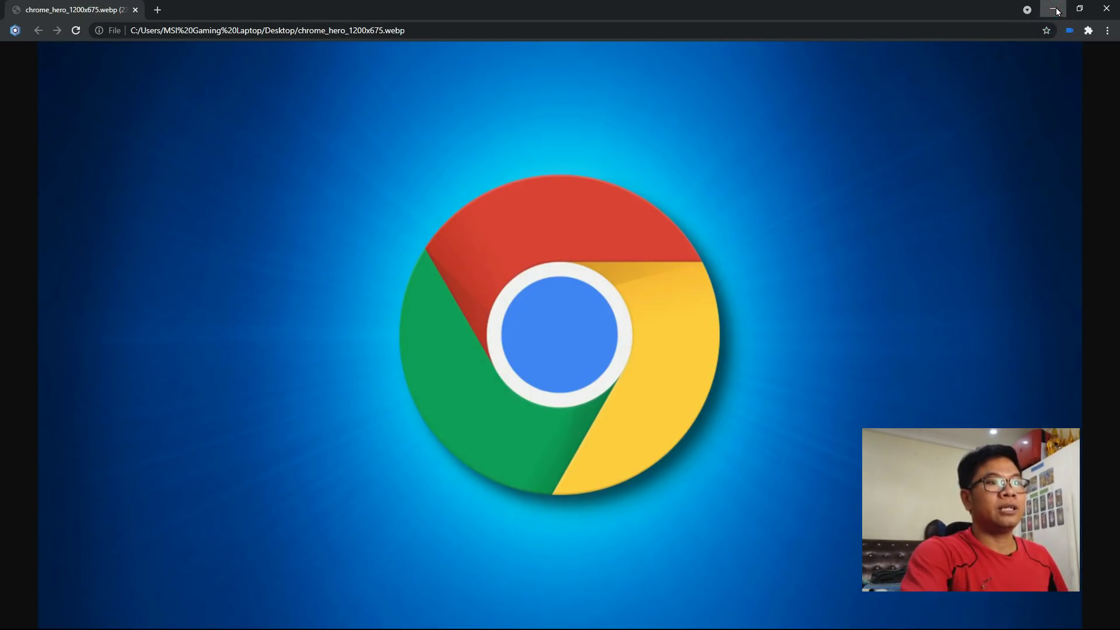
View the desktop image 1.JPG enlarged and another Chrome profile's customised new tab page, closing each one
click(1056, 10)
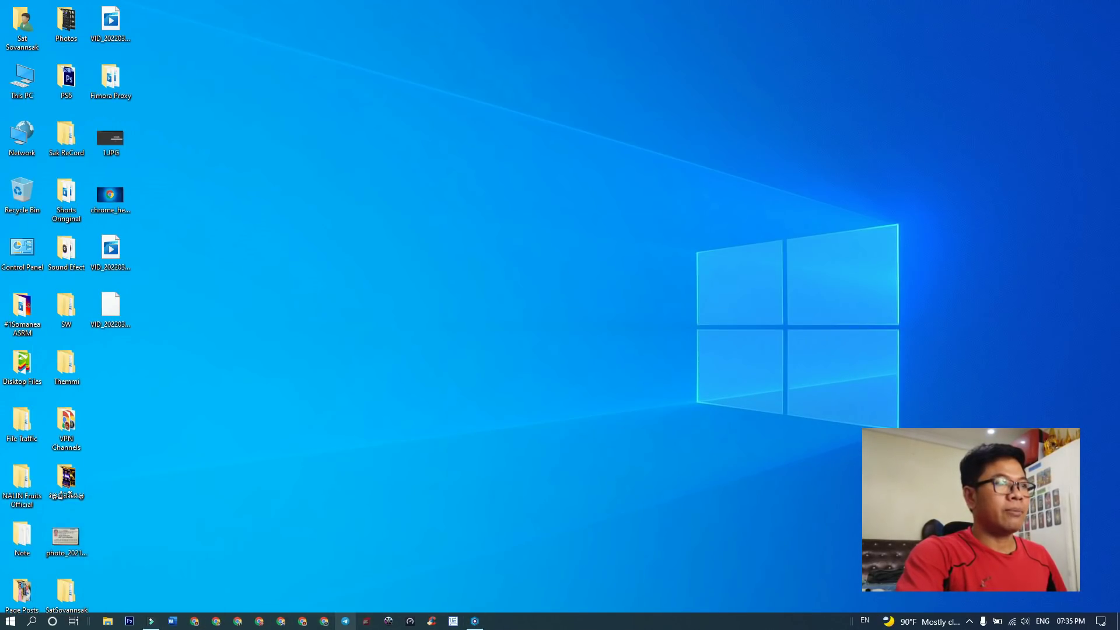
double_click(108, 140)
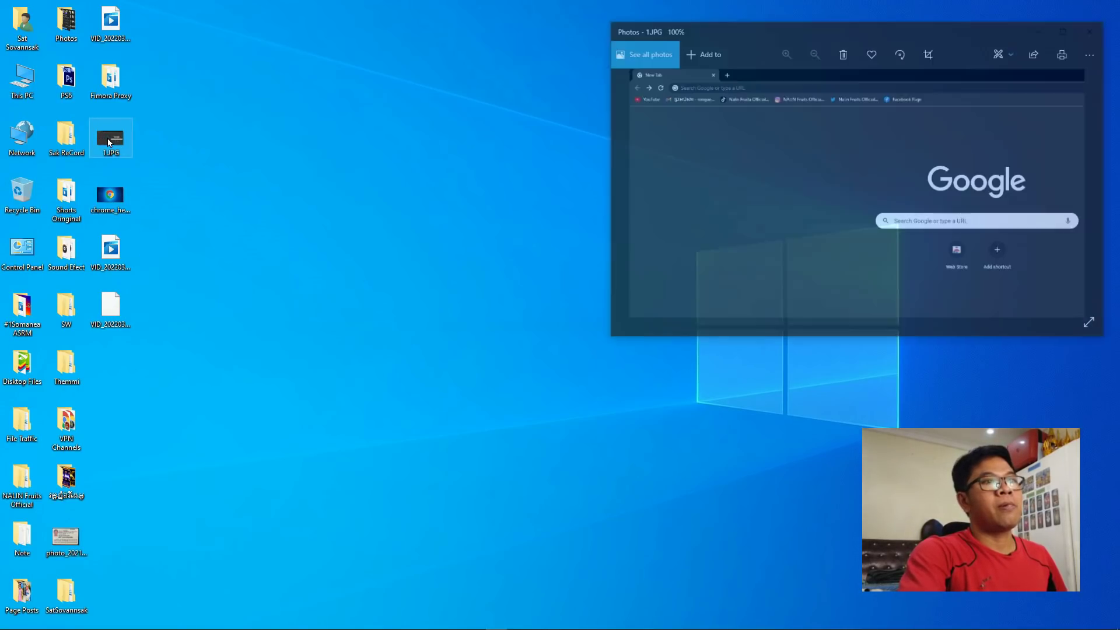
click(1059, 35)
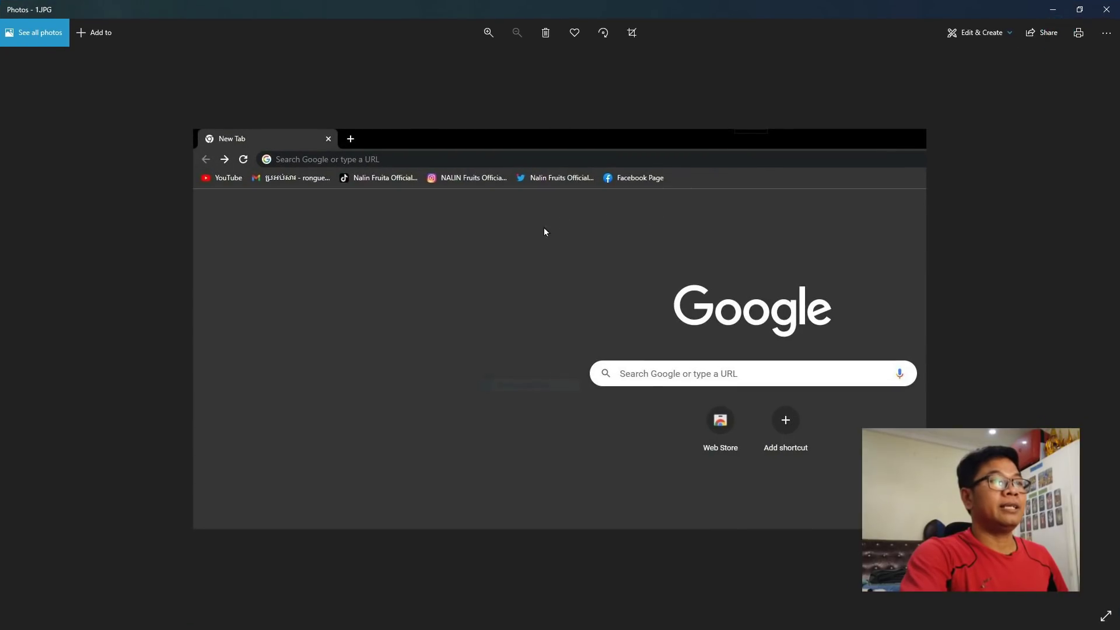
click(1107, 9)
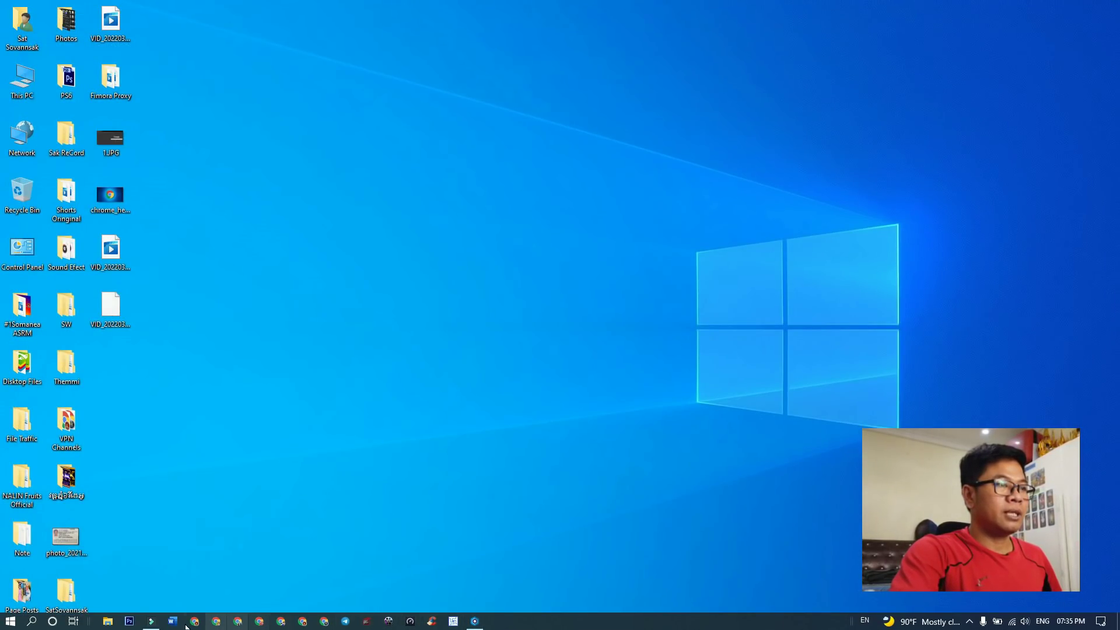
click(324, 622)
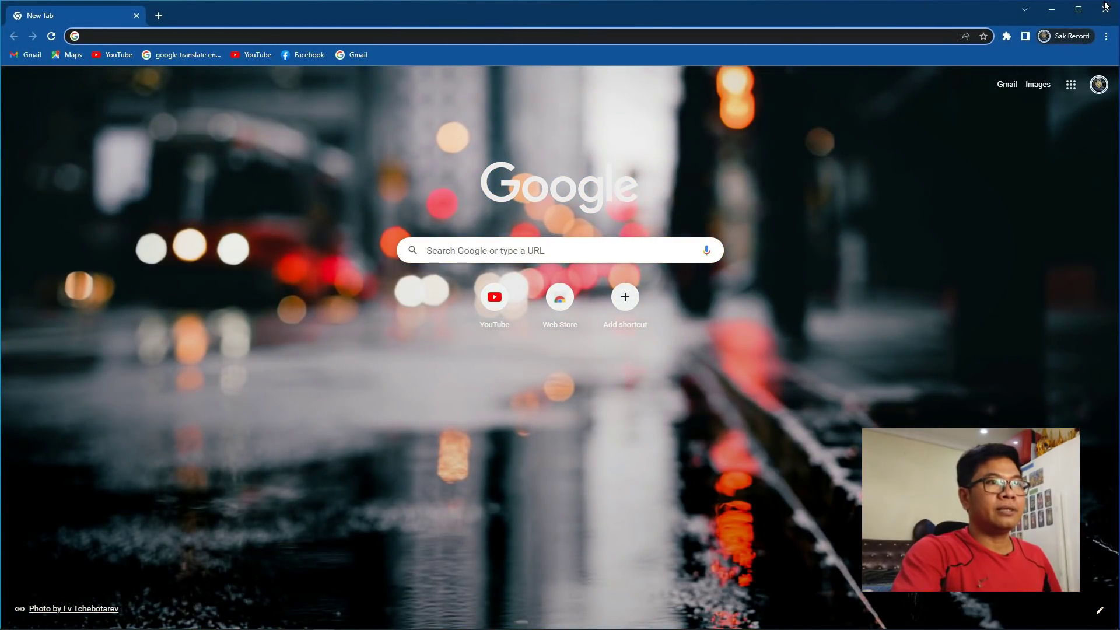
click(1104, 7)
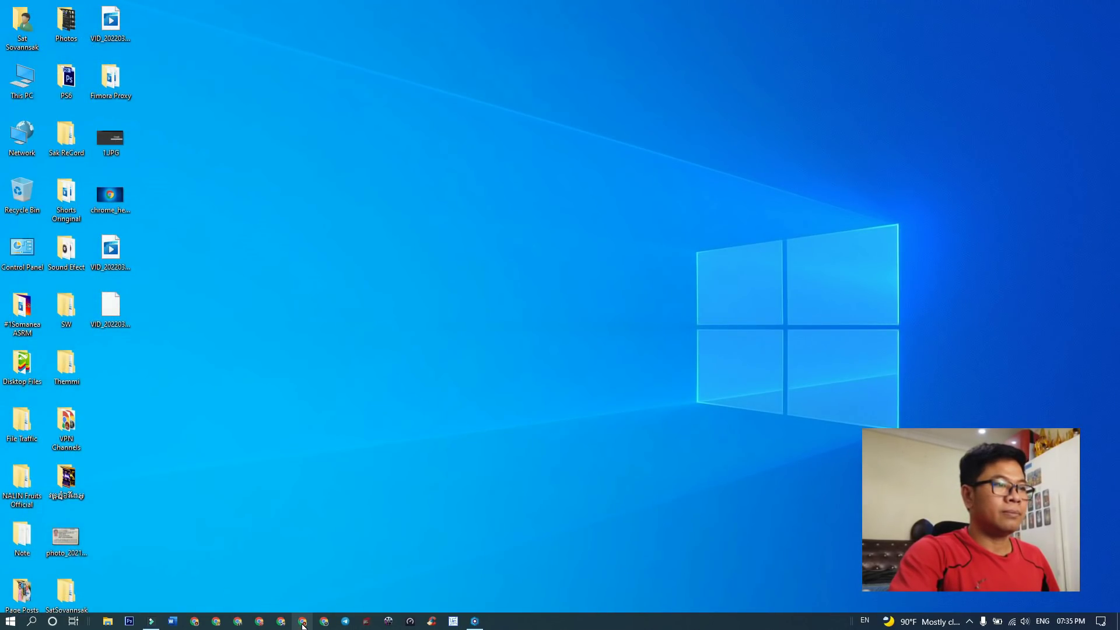
Look through the new tab page's background collections, including the Cityscapes images, and close the browser window
click(259, 622)
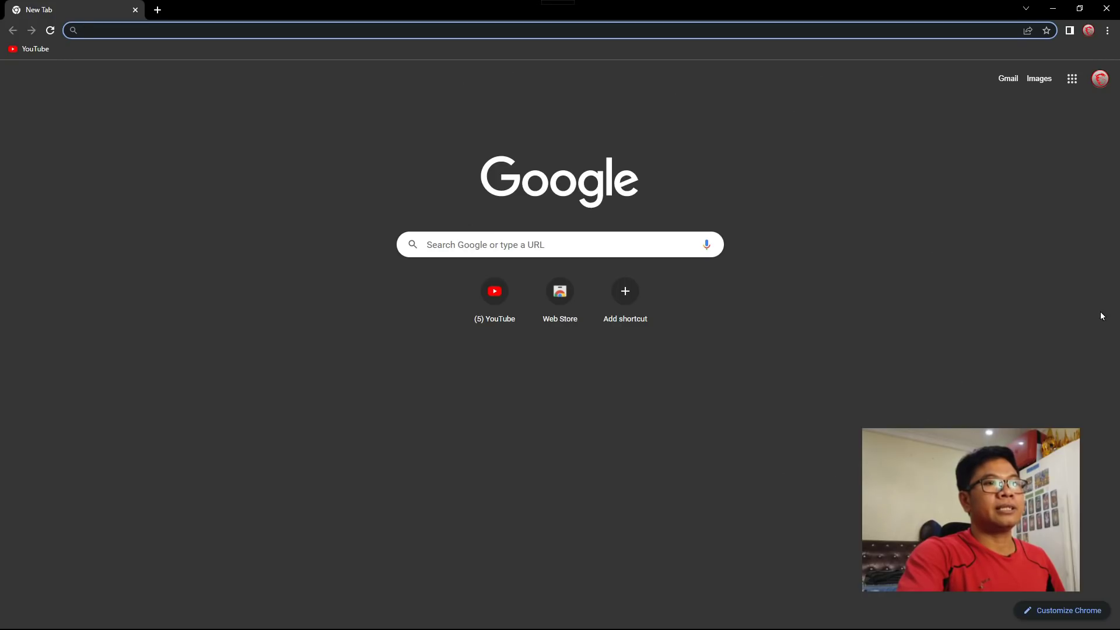
click(1080, 612)
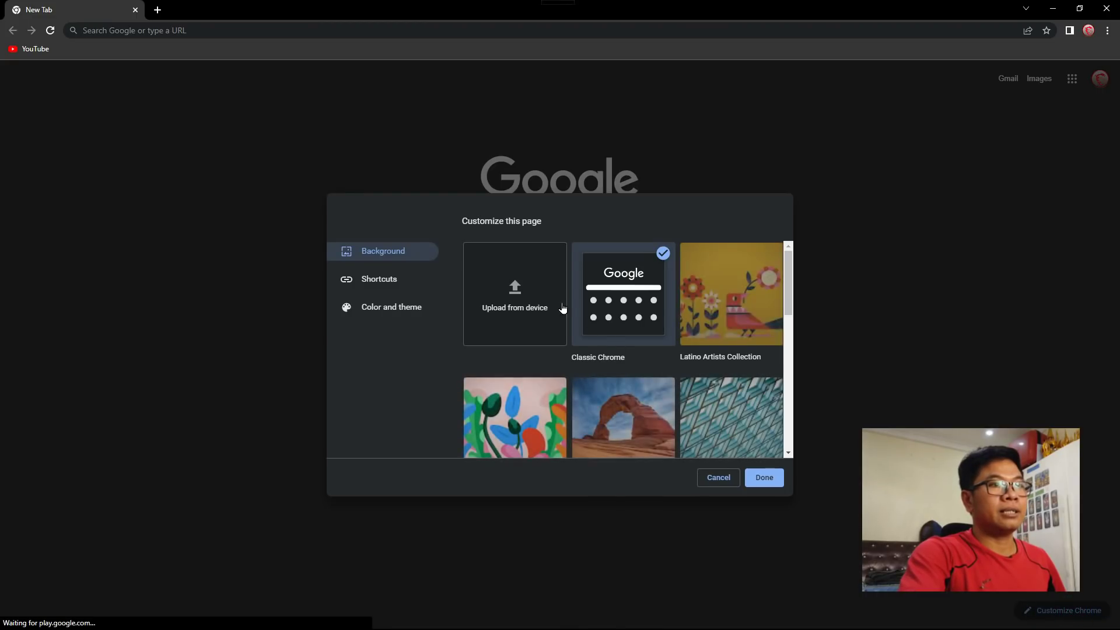
scroll(716, 349, down, 2)
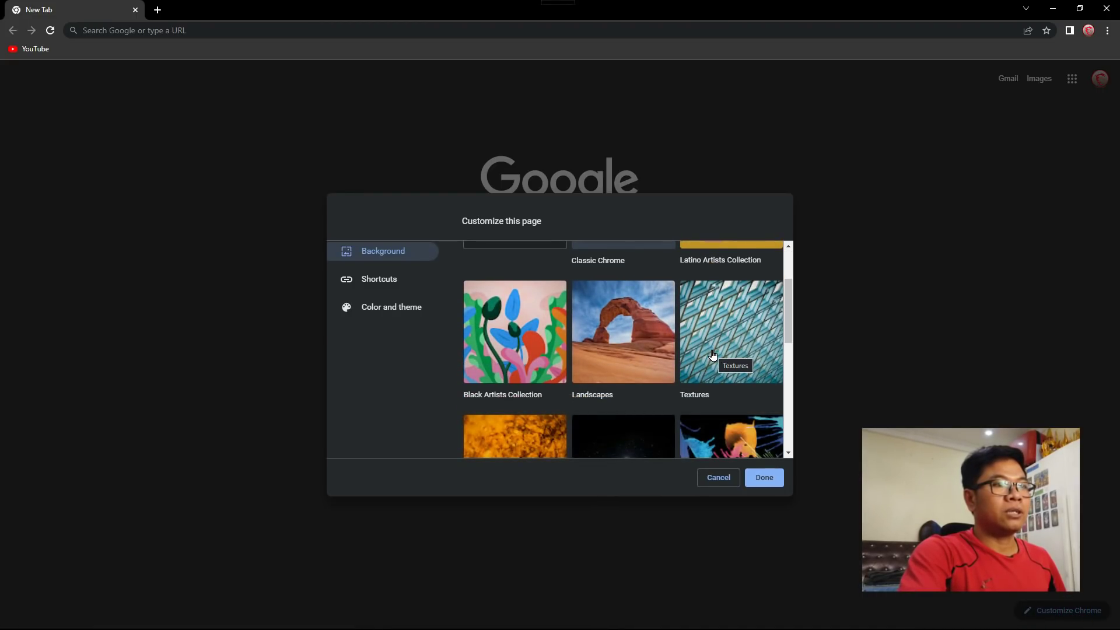
scroll(715, 353, down, 5)
scroll(713, 355, up, 3)
scroll(569, 379, down, 3)
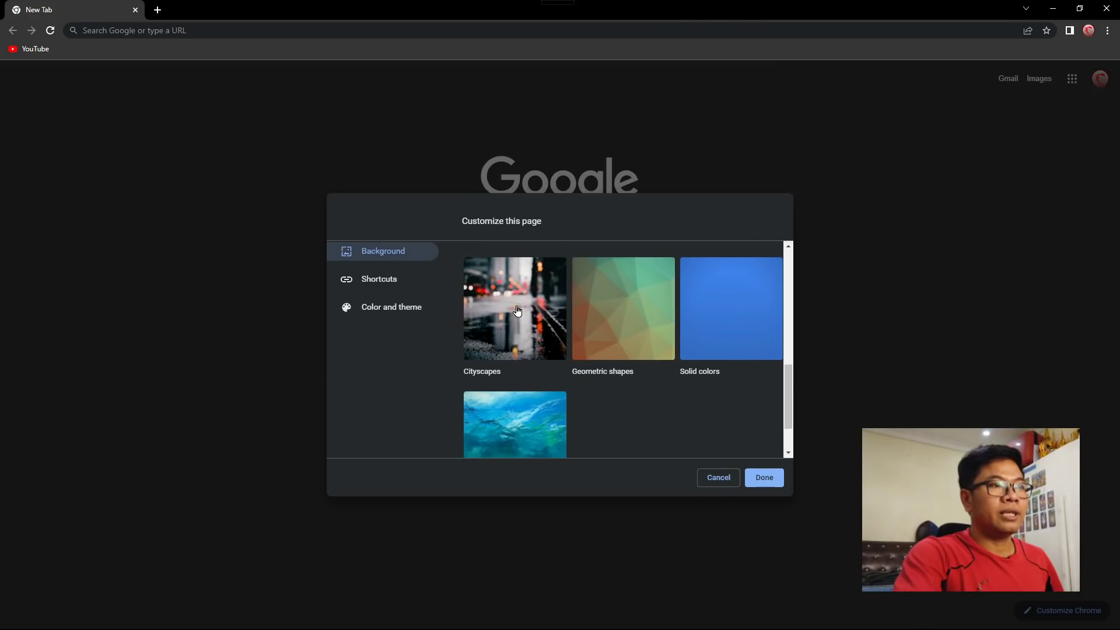
scroll(518, 309, up, 2)
click(498, 396)
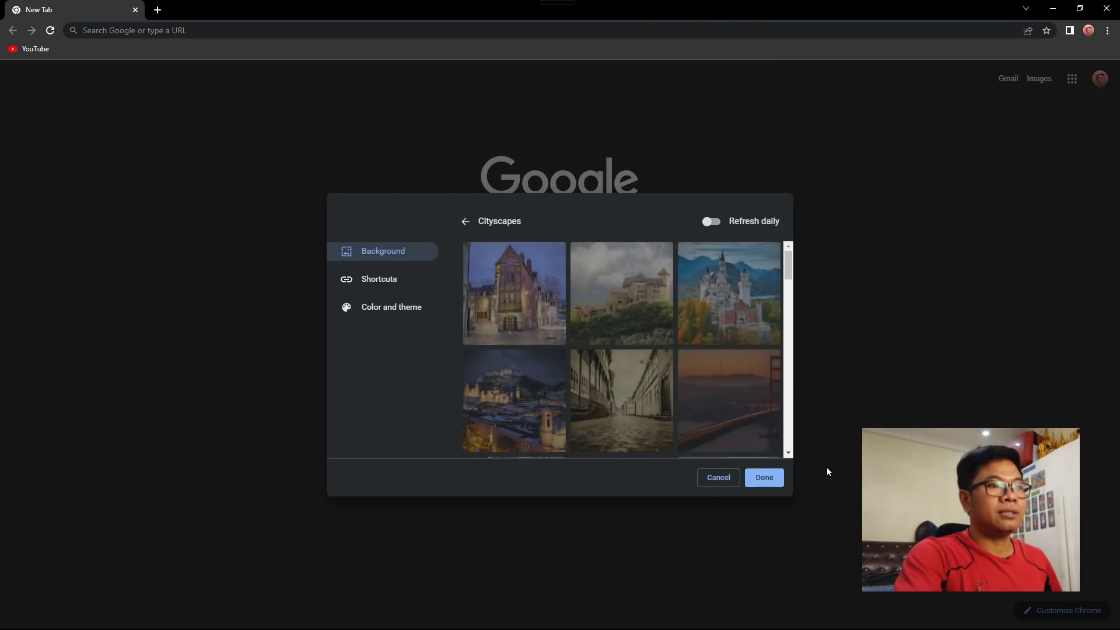
click(764, 477)
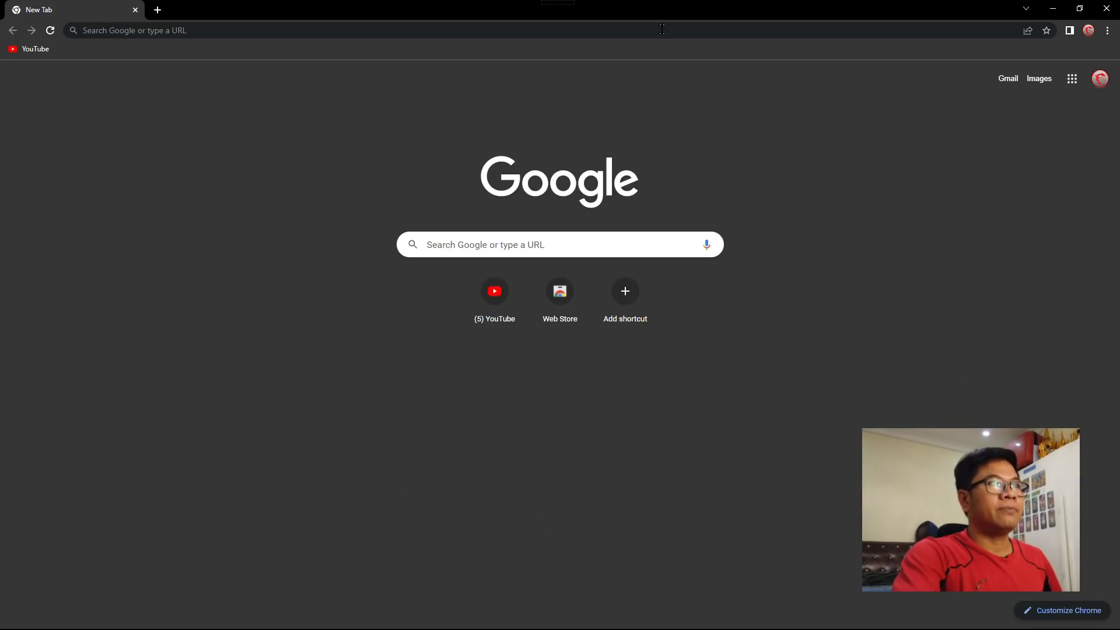
click(50, 30)
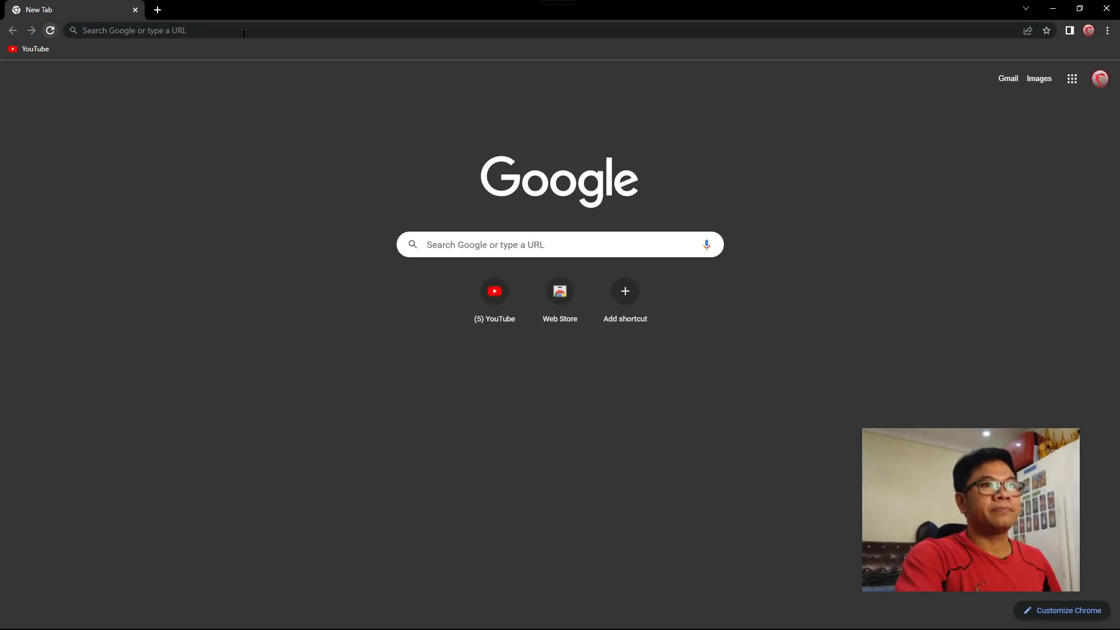
click(1106, 9)
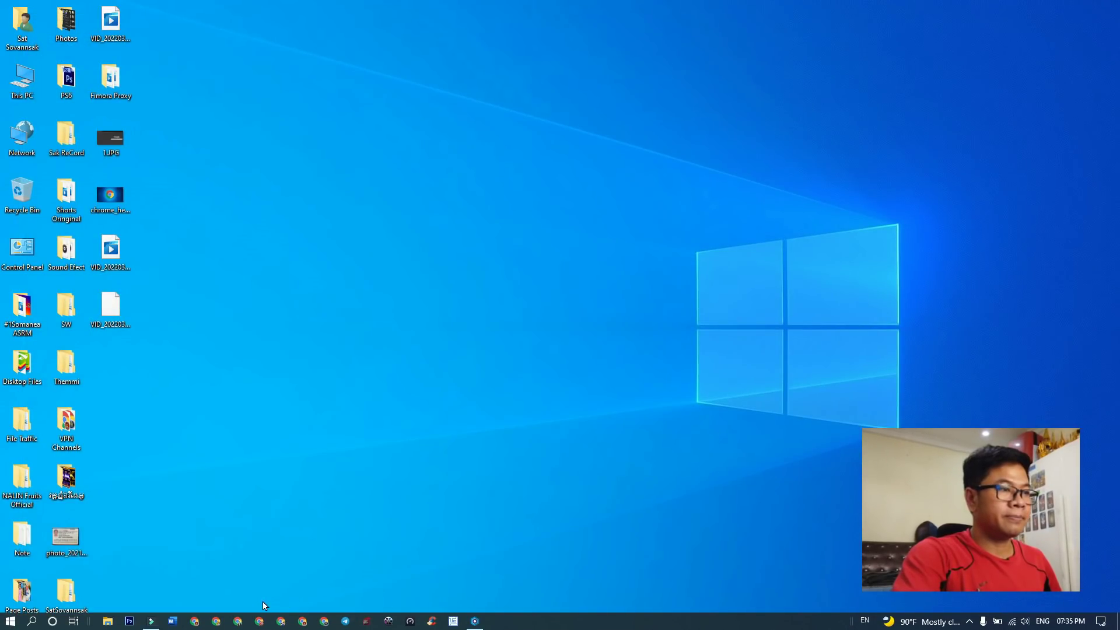
Reopen the plain dark Chrome profile and set its new tab background to the Cityscapes photo of the colourful seaside village
click(259, 621)
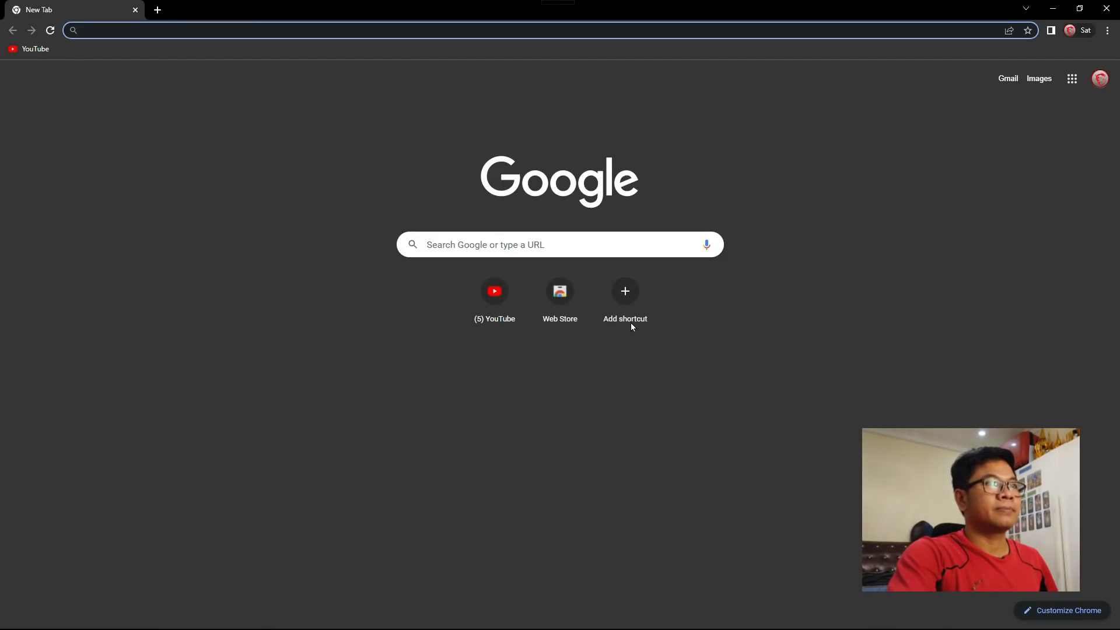
click(1084, 617)
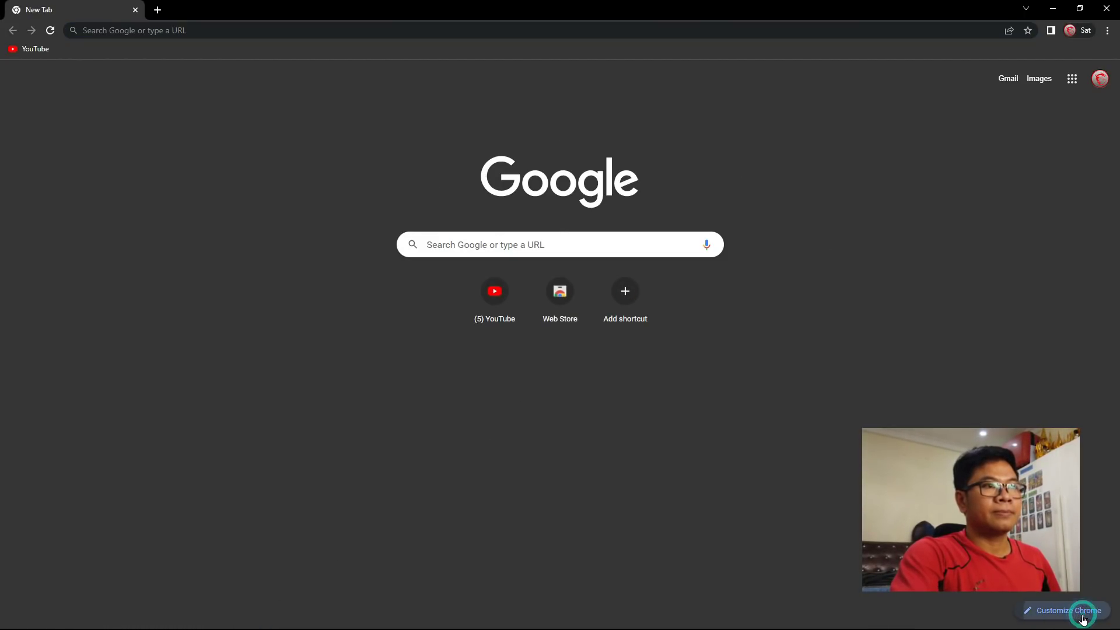
scroll(606, 385, down, 2)
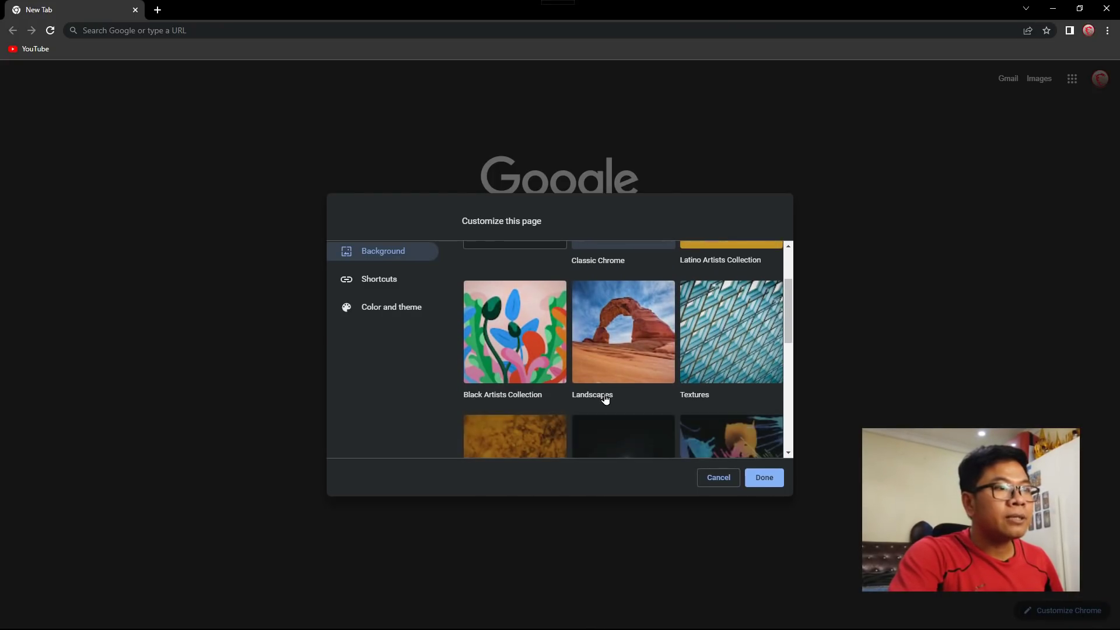
scroll(605, 398, down, 3)
click(498, 395)
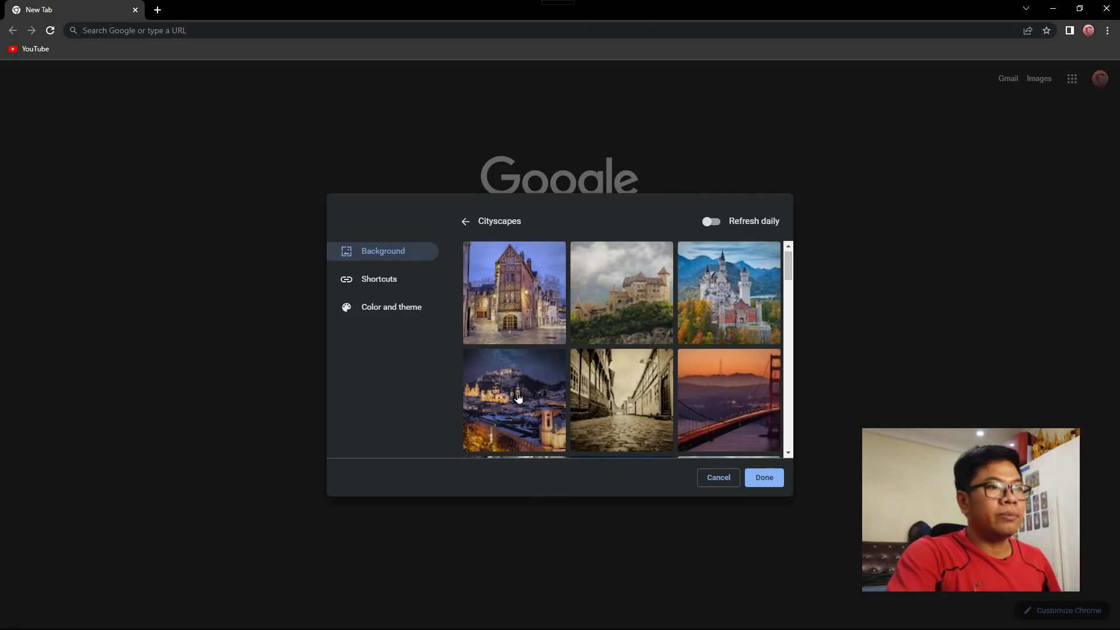
scroll(519, 398, down, 3)
click(717, 330)
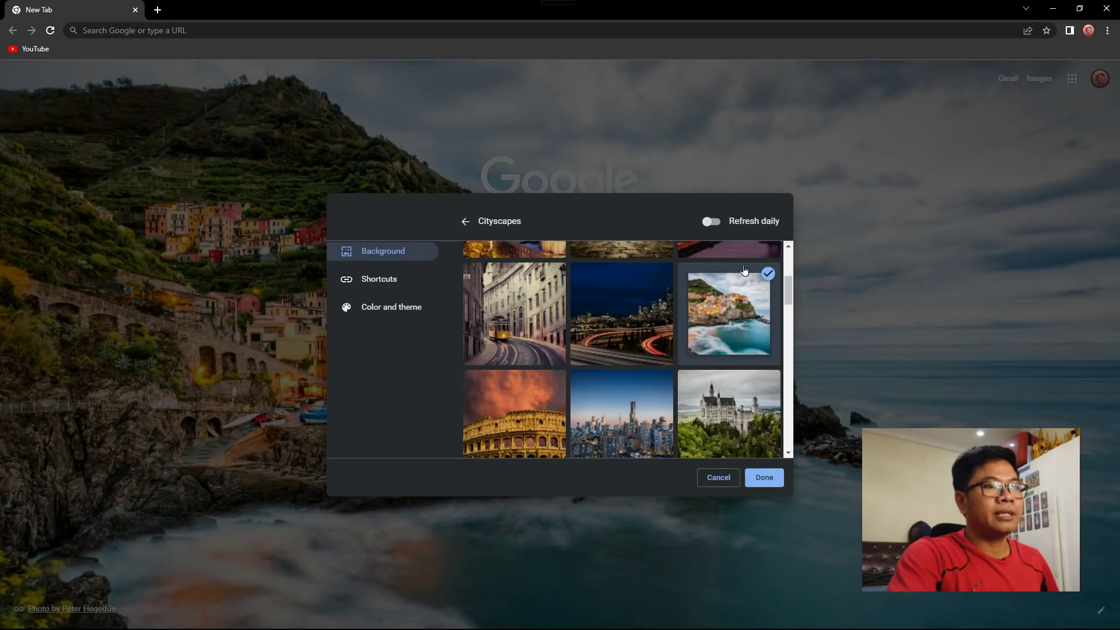
click(769, 479)
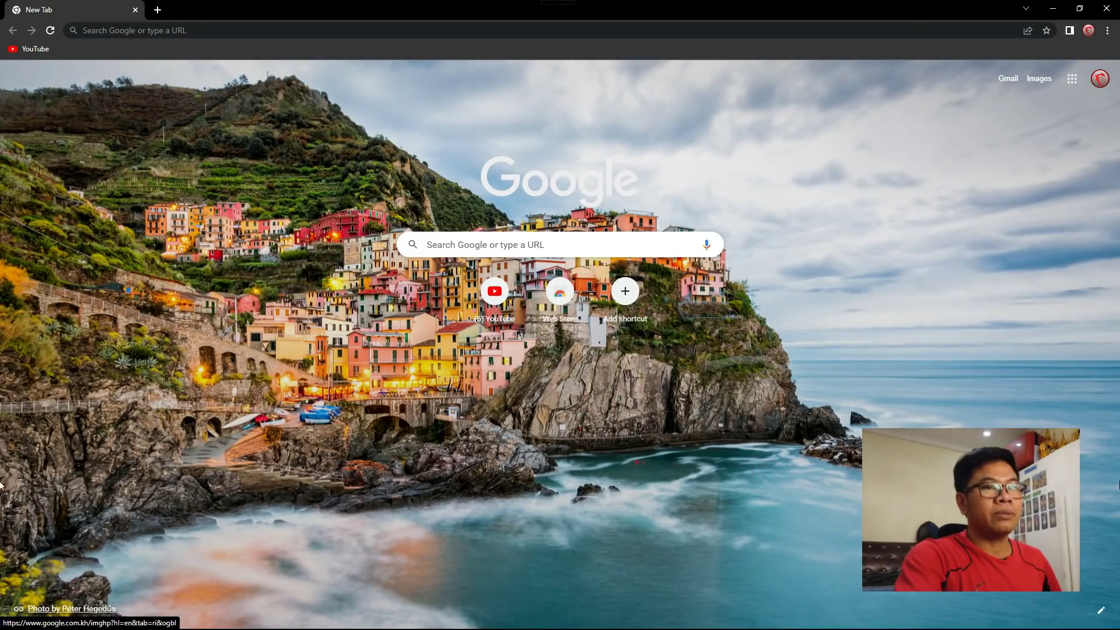
Set the new tab background to the Cityscapes photo of the night skyline with highway light trails
click(1101, 611)
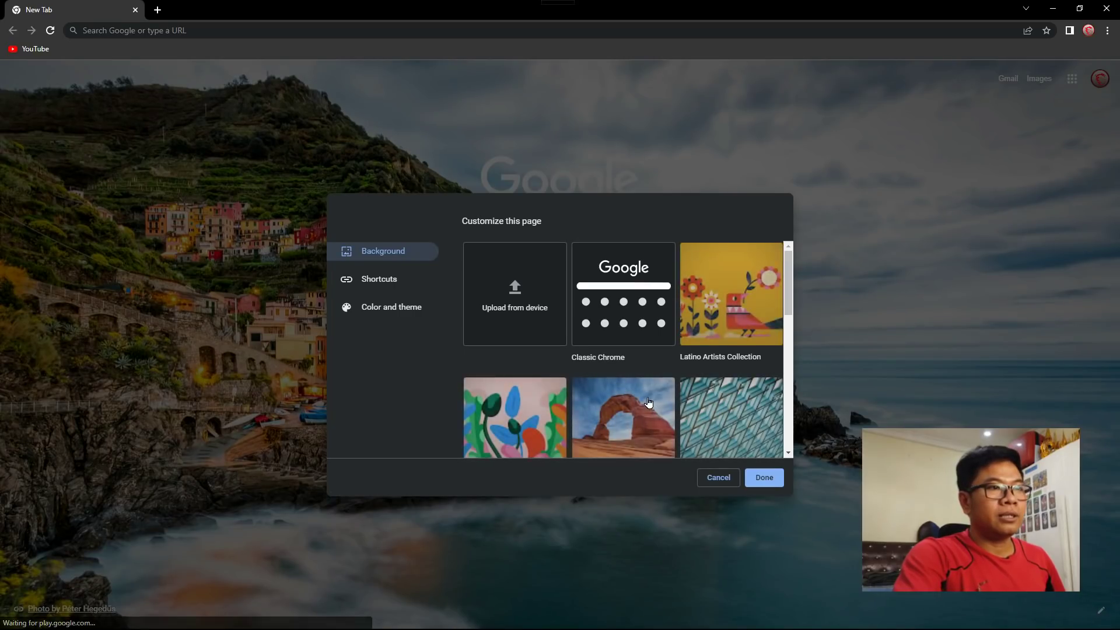
scroll(638, 414, down, 2)
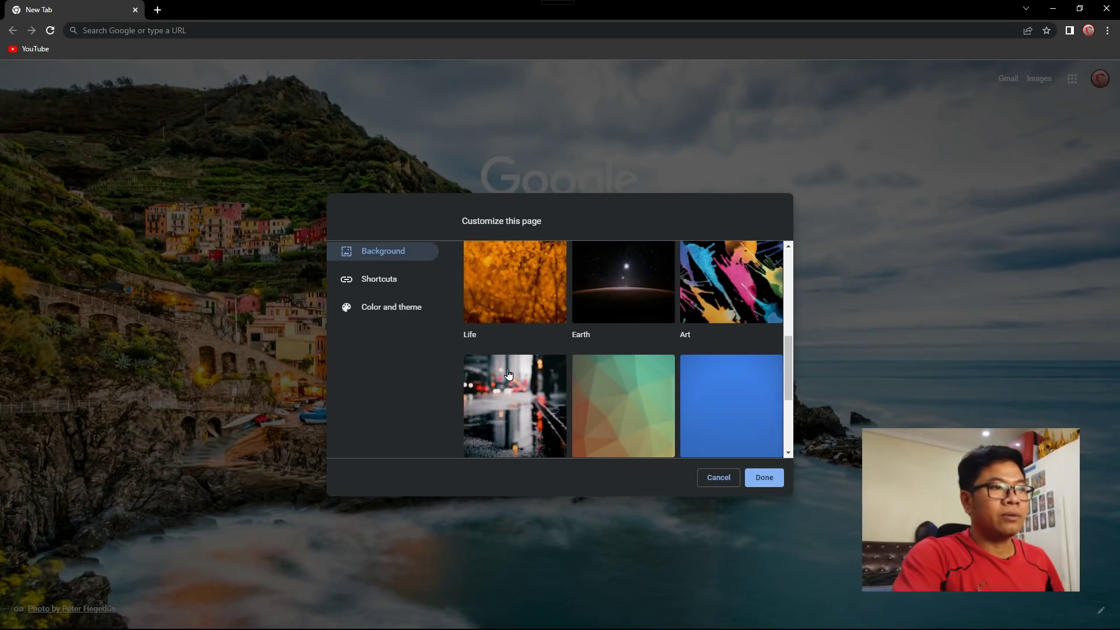
click(513, 388)
scroll(581, 350, down, 5)
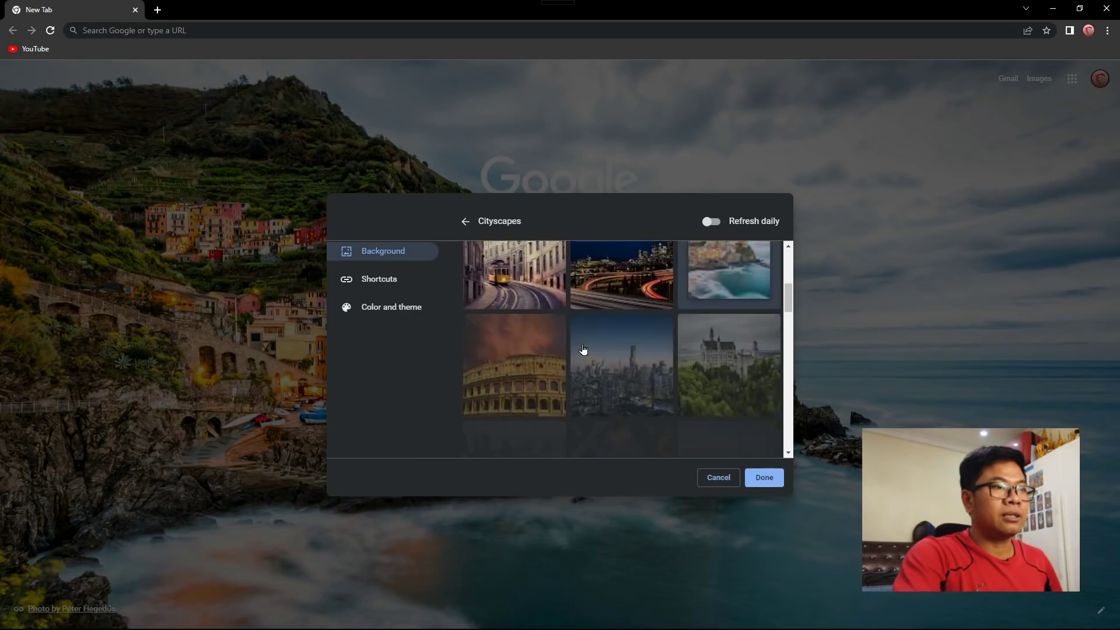
scroll(581, 350, up, 1)
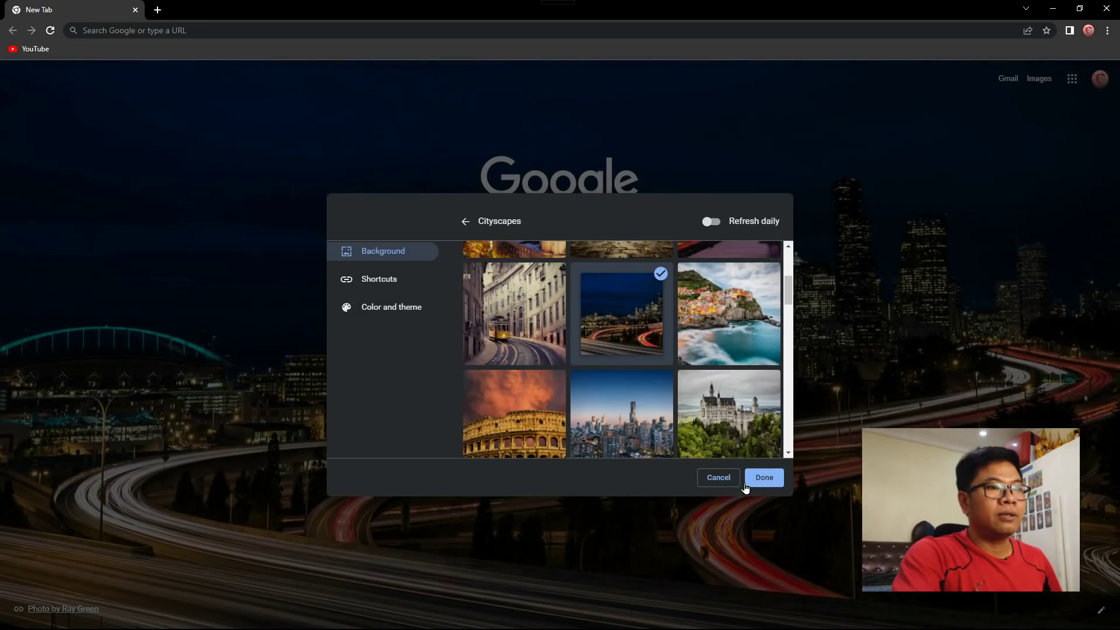
click(764, 477)
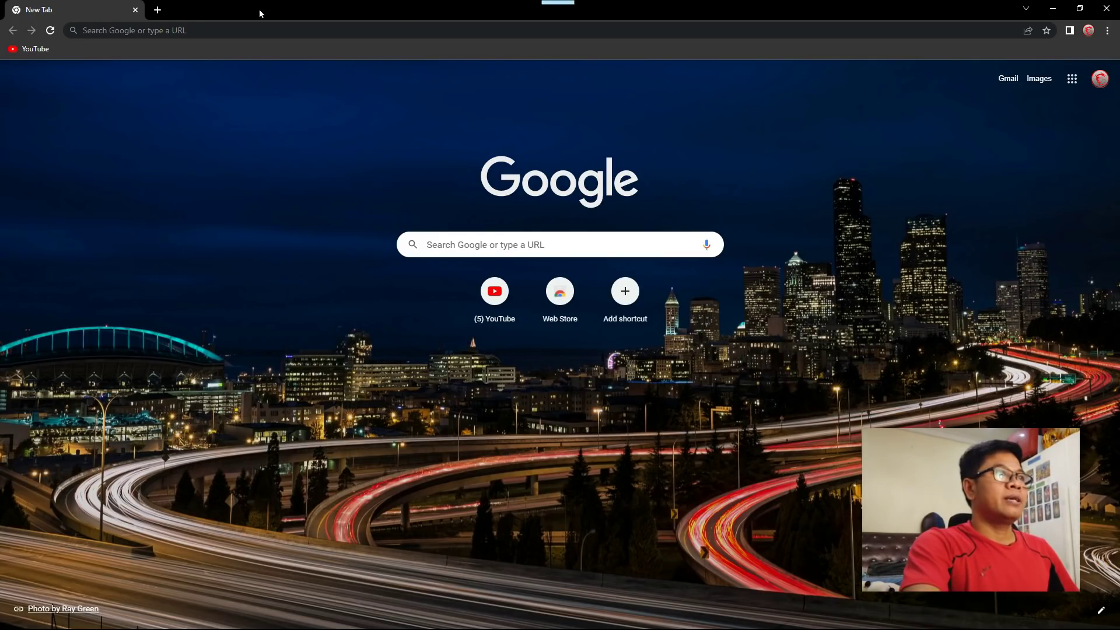
Search Google for facebook and open the "Facebook - Log In or Sign Up" result
click(182, 29)
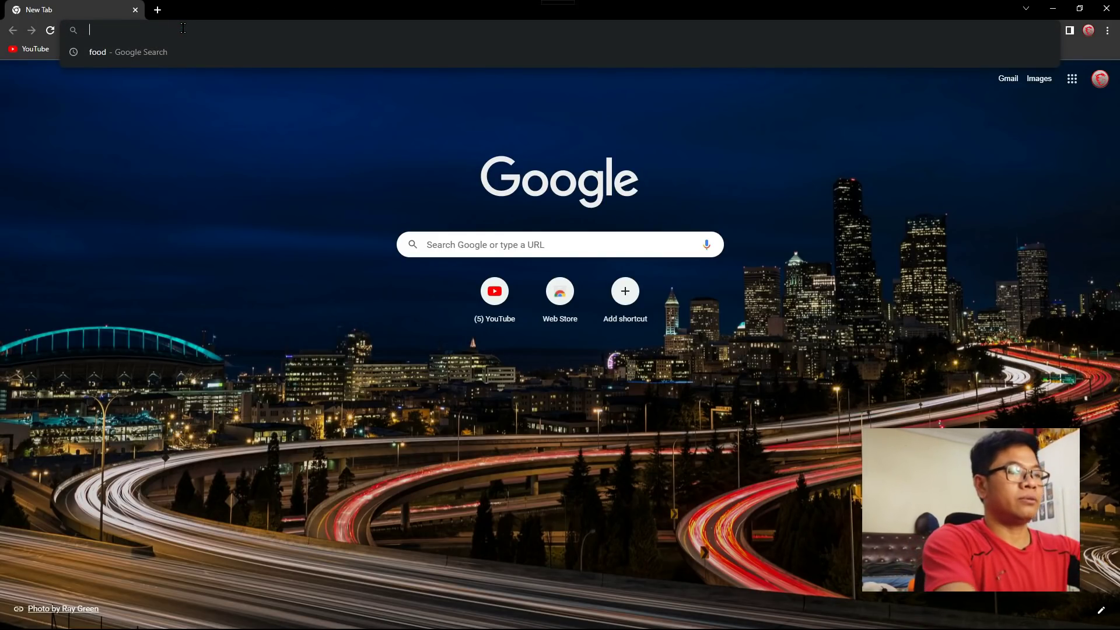
text(face)
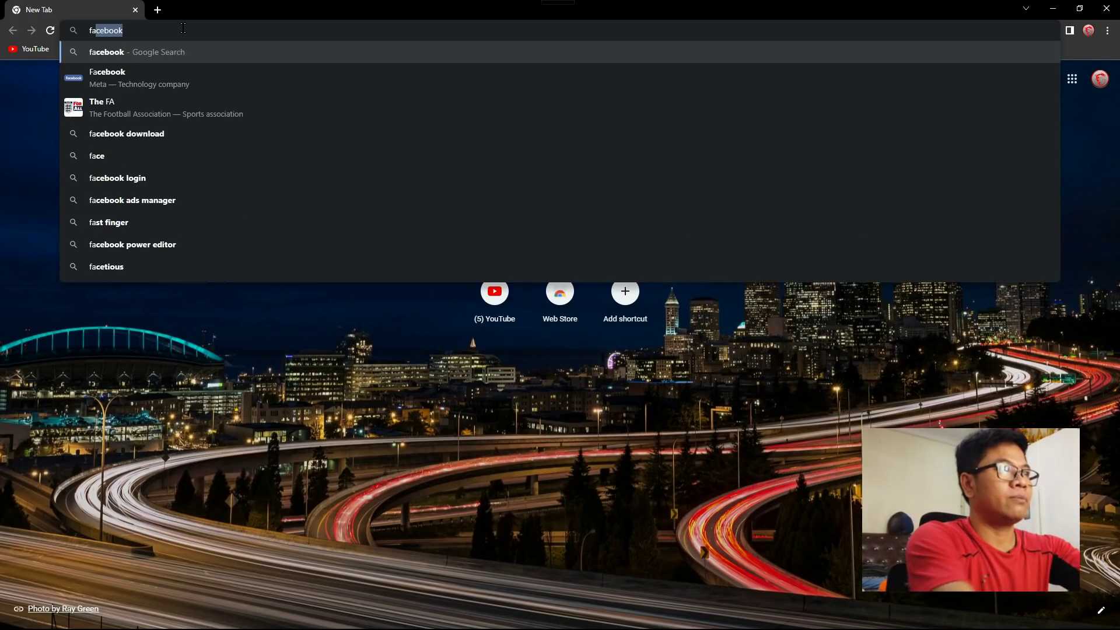
click(128, 57)
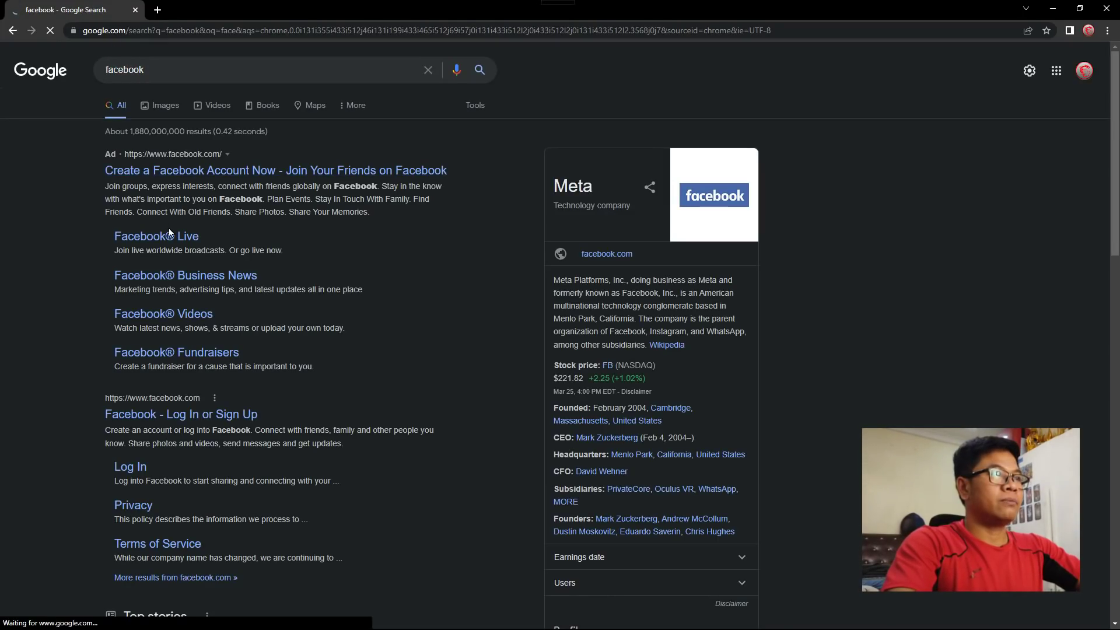
click(155, 424)
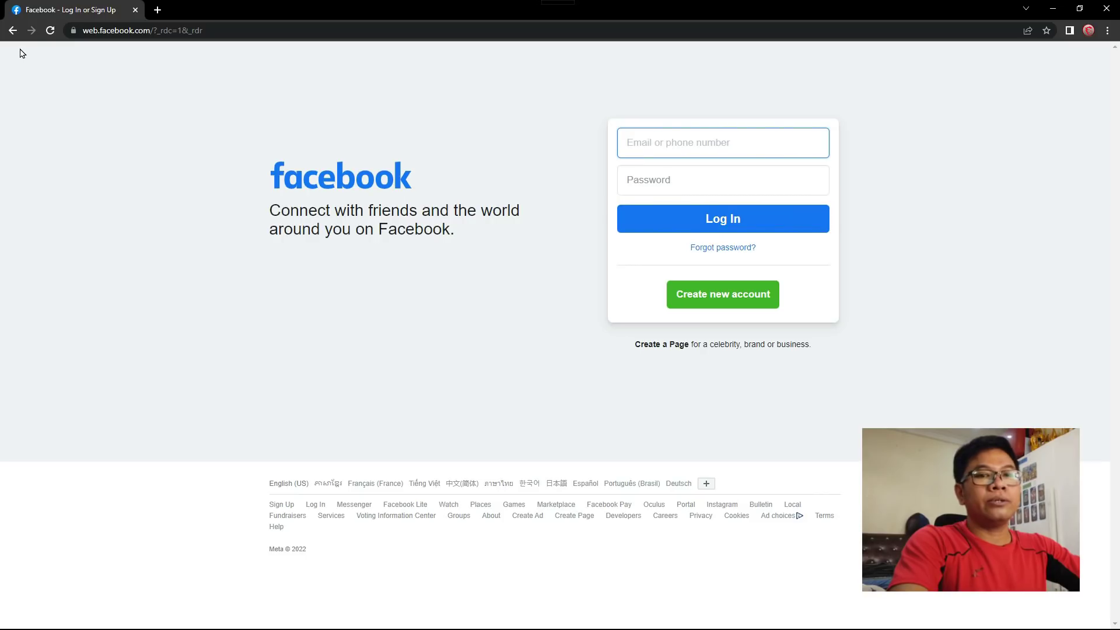
Bookmark the Facebook login page on the bookmarks bar as "Facebook 1" and return to the new tab page
click(1047, 32)
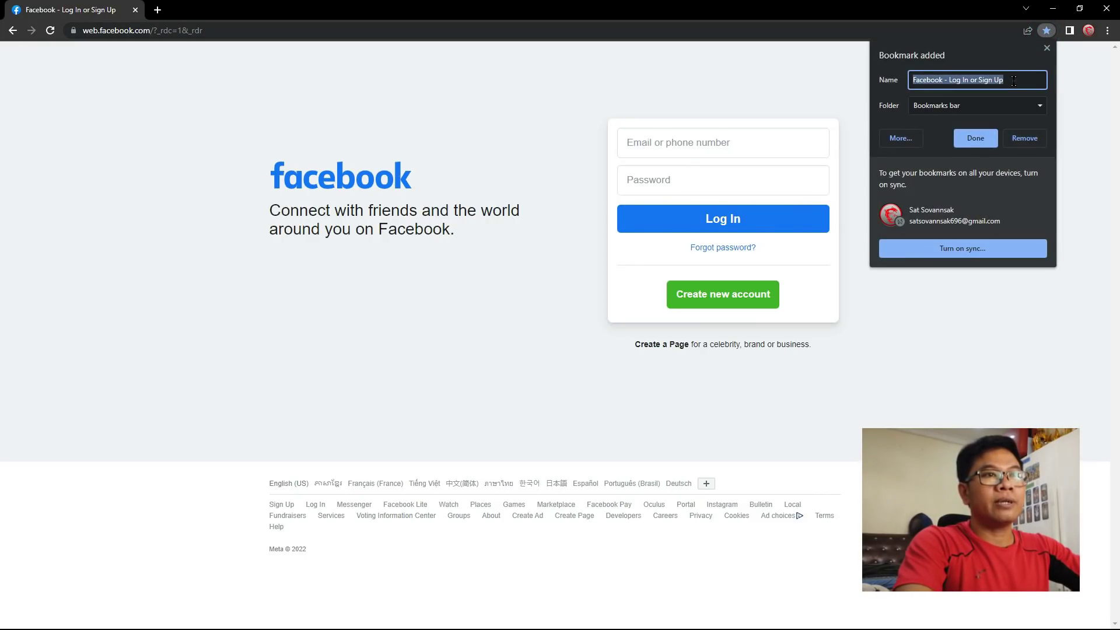
drag(1013, 81, 946, 84)
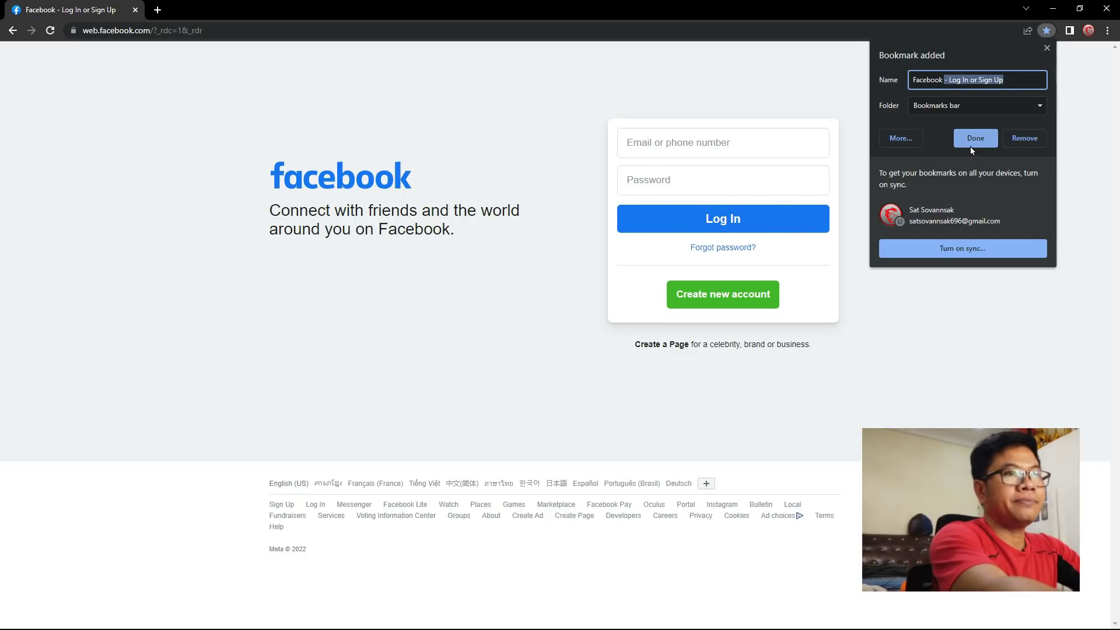
key(BackSpace)
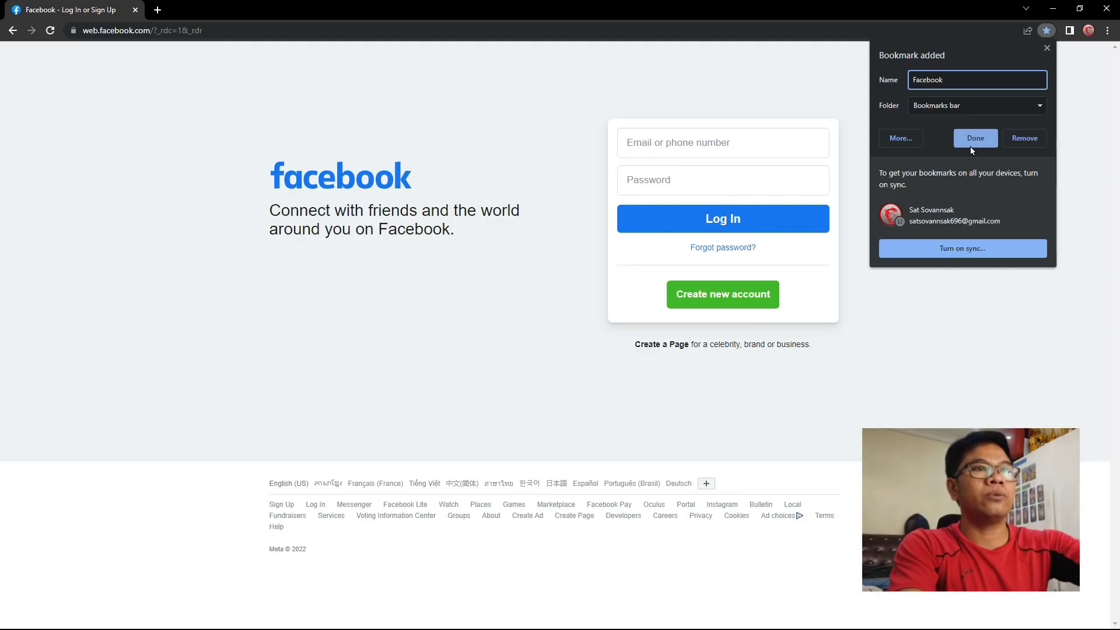
text(1)
click(973, 142)
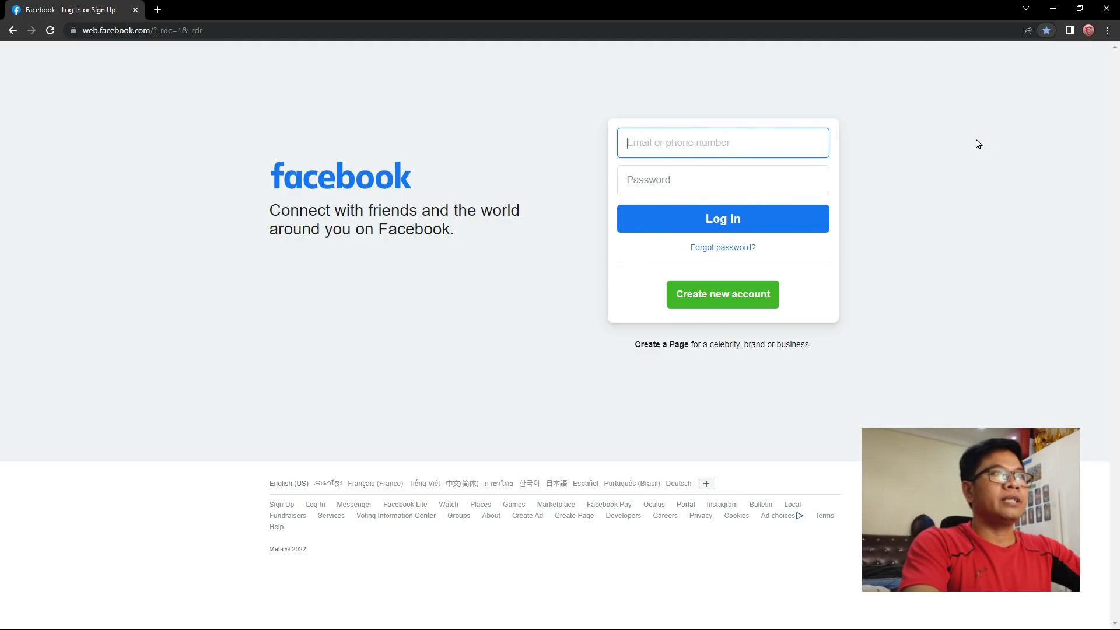
click(13, 30)
click(12, 30)
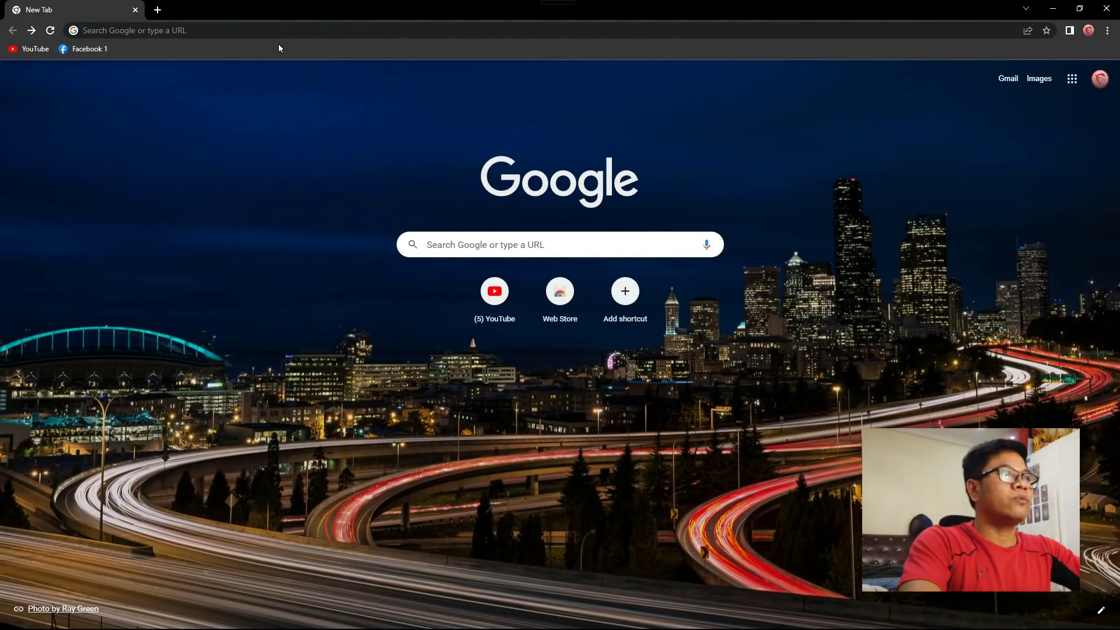
Search Google for facebook and reopen the already bookmarked Facebook login page
click(242, 31)
click(134, 75)
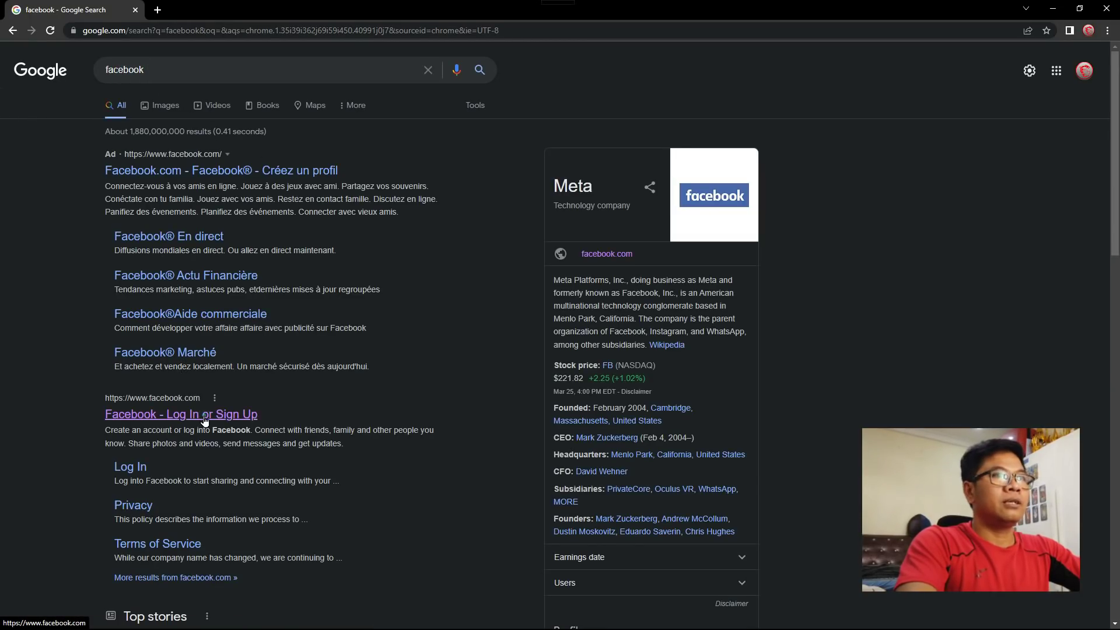
click(204, 415)
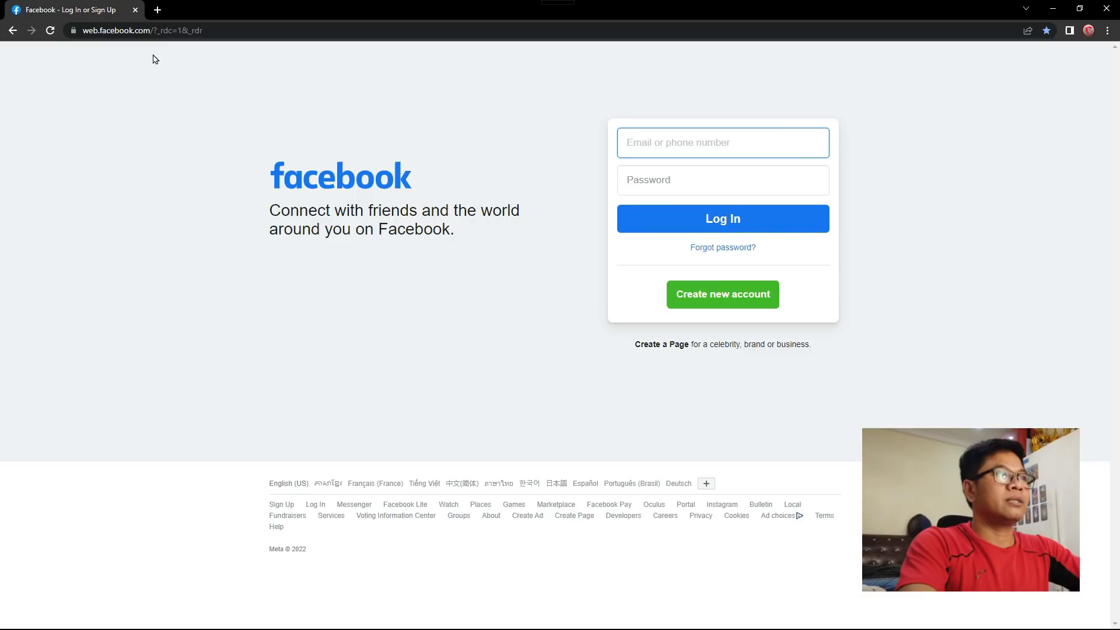
Repeat the facebook search and open the sponsored "Facebook® Account Sign Up" result
click(199, 31)
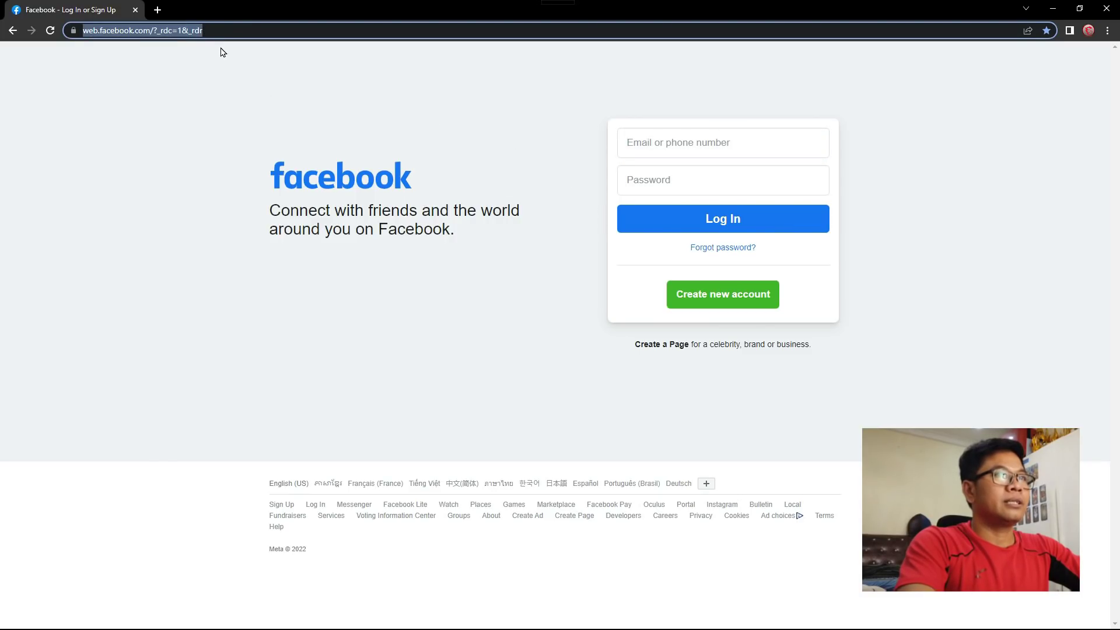
click(210, 30)
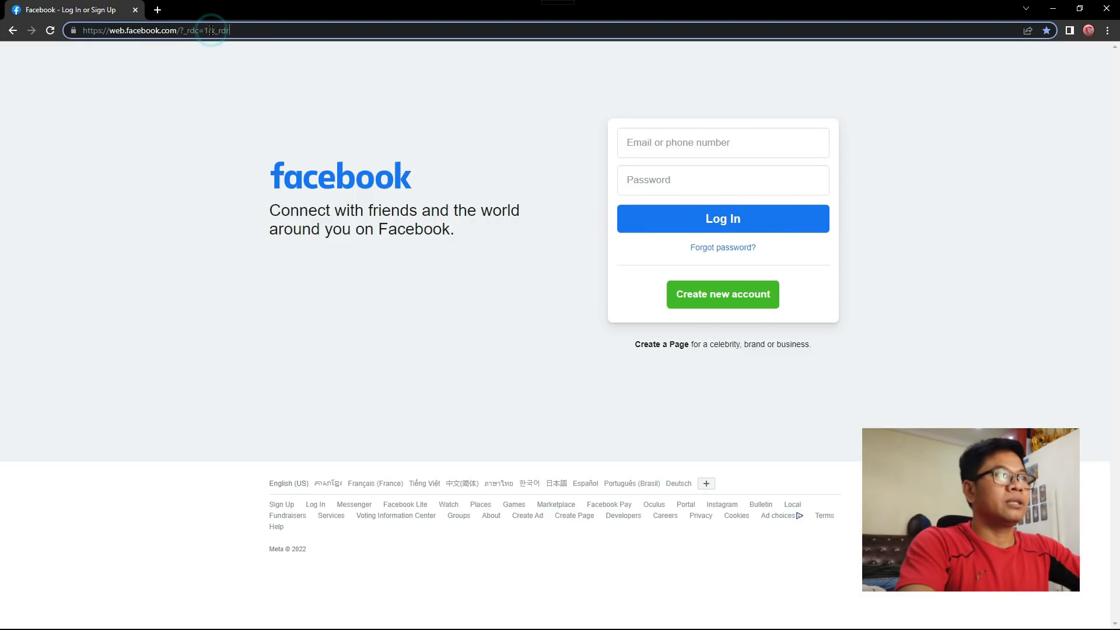
key(ctrl+a)
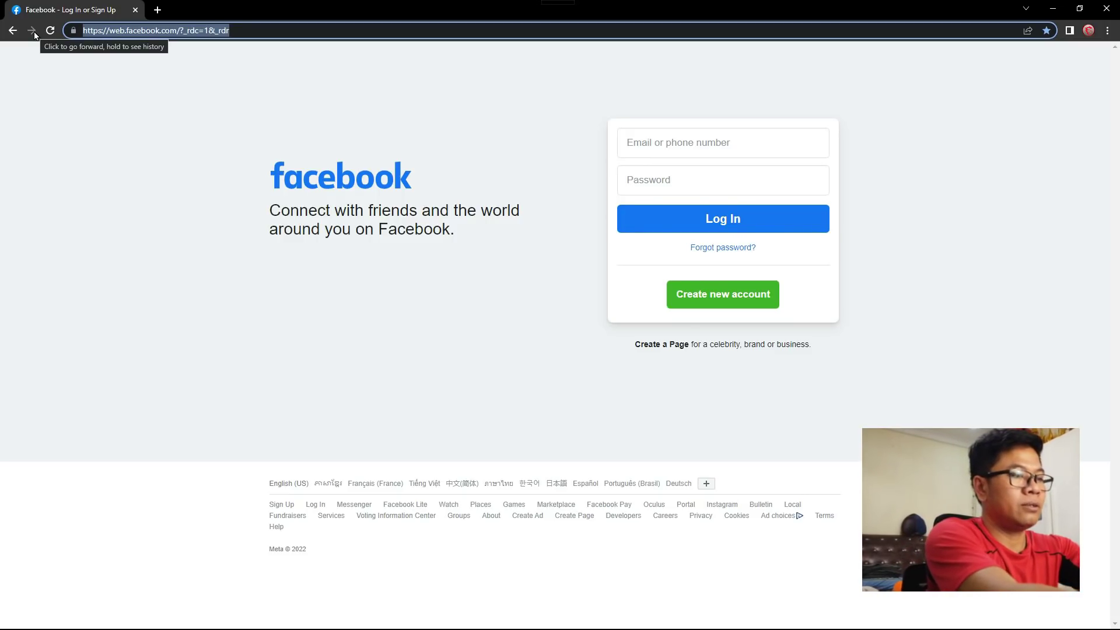
text(fa)
click(92, 52)
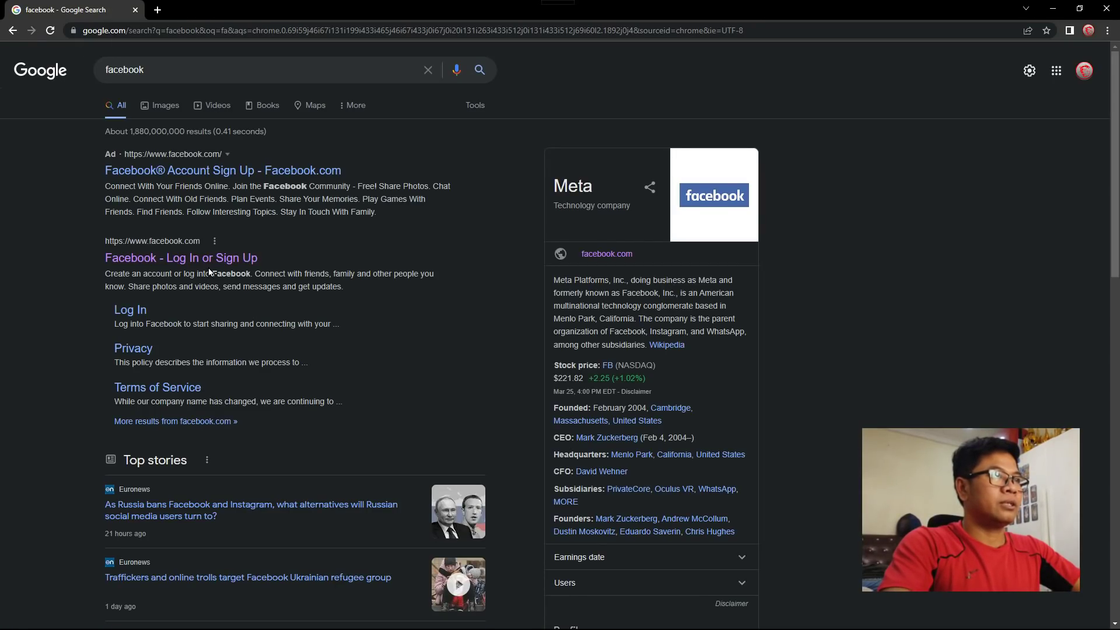
click(231, 178)
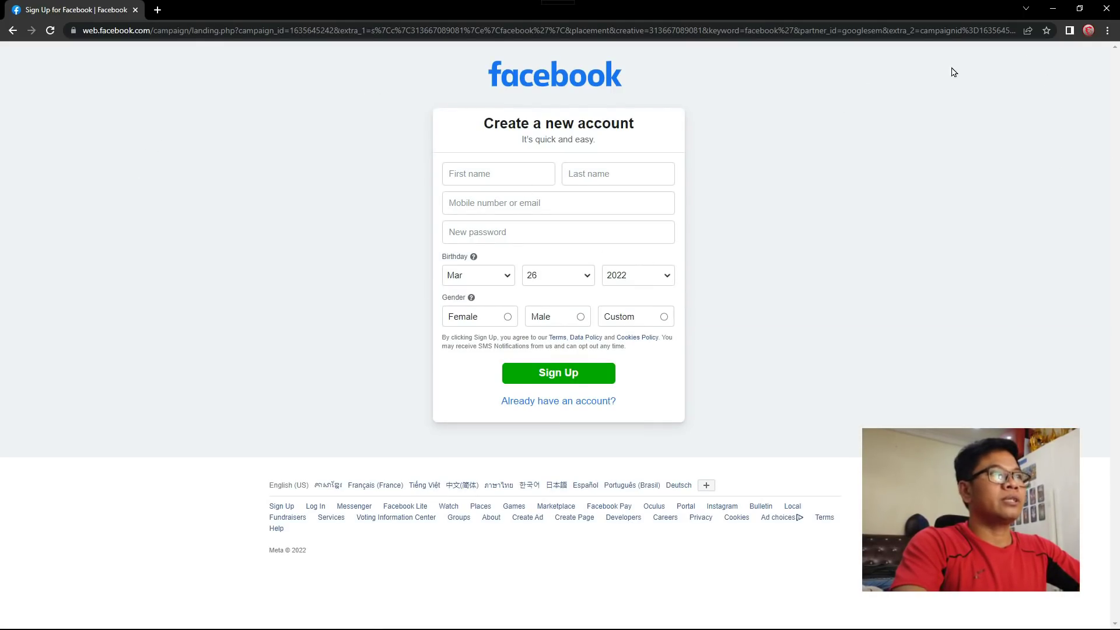
Bookmark the Facebook sign-up page on the bookmarks bar as "Facebook2" and return to the new tab page
click(1047, 30)
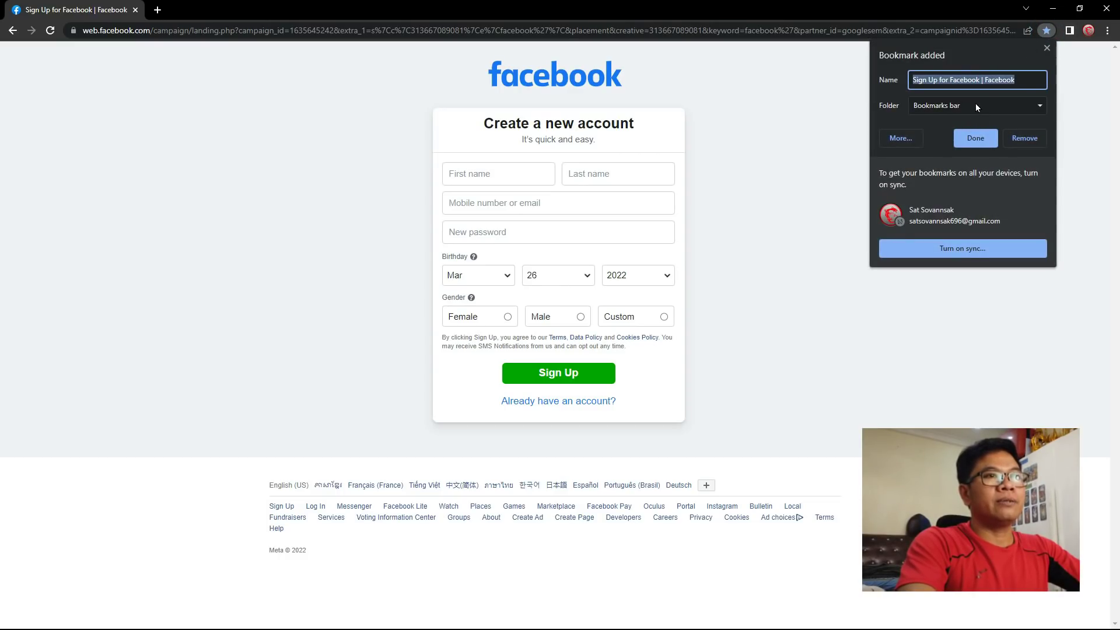
drag(985, 79, 865, 93)
key(BackSpace)
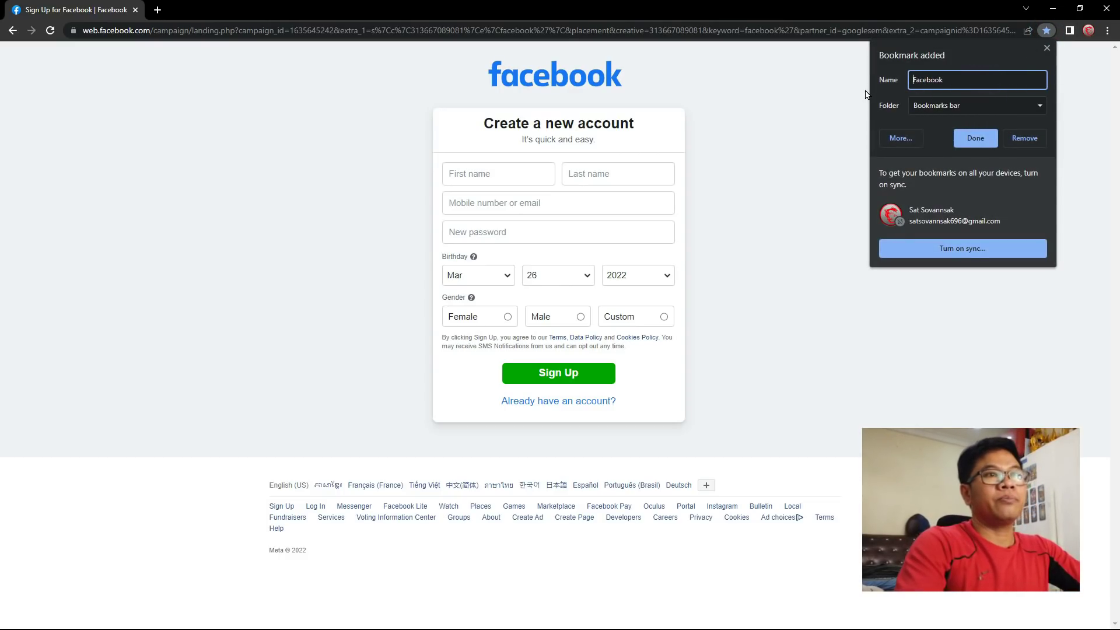
click(956, 80)
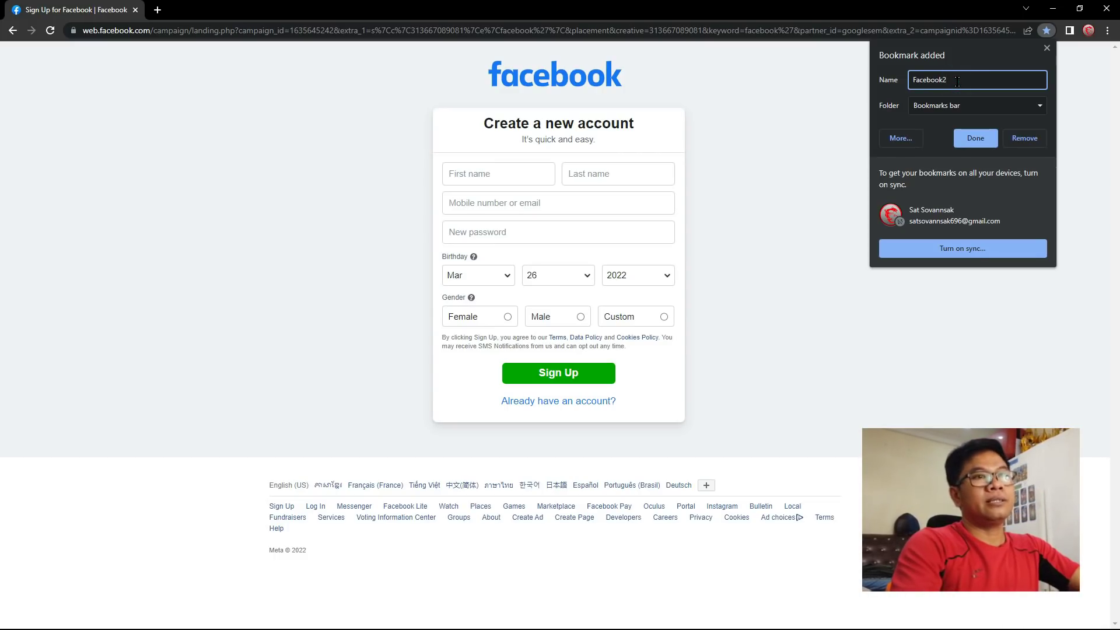
text(2)
click(983, 137)
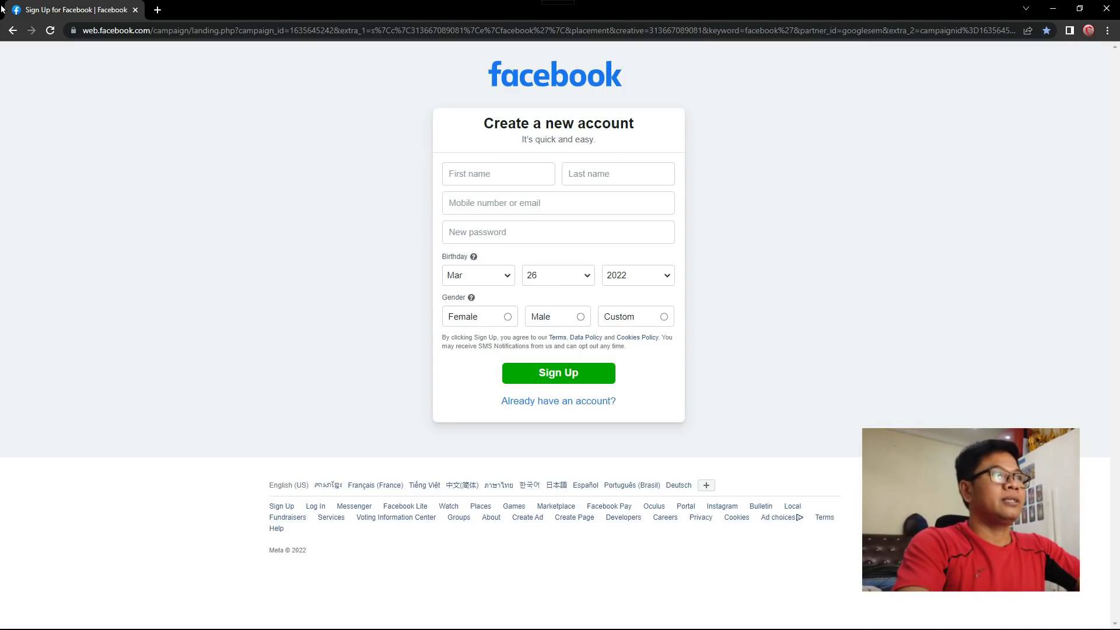
click(13, 31)
click(13, 31)
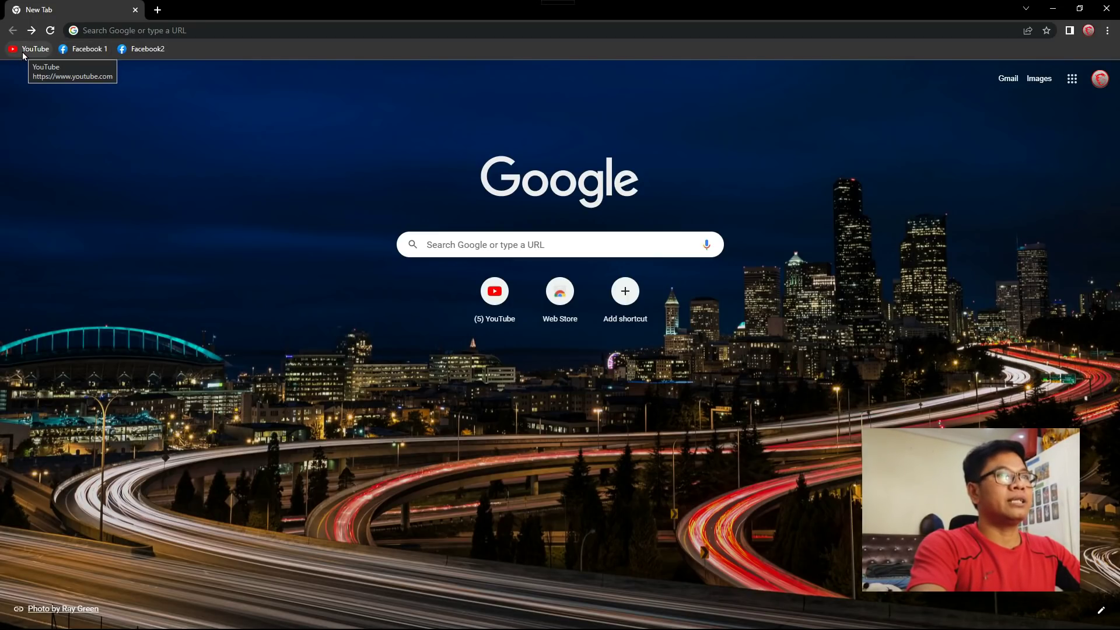
Search Google for youtube, view the YouTube home page and go back to the search results
click(676, 34)
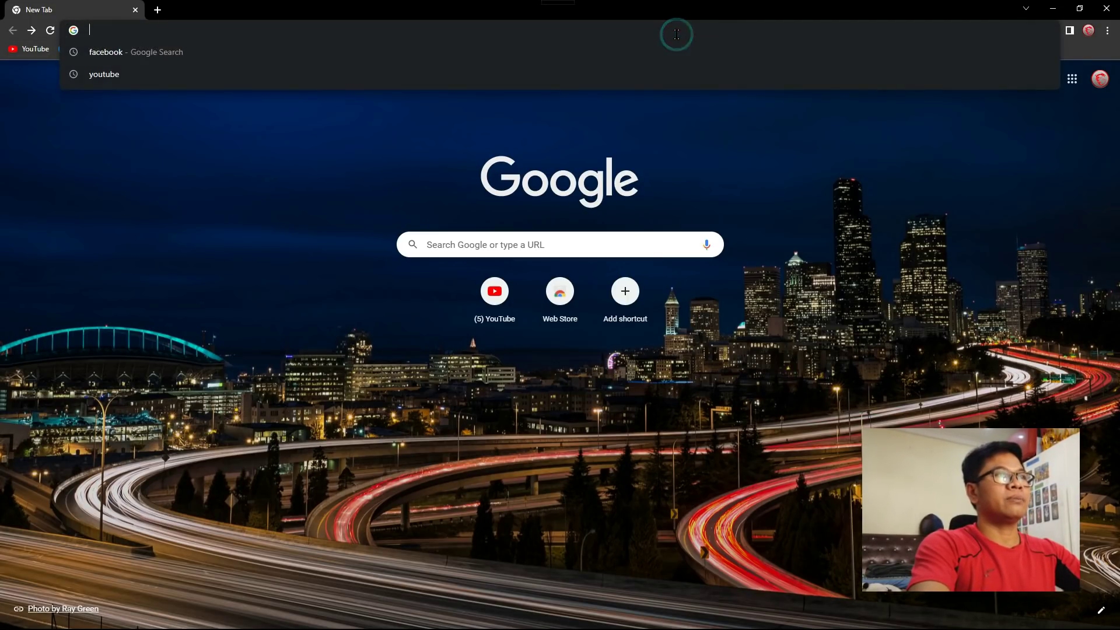
click(205, 82)
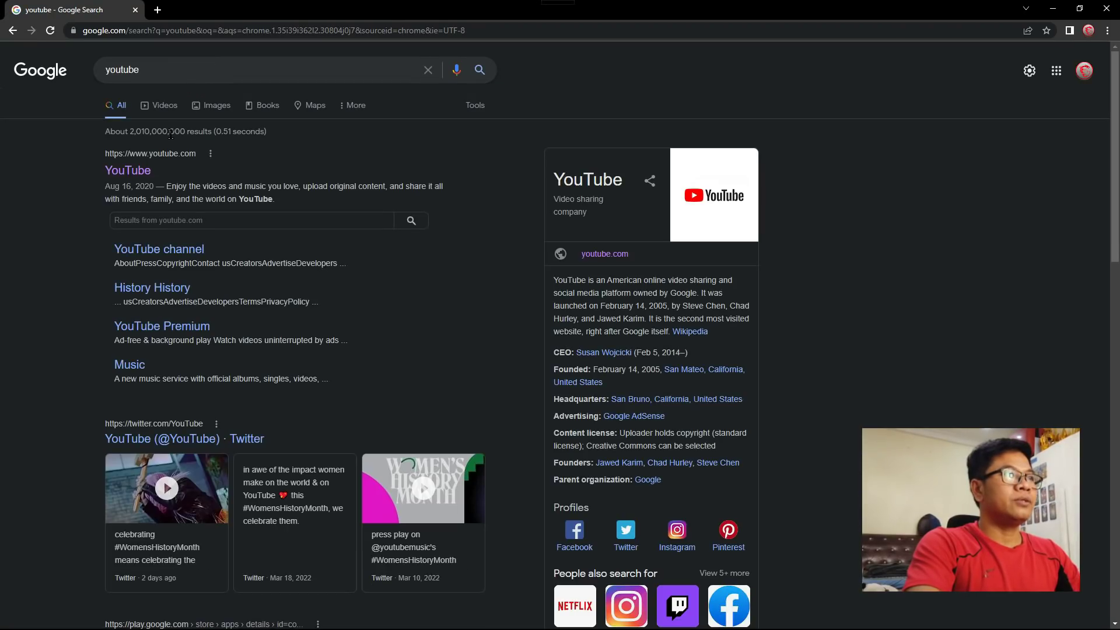
click(139, 170)
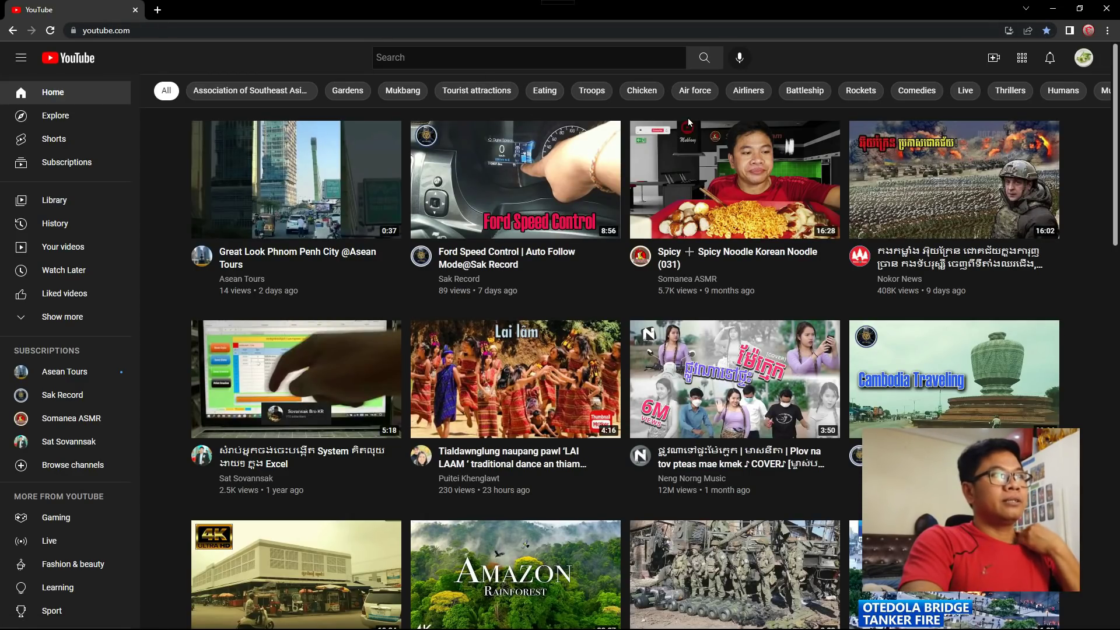
click(12, 31)
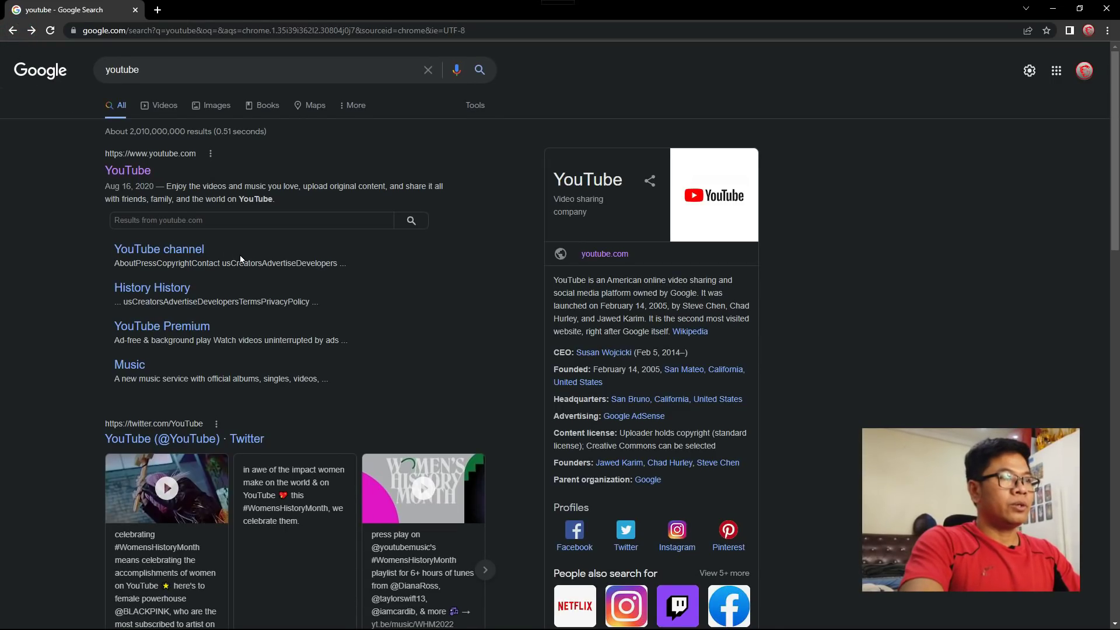
View the "YouTube - Home | Facebook" page from the youtube search results and return to the new tab page
scroll(257, 256, down, 8)
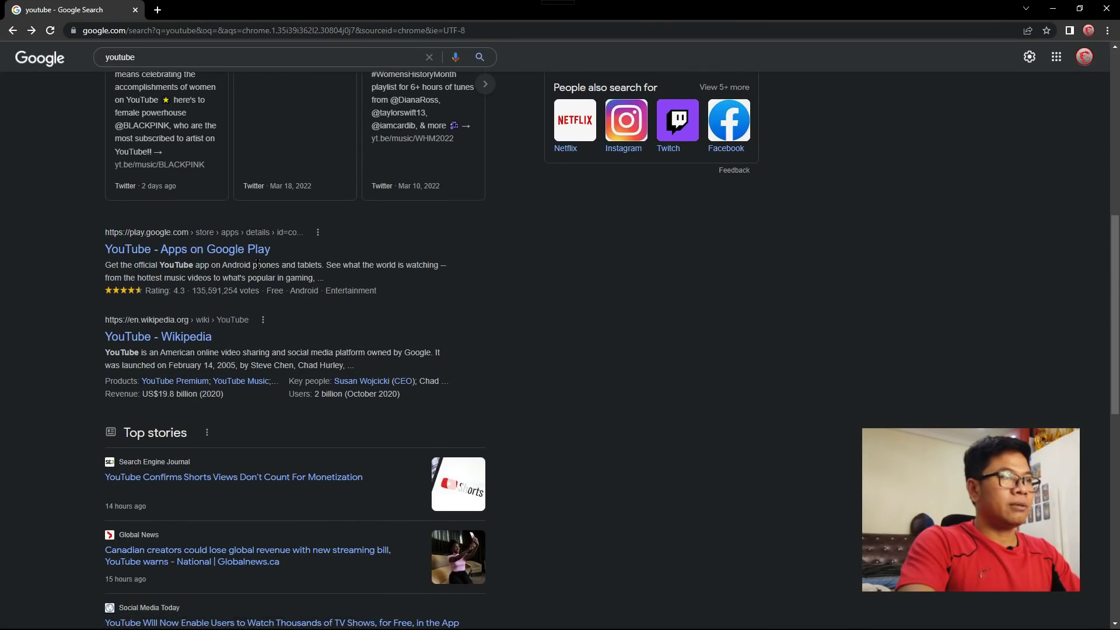
scroll(258, 264, down, 3)
scroll(239, 298, down, 2)
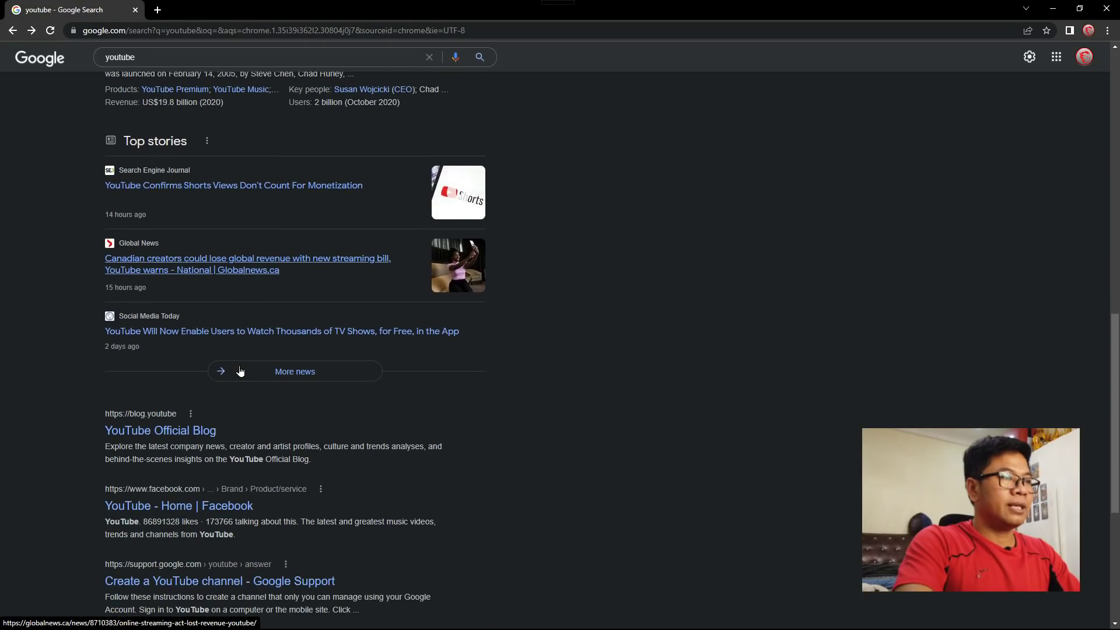
click(124, 510)
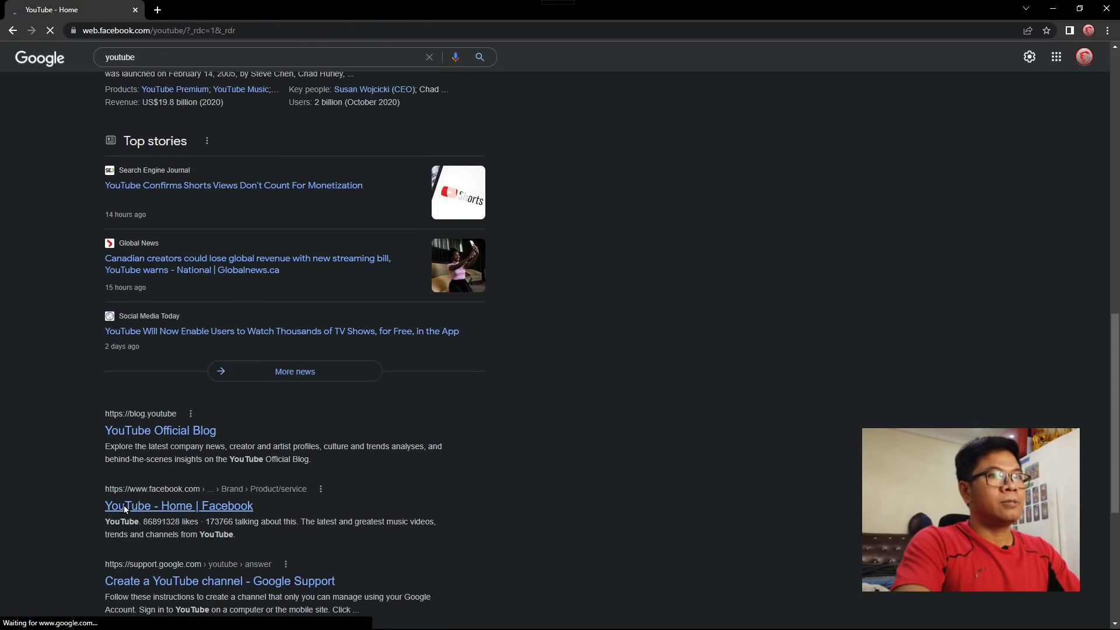
scroll(237, 400, down, 3)
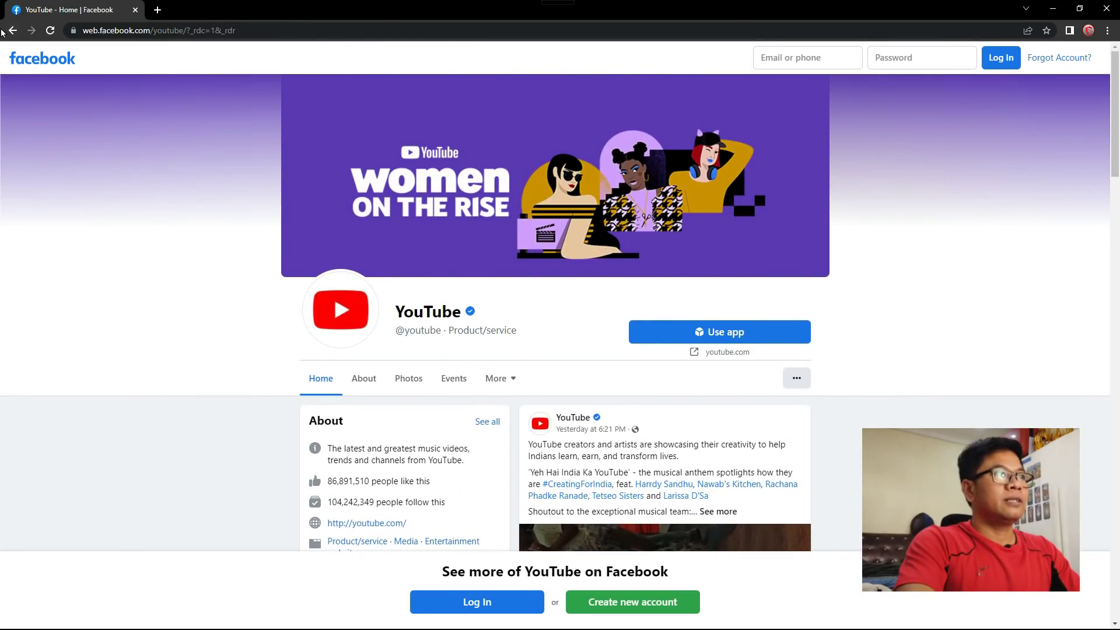
click(12, 31)
click(11, 30)
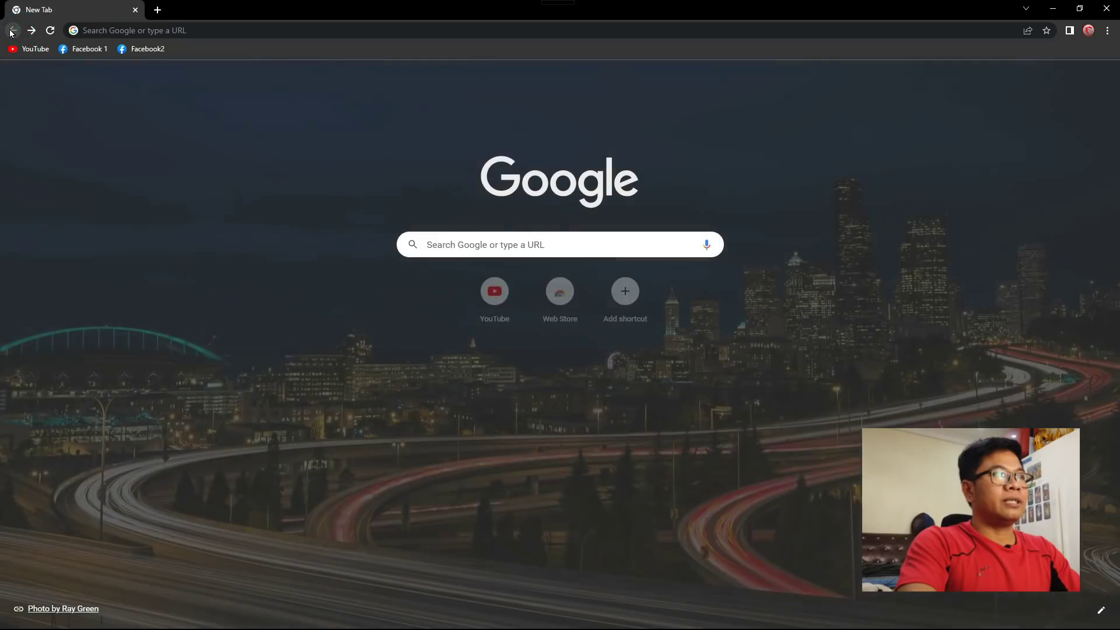
click(212, 27)
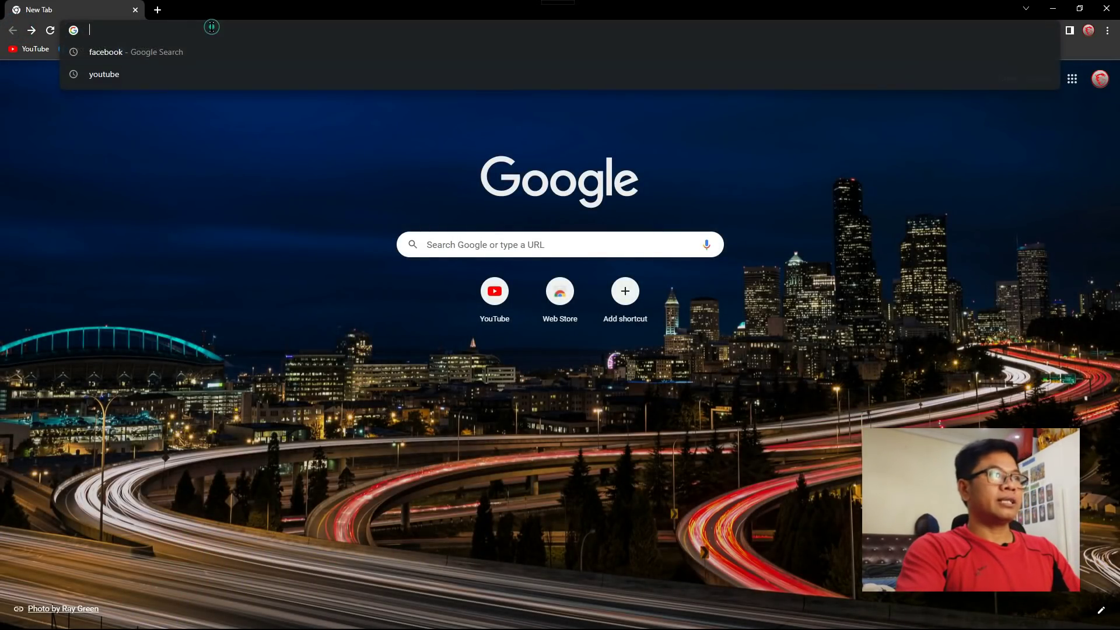
text(g)
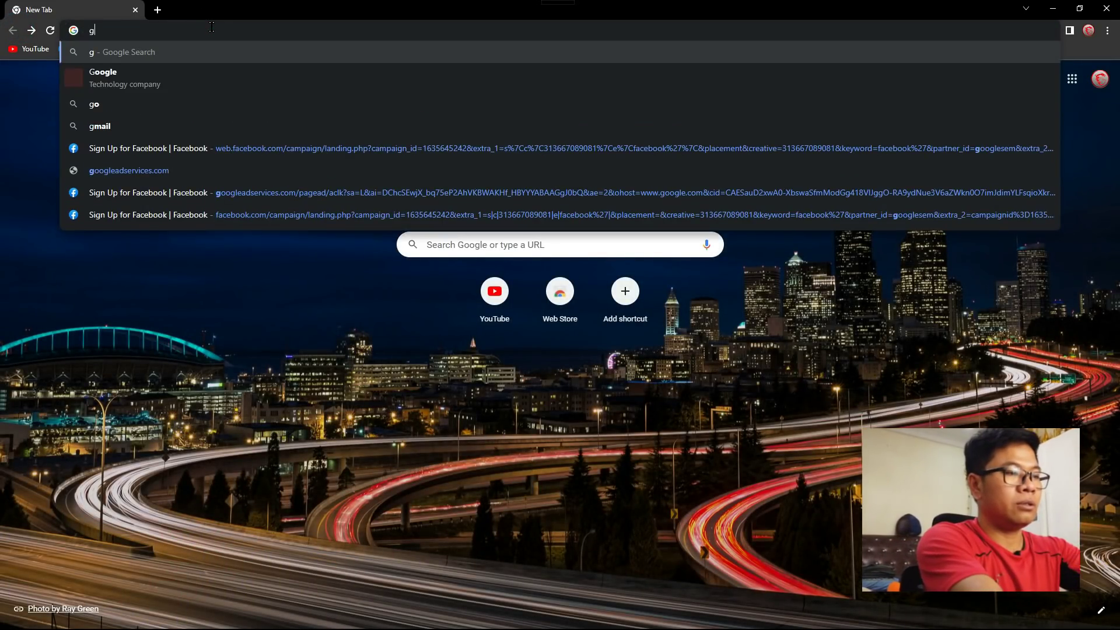
text(oogl)
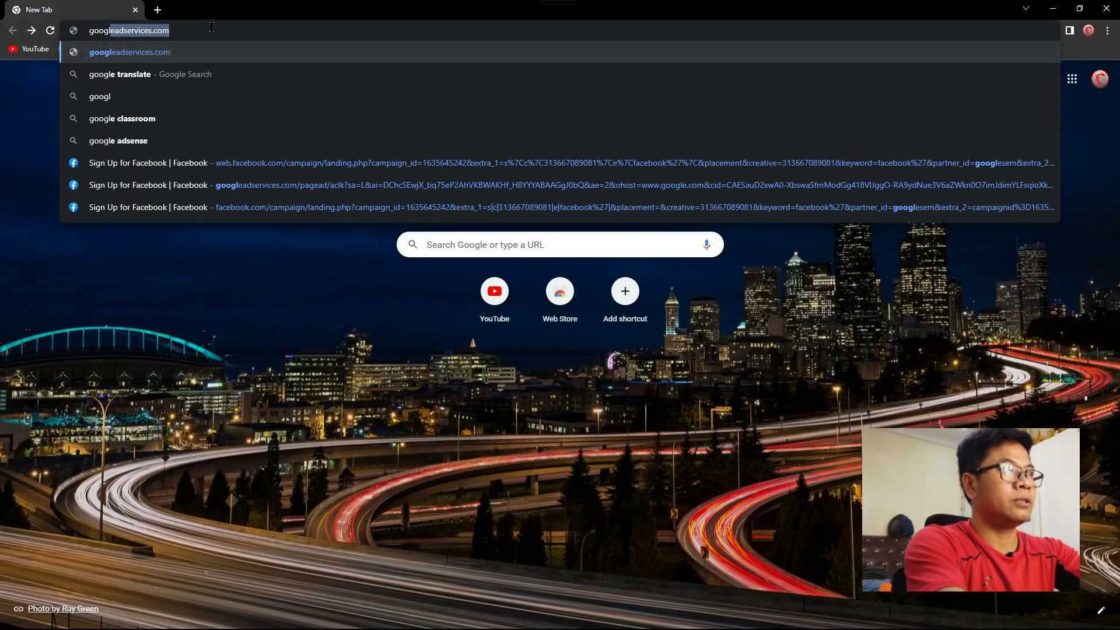
text(e)
key(ctrl+a)
Look up tik tok, choose the suggested "tiktok login" search and open the first "Log in | TikTok" result
text(tik tok)
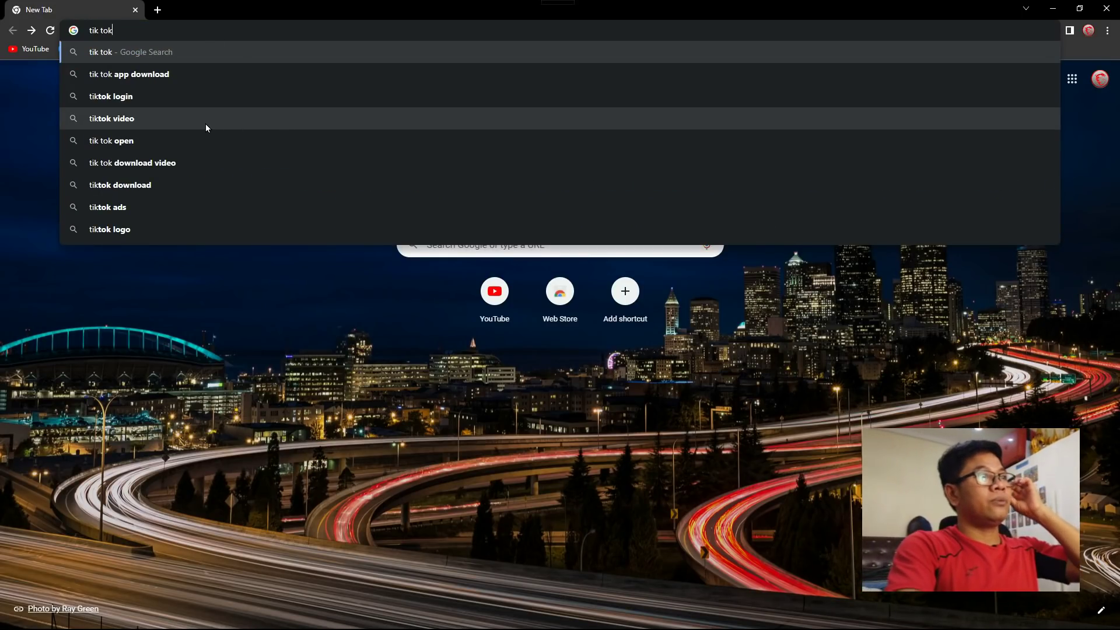
click(135, 96)
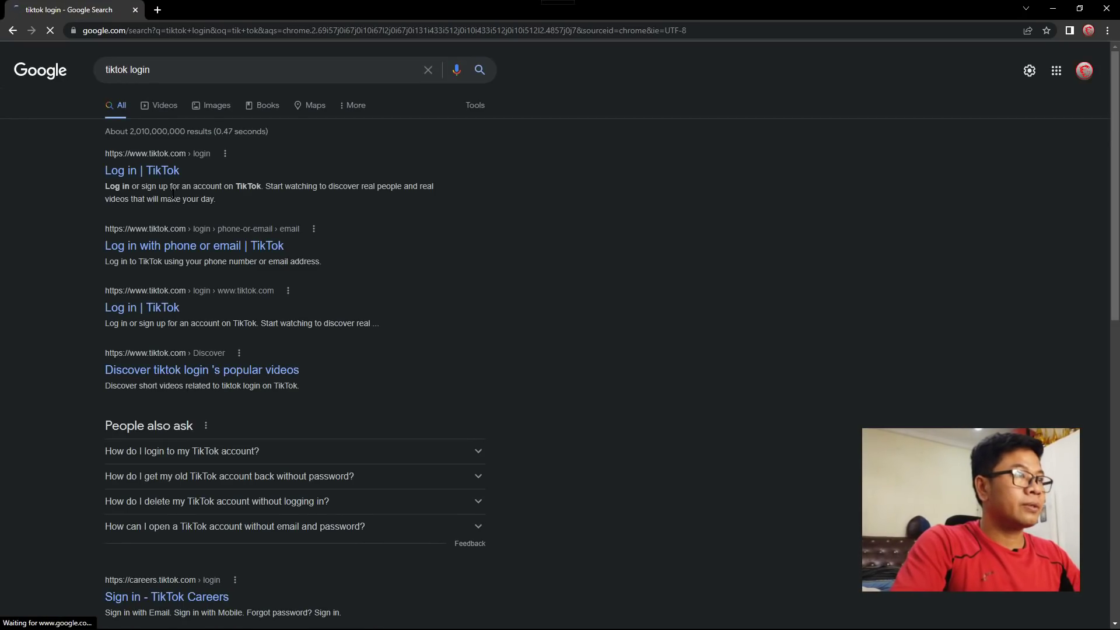
click(167, 171)
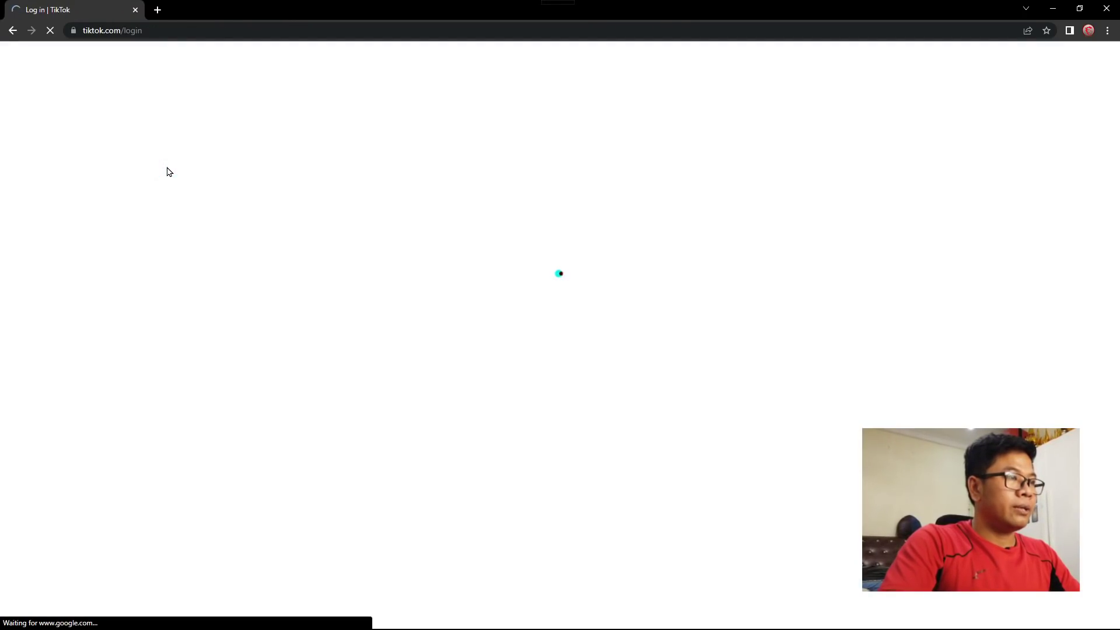
Bookmark the TikTok login page on the bookmarks bar as "TikTok" and return to the new tab page
click(1046, 30)
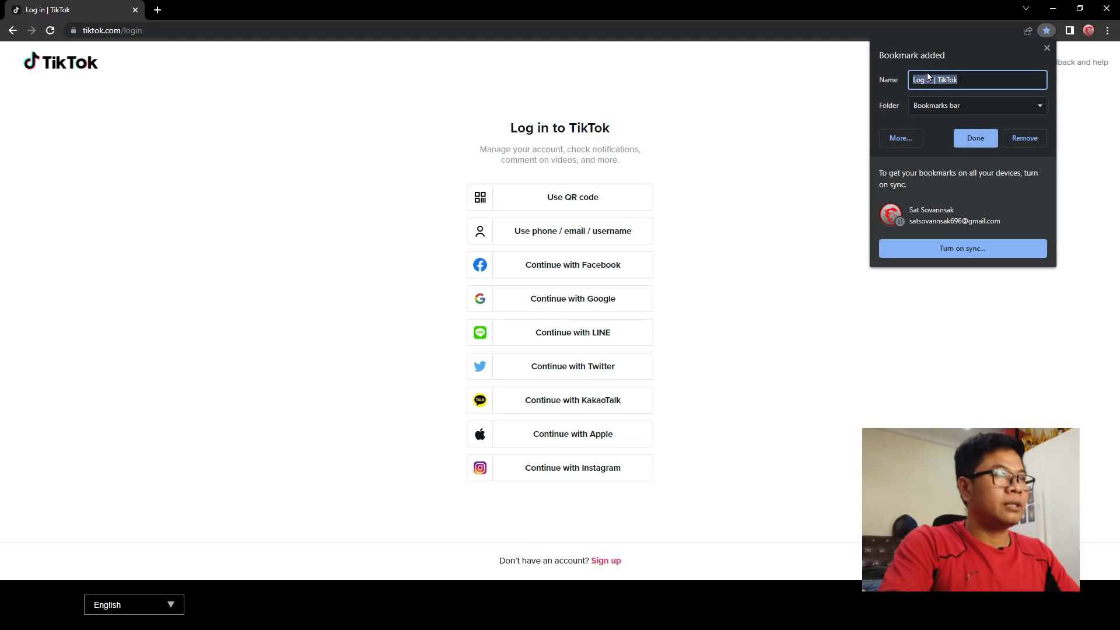
drag(936, 83, 910, 83)
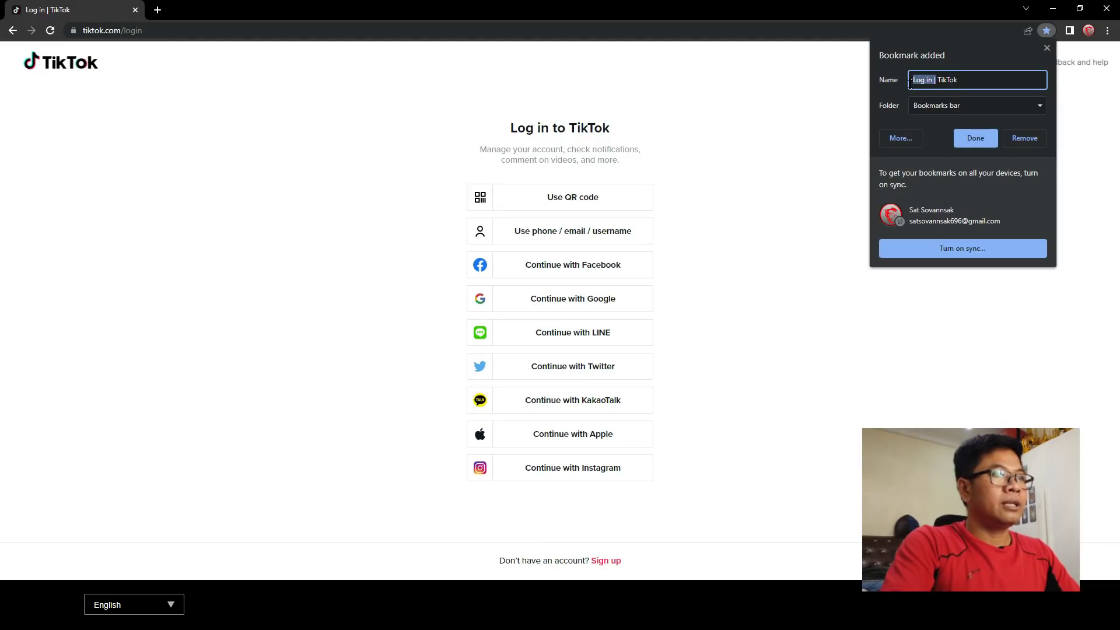
key(BackSpace)
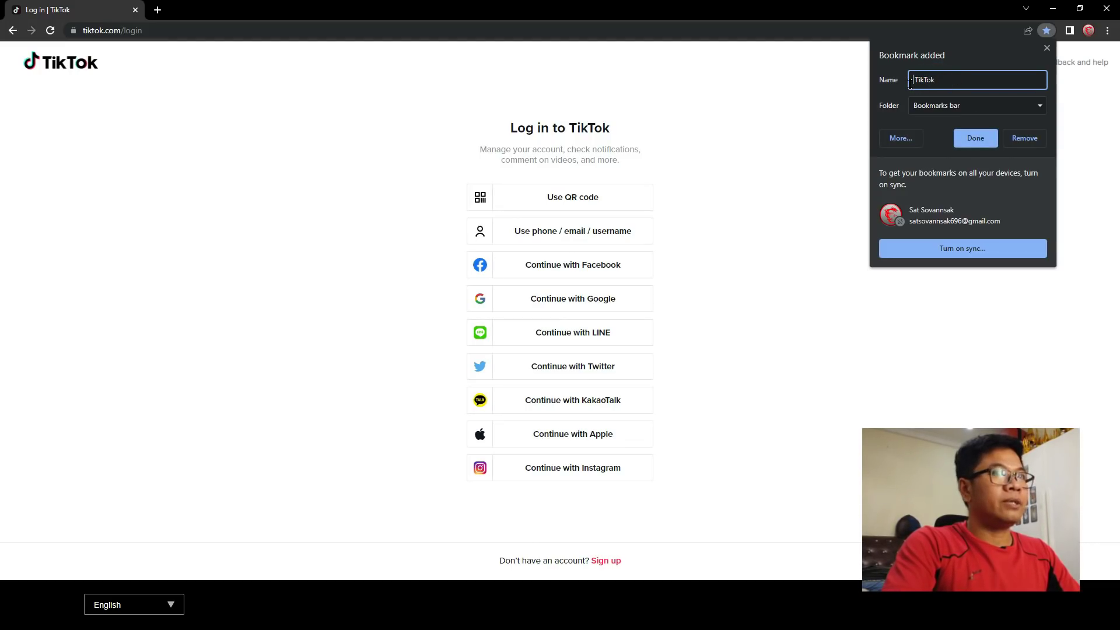
click(967, 135)
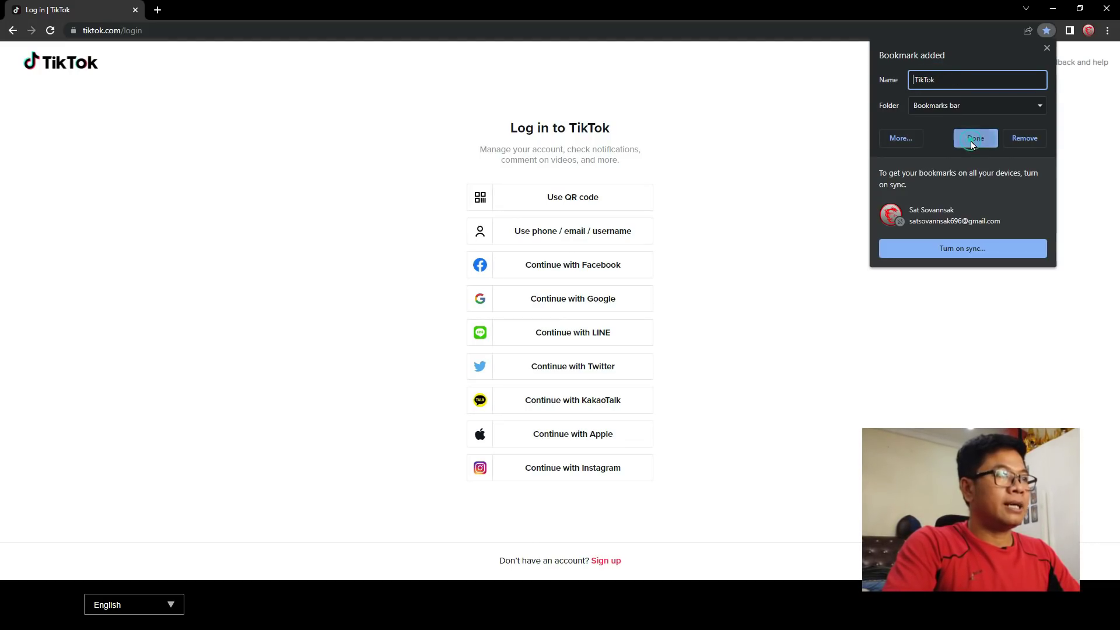
click(16, 32)
click(15, 32)
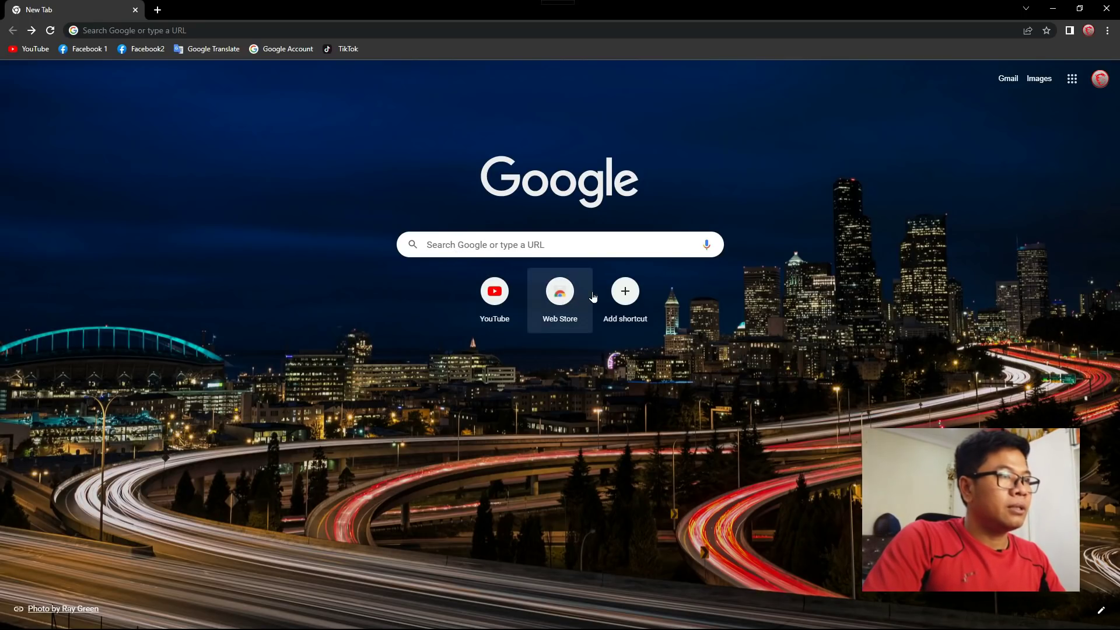
Show the Add shortcut dialog, dismiss it without adding anything, and open the Chrome Web Store
click(620, 295)
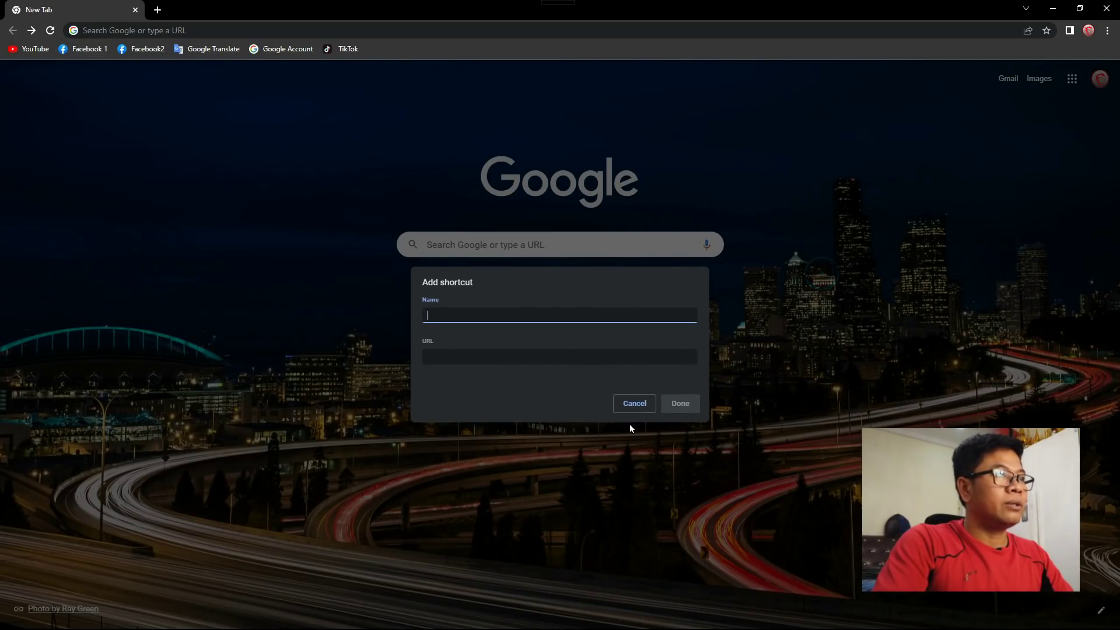
click(636, 404)
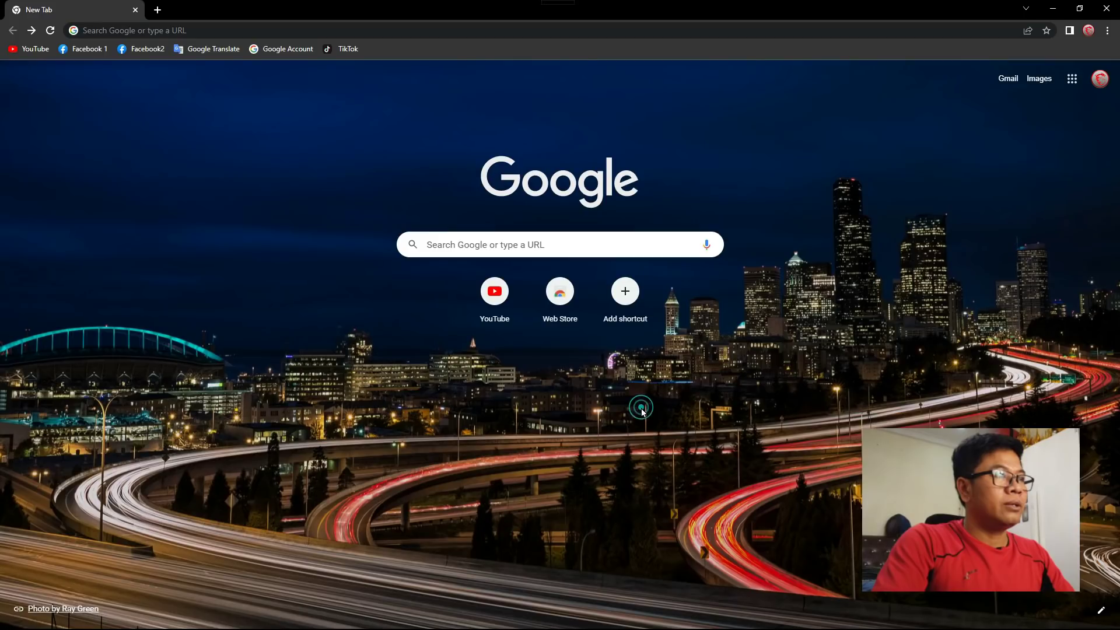
click(556, 296)
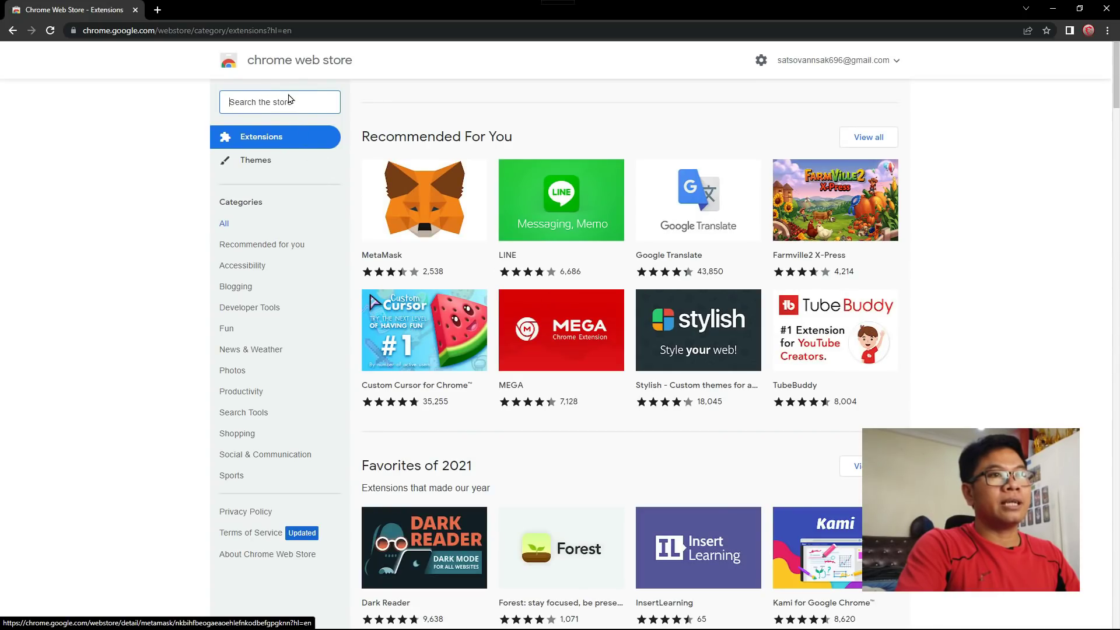
Browse the recommended extensions in the Chrome Web Store, return to the new tab page and close the browser window
scroll(682, 308, down, 1)
scroll(344, 275, up, 1)
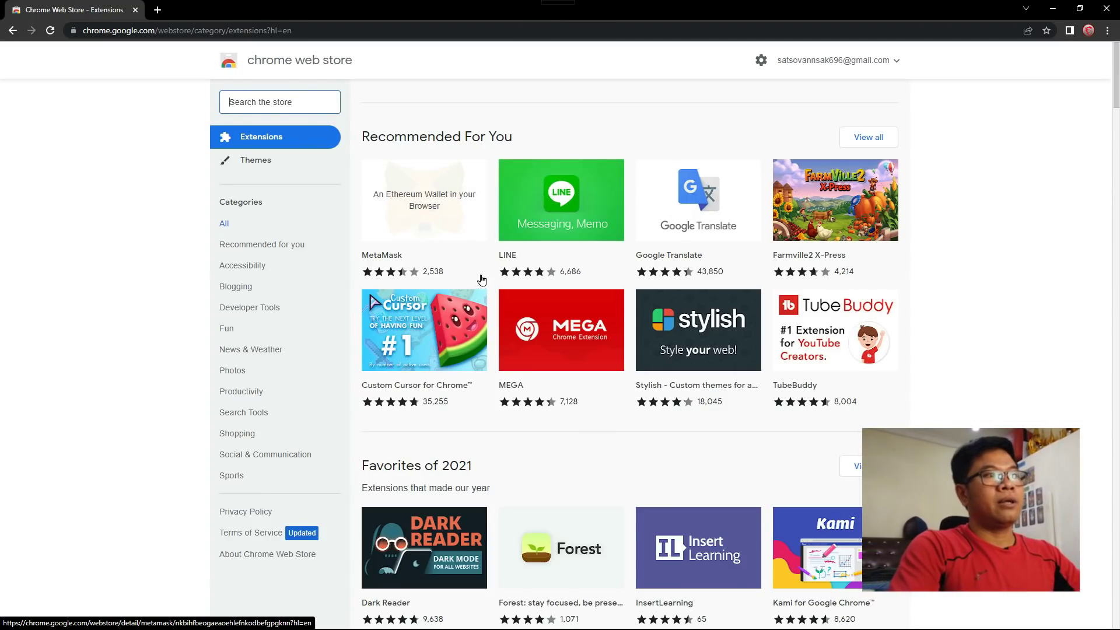
click(12, 32)
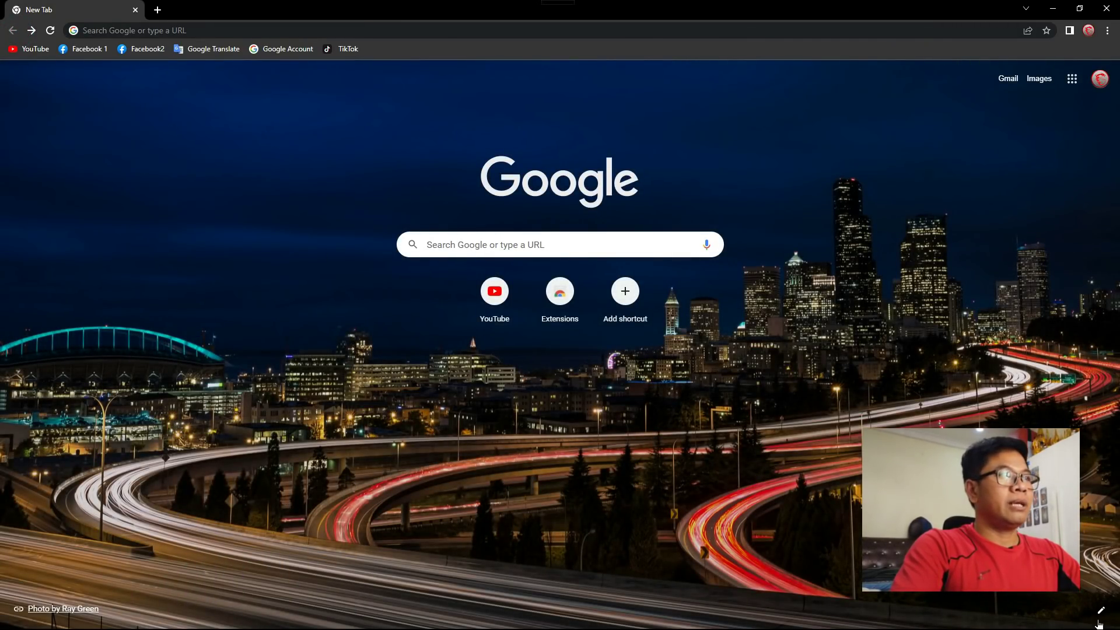
click(1096, 9)
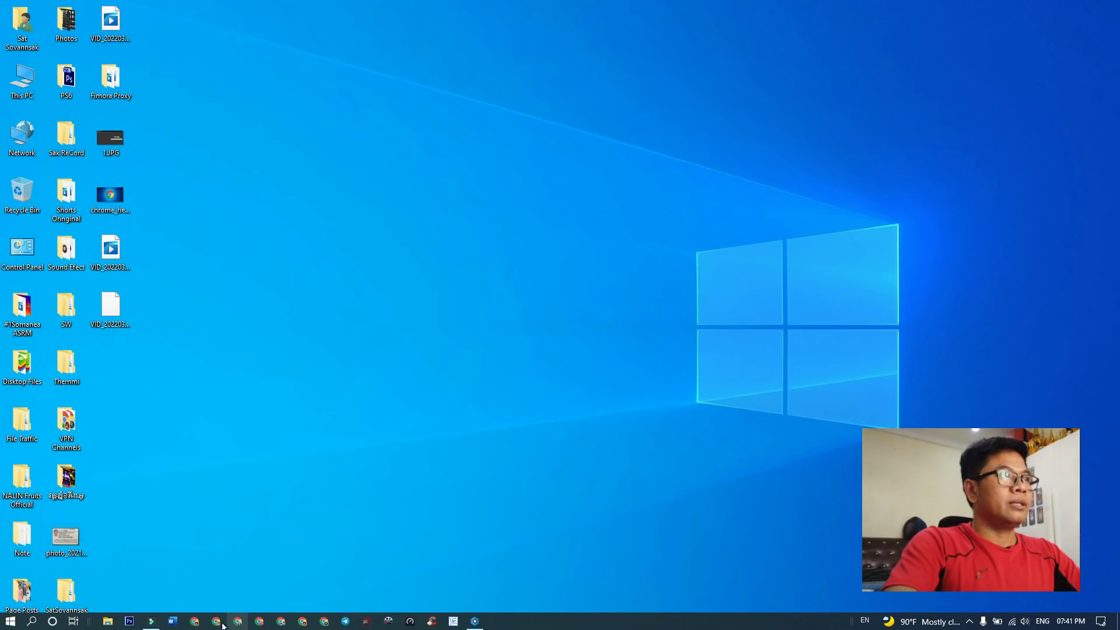
Open the first two pinned Chrome profiles from the desktop in turn, view their new tab pages and close each window
click(194, 622)
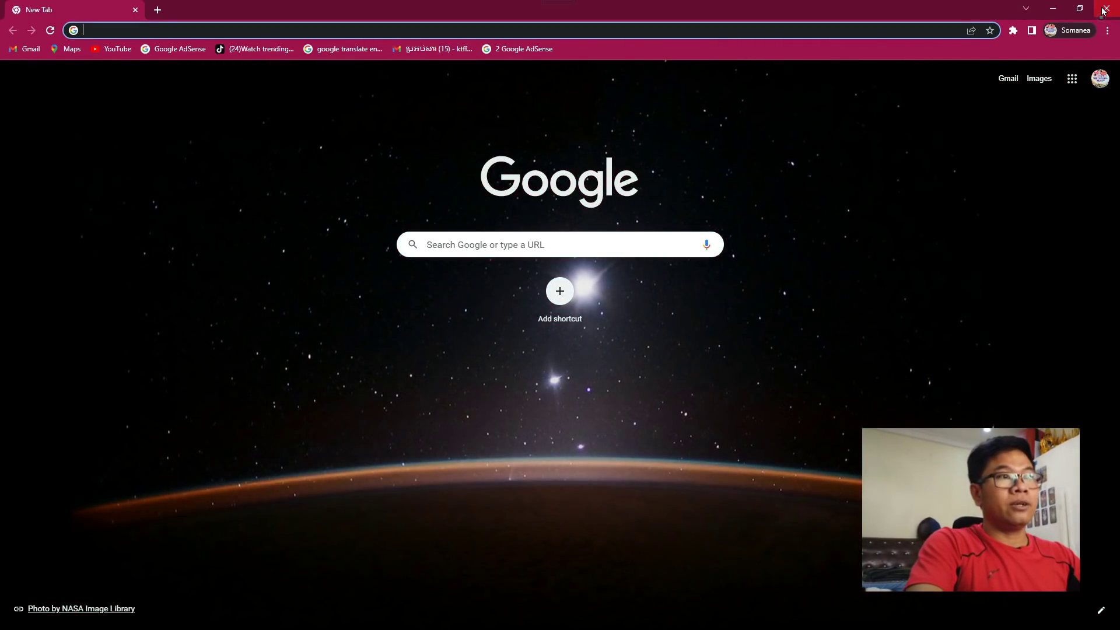
click(1097, 14)
click(216, 622)
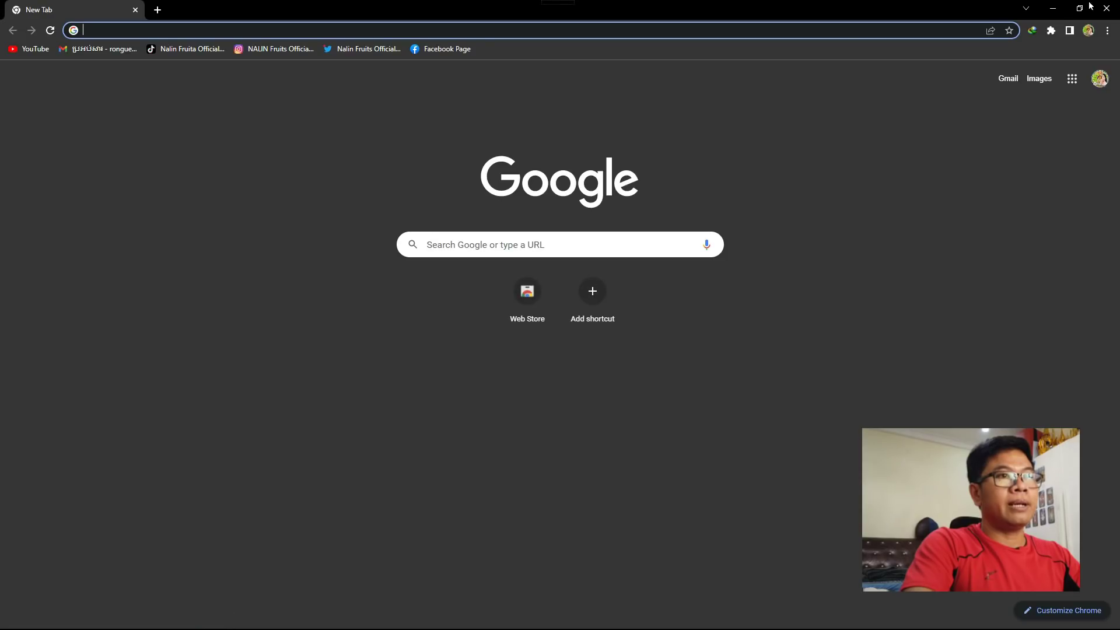
click(215, 622)
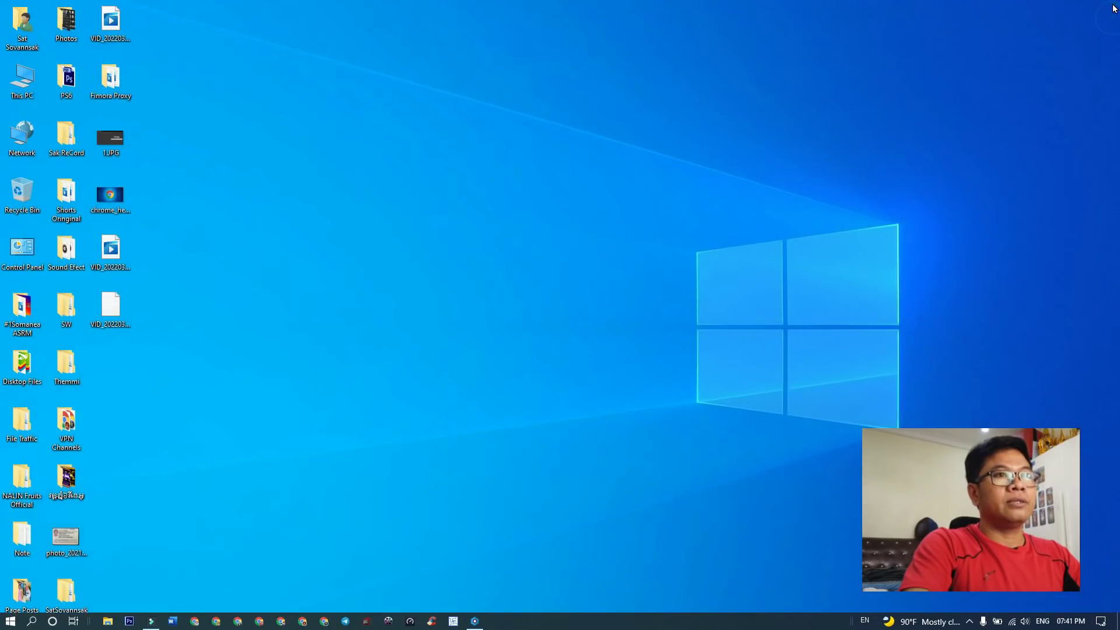
Reopen the Chrome profile with the Cityscapes background and load YouTube from its bookmark, plus once more from the shortcut in a second tab
click(255, 622)
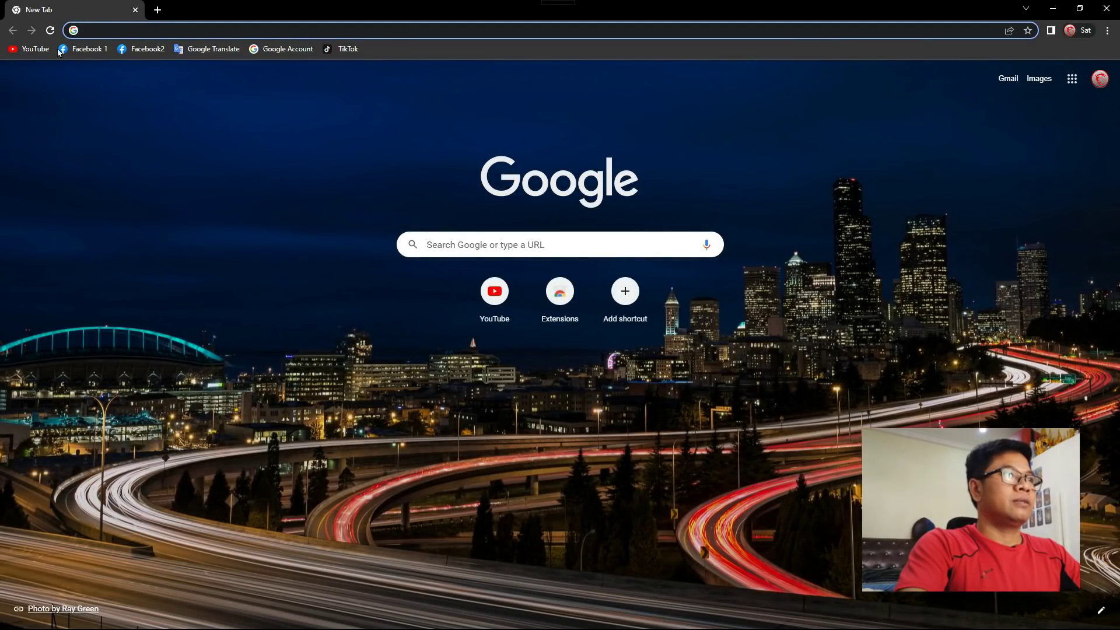
click(30, 49)
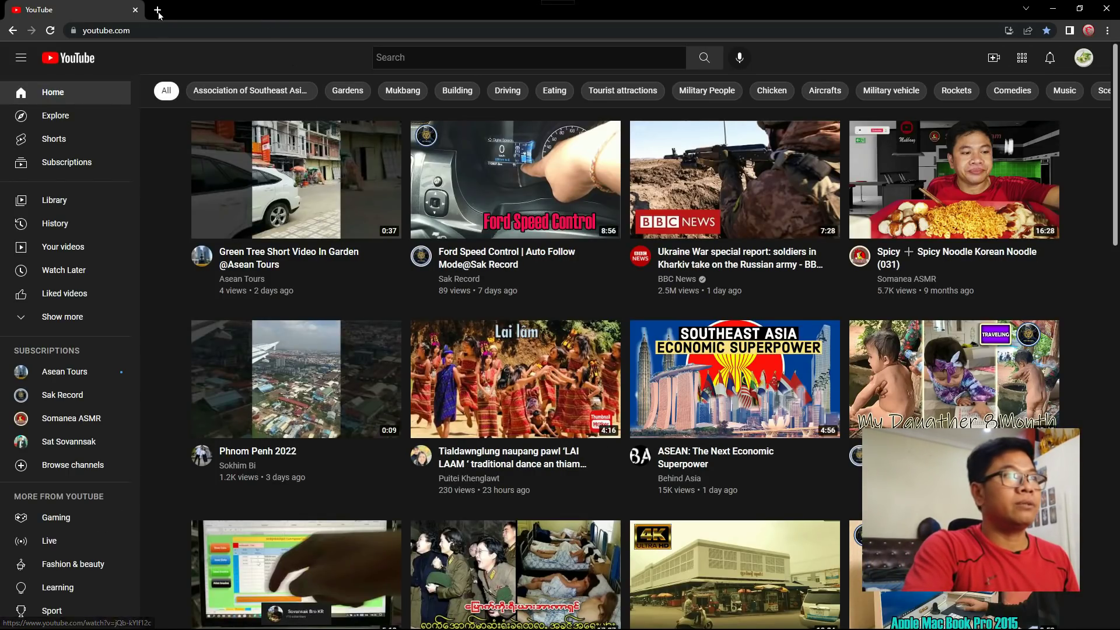
click(157, 10)
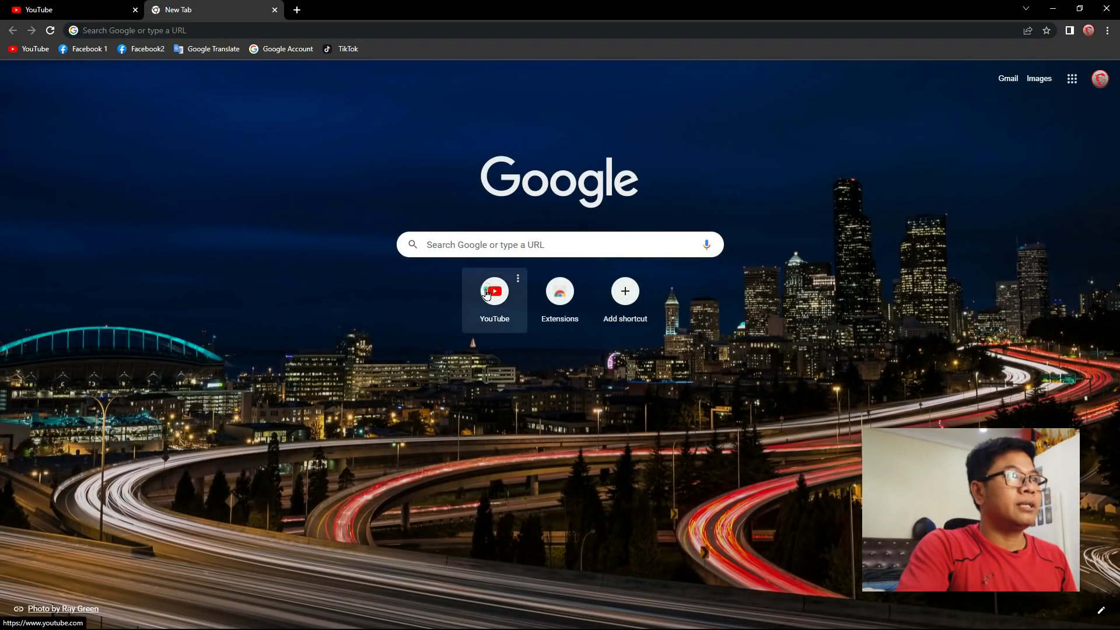
click(487, 293)
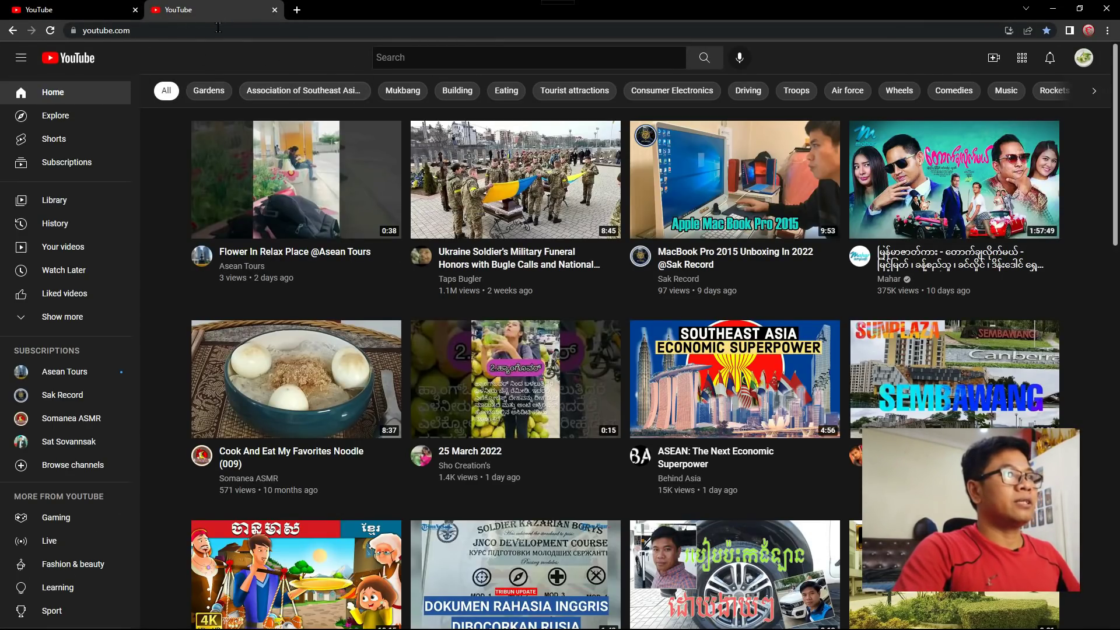
Detach the second YouTube tab into its own window, restore both windows to a smaller size and place them side by side
drag(217, 15, 373, 3)
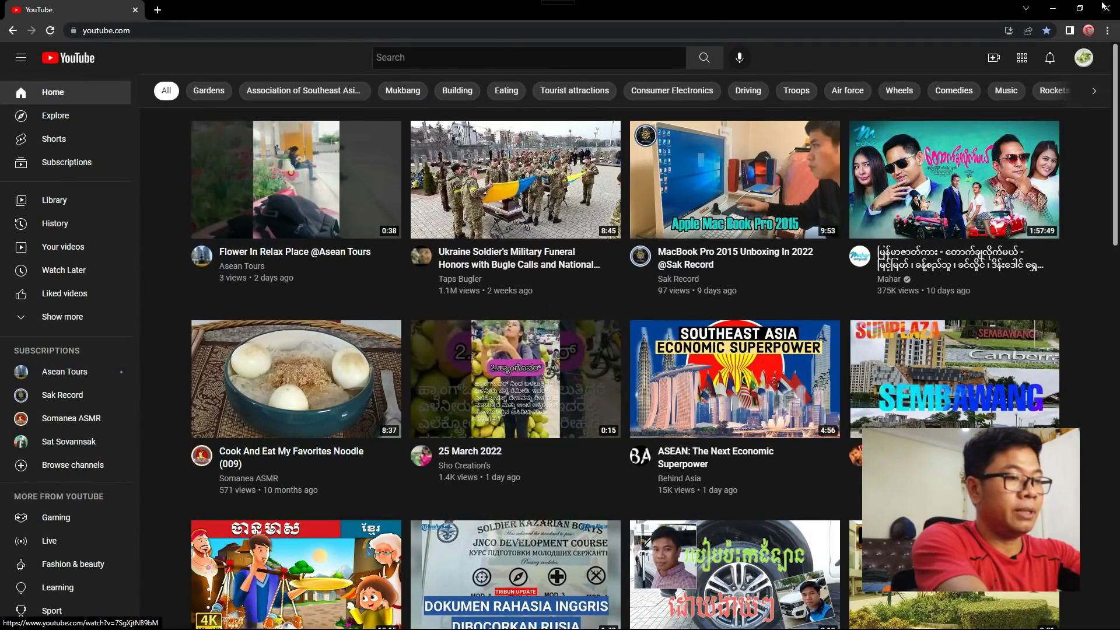
click(1078, 8)
click(1077, 8)
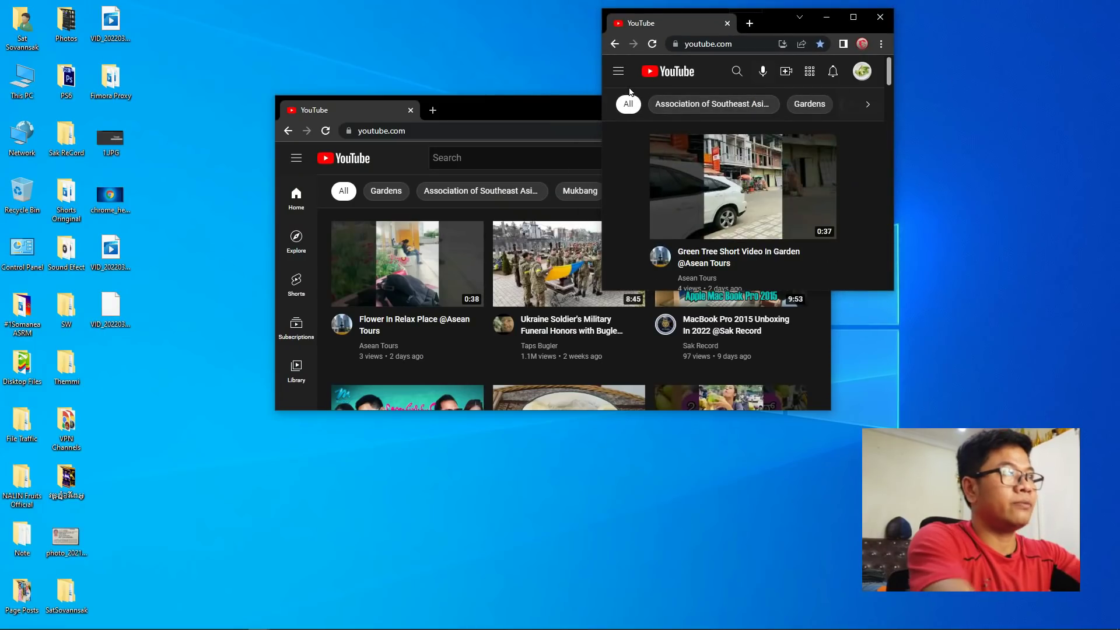
drag(509, 112, 317, 101)
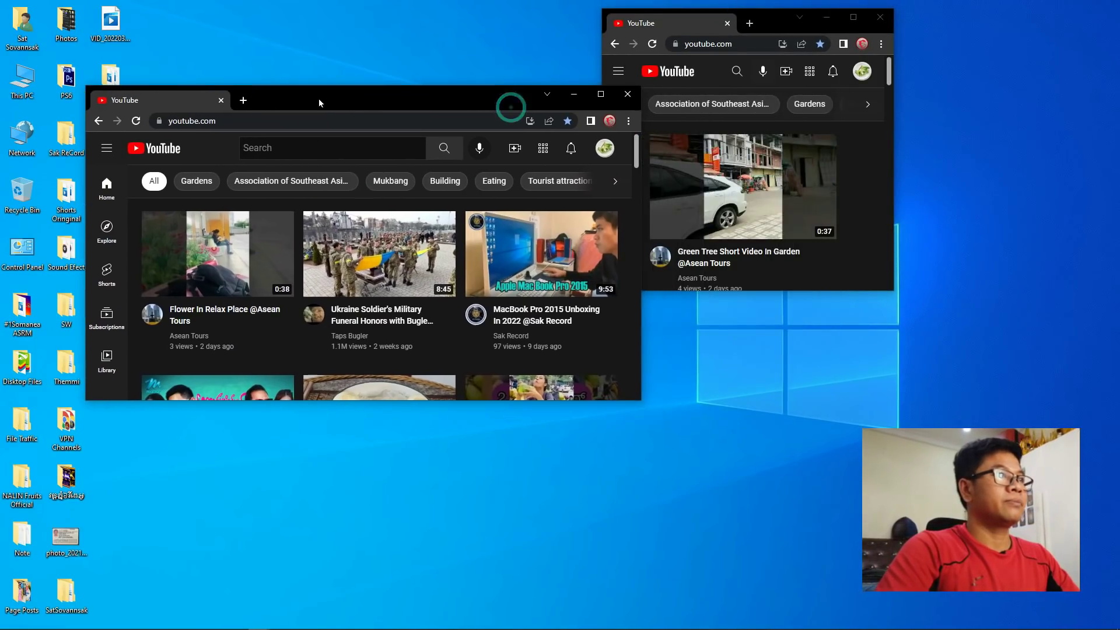
Close both YouTube windows, then reopen the Chrome profile with the Cityscapes background in a maximised window
click(880, 19)
click(625, 93)
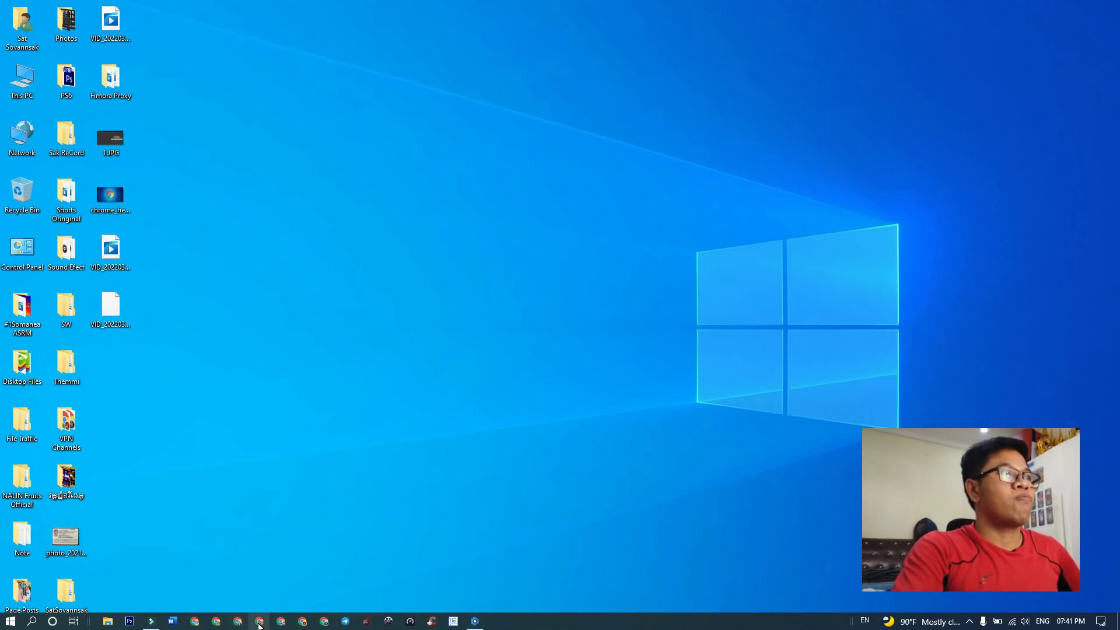
click(260, 621)
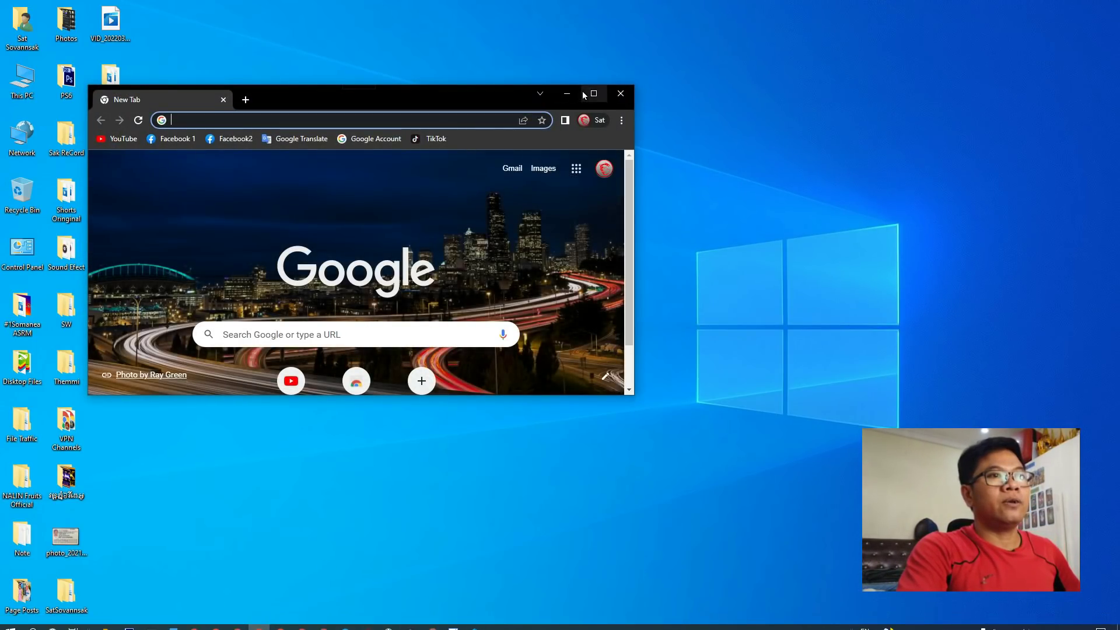
double_click(585, 92)
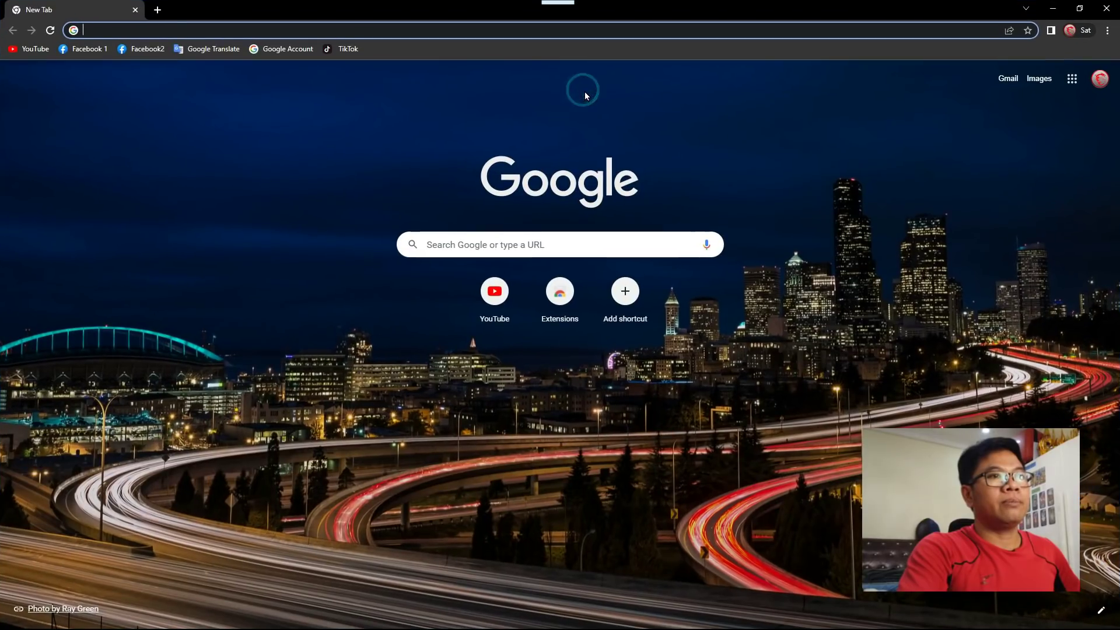
Add a Chrome profile named 01 without an account, keeping its theme colour and desktop shortcut, and clear the browser windows off the desktop
click(1088, 30)
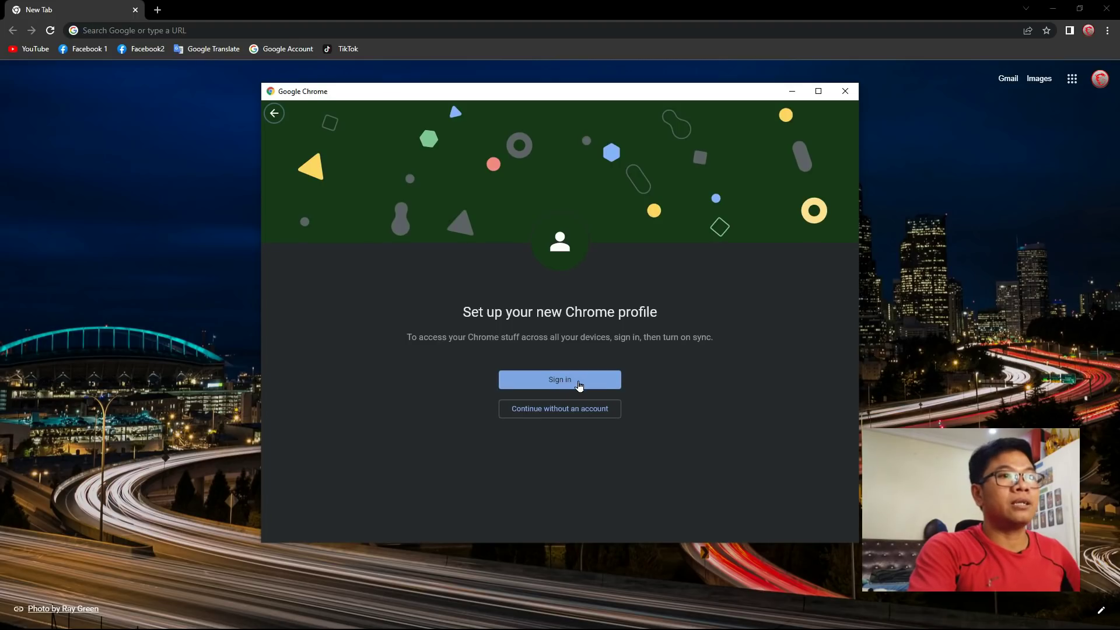
click(561, 412)
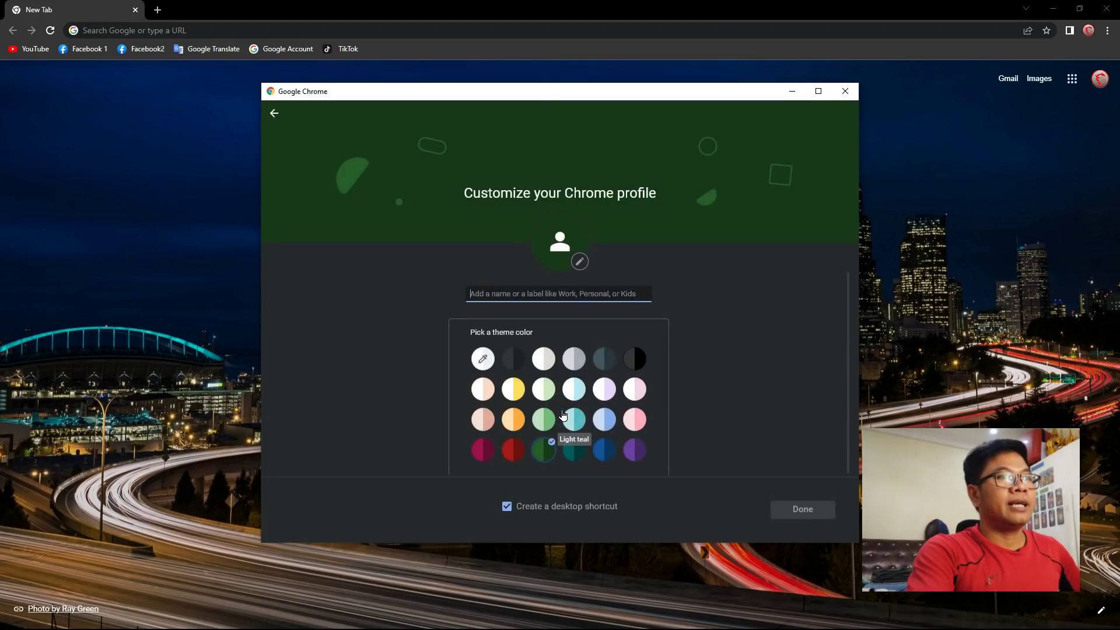
click(529, 293)
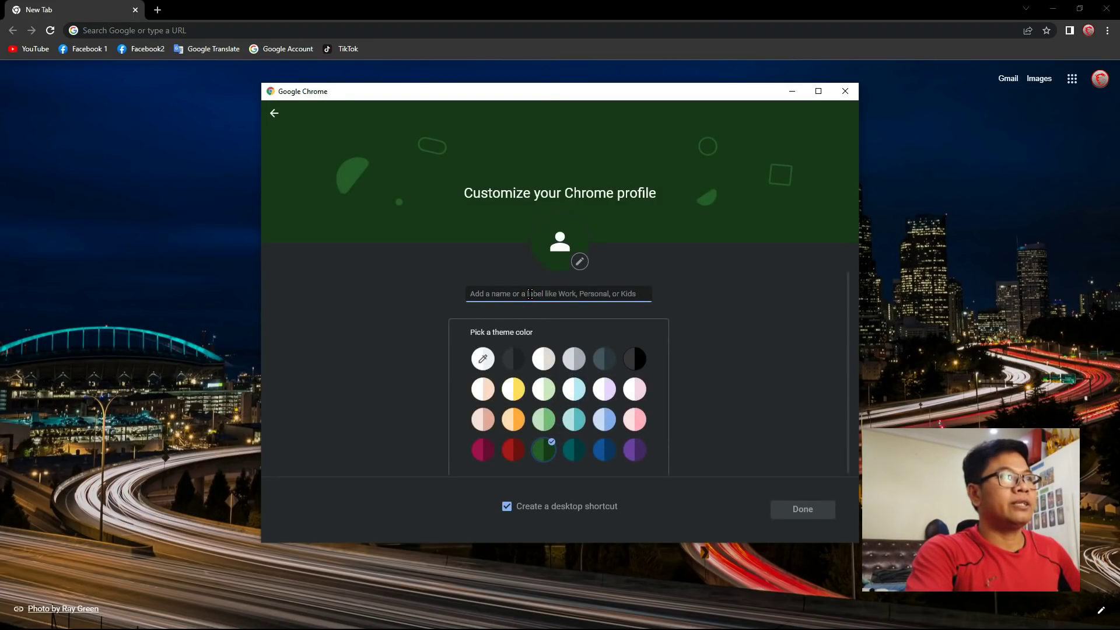
text(01)
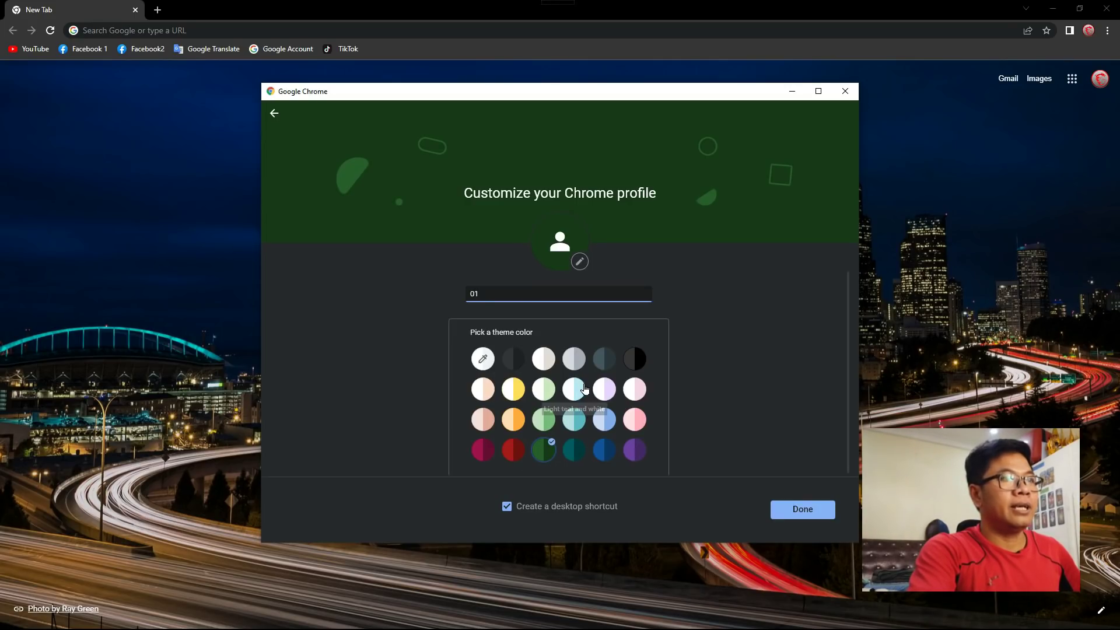
click(804, 509)
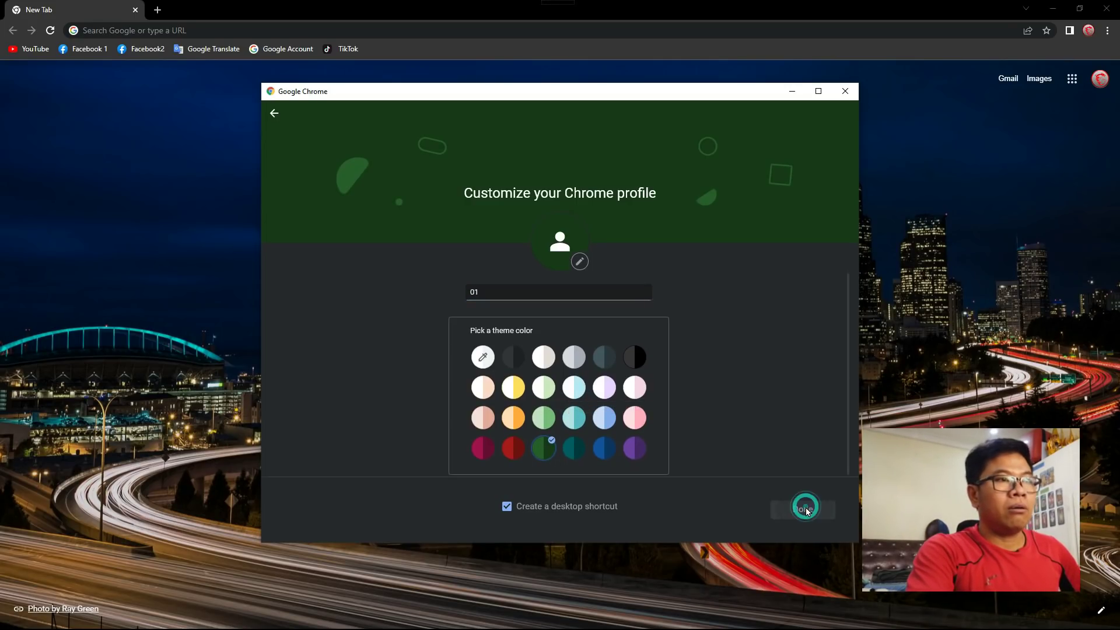
click(1107, 8)
click(1053, 8)
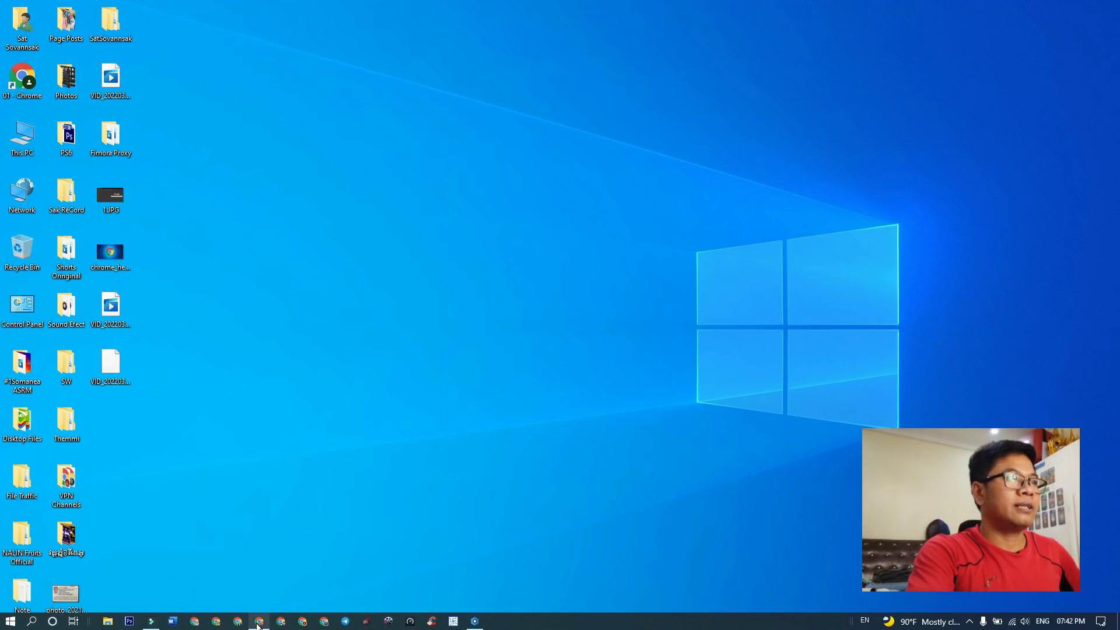
Reopen the Cityscapes profile, add another profile named 02 without an account, with a desktop shortcut, and close both browser windows
click(335, 622)
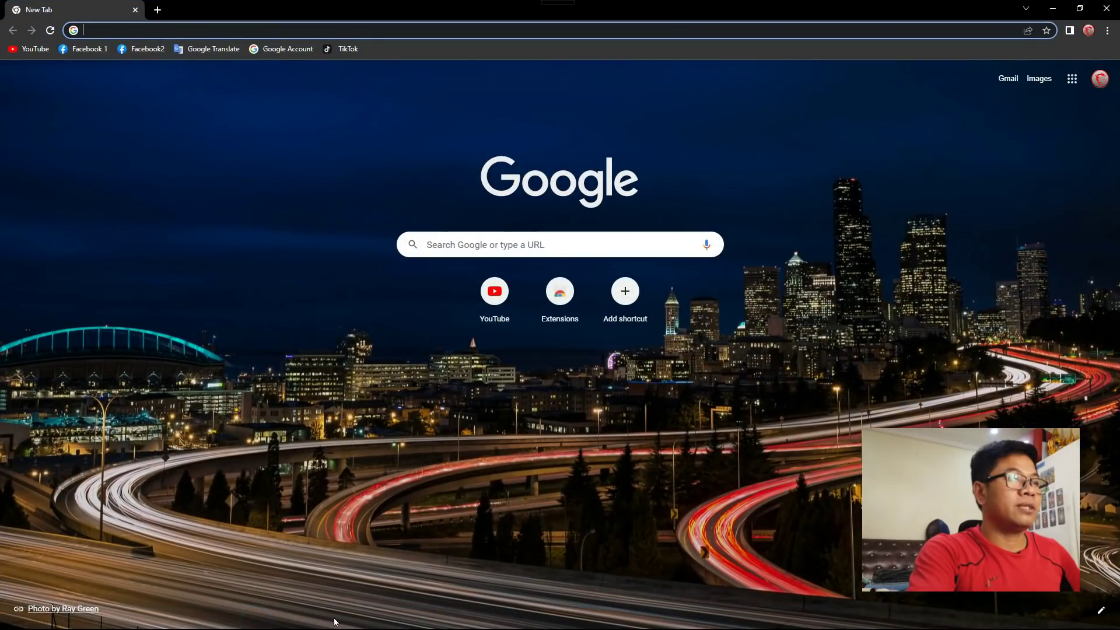
click(1089, 31)
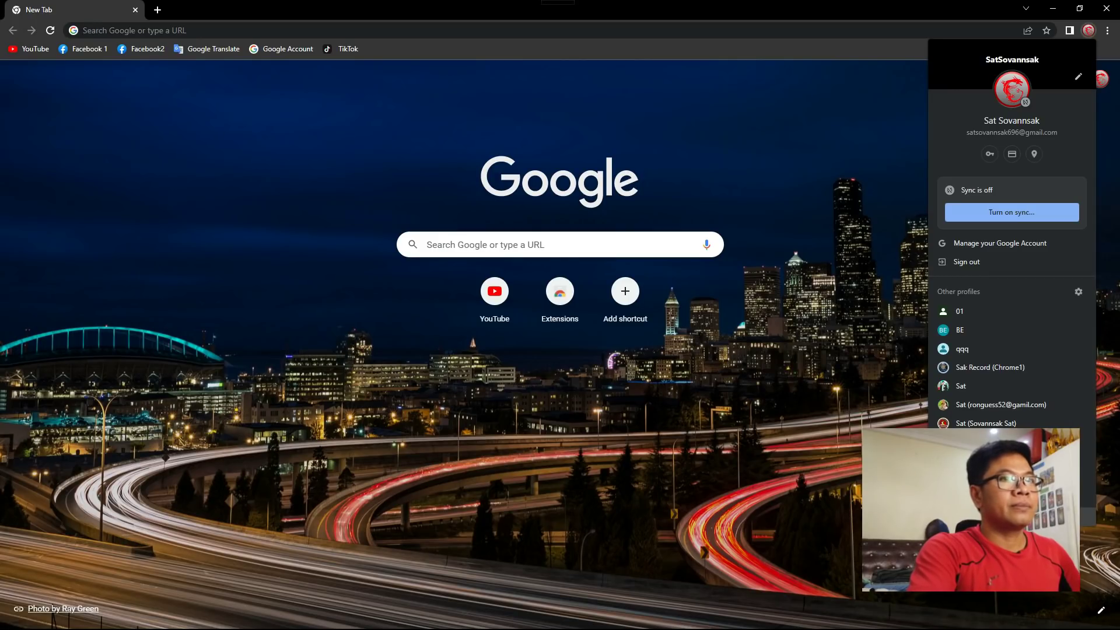
click(992, 516)
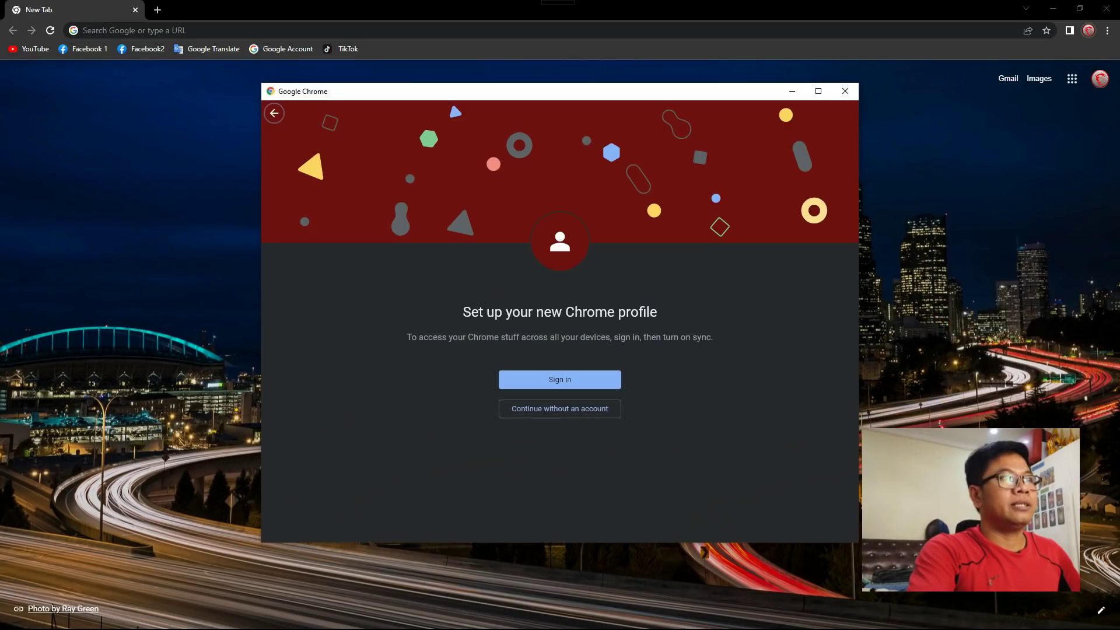
click(559, 408)
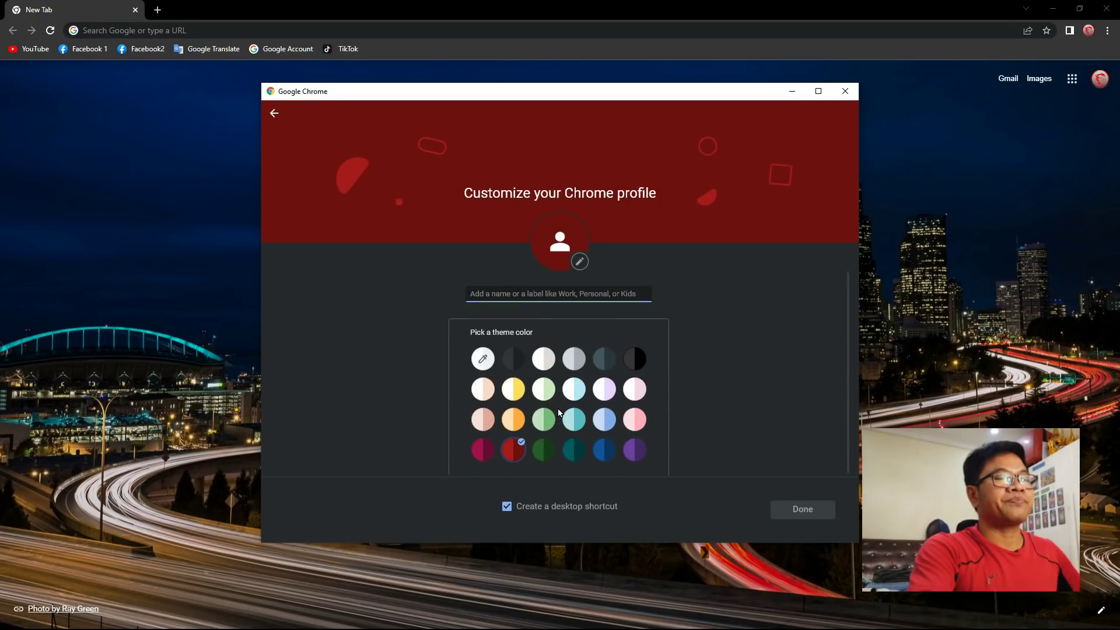
text(02)
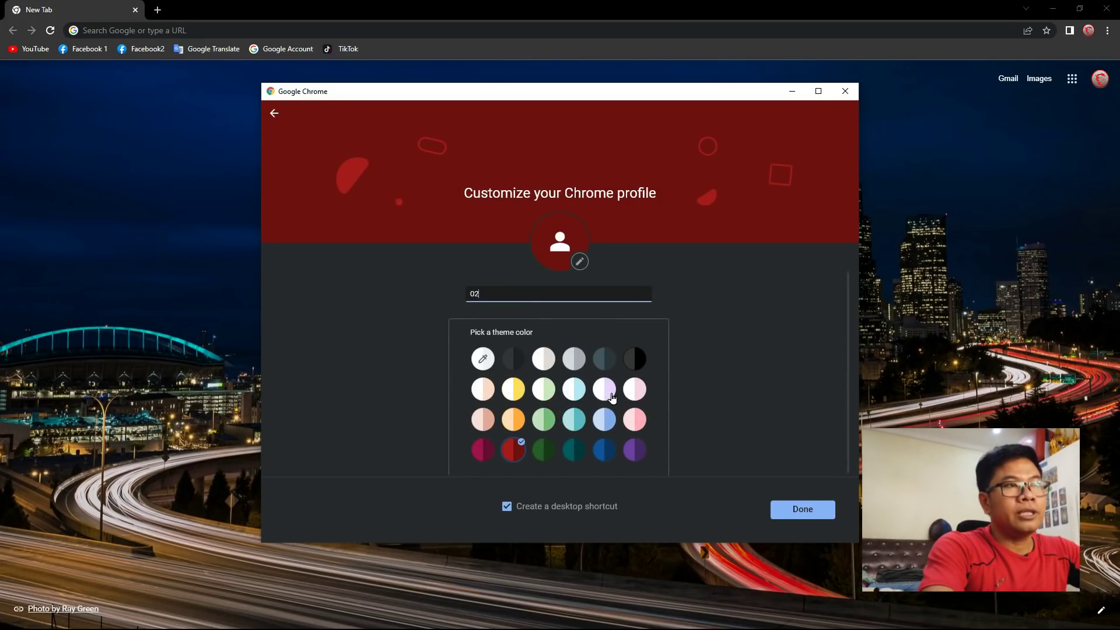
click(784, 505)
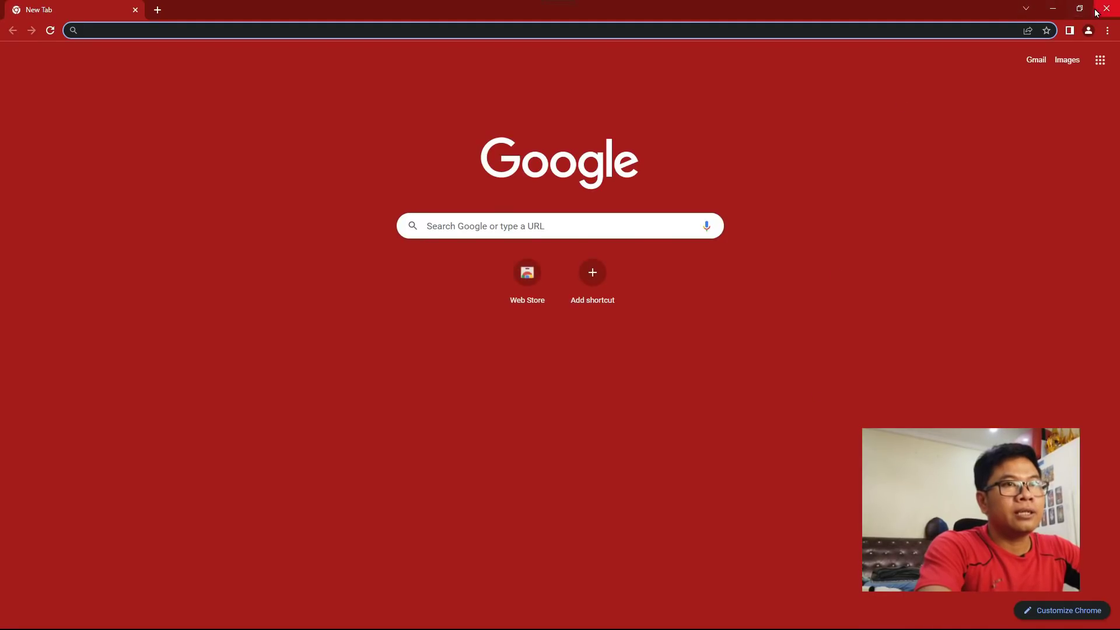
click(1107, 9)
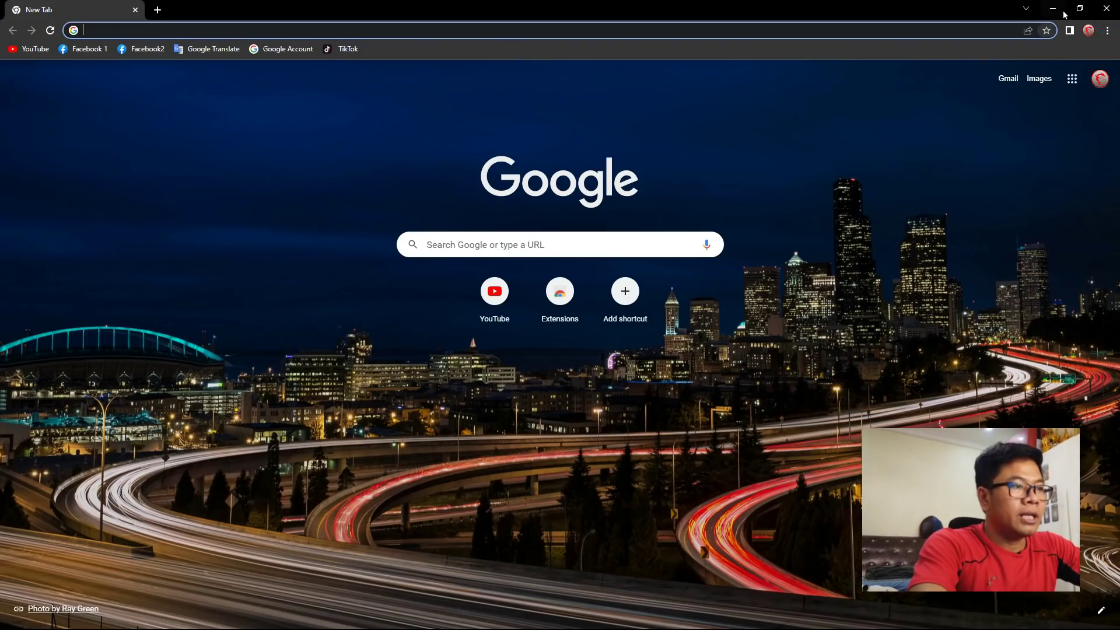
click(1107, 8)
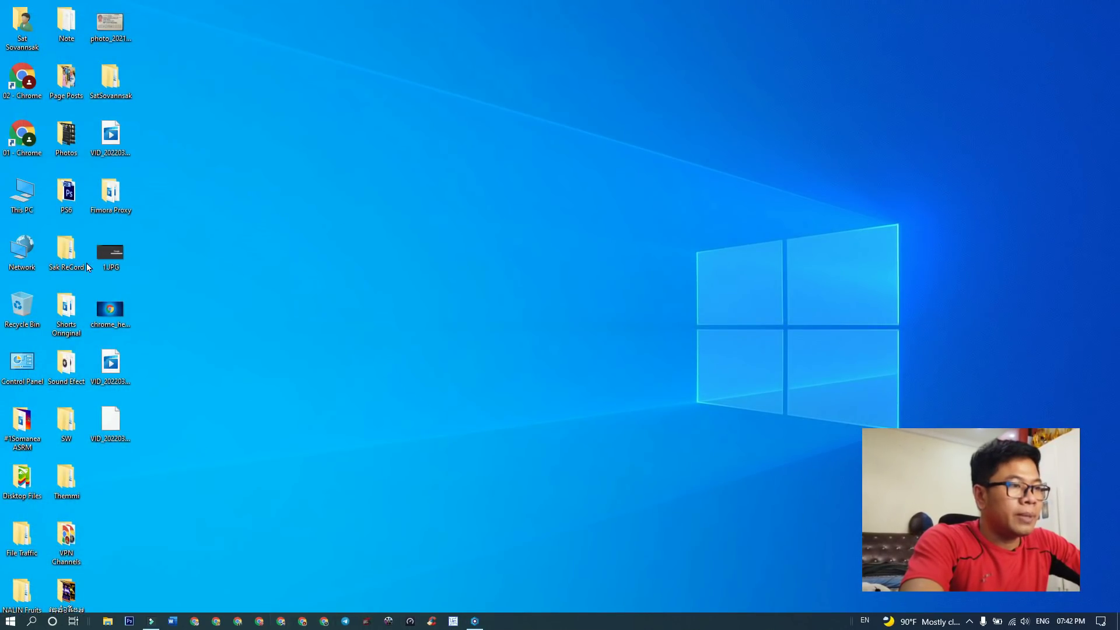
Pin the "01 - Chrome" and "02 - Chrome" desktop shortcuts to the taskbar
right_click(12, 129)
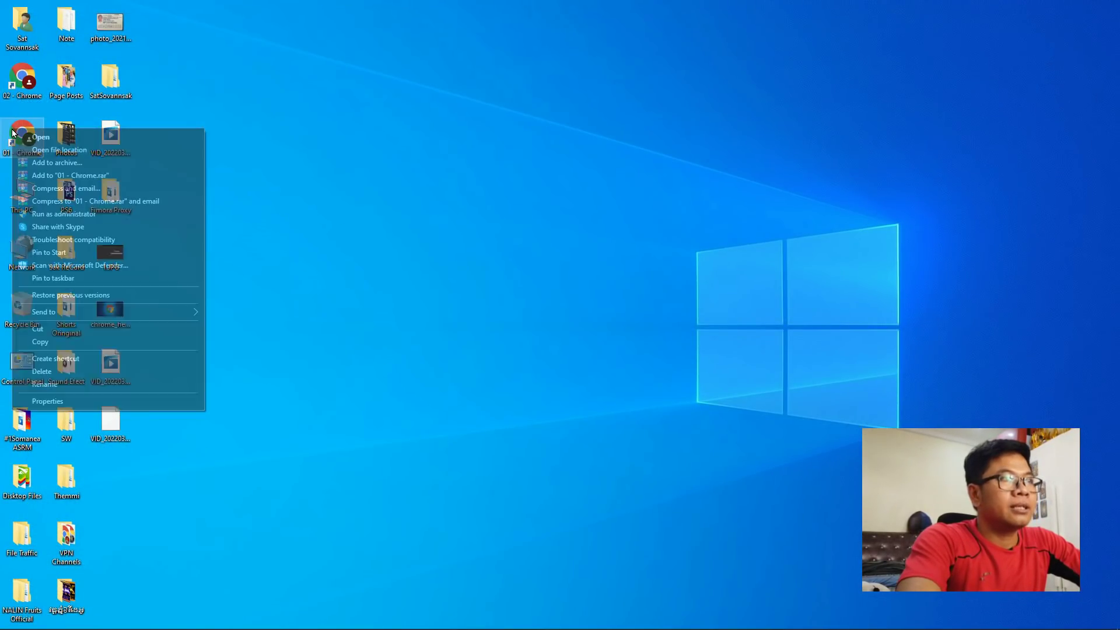
click(72, 278)
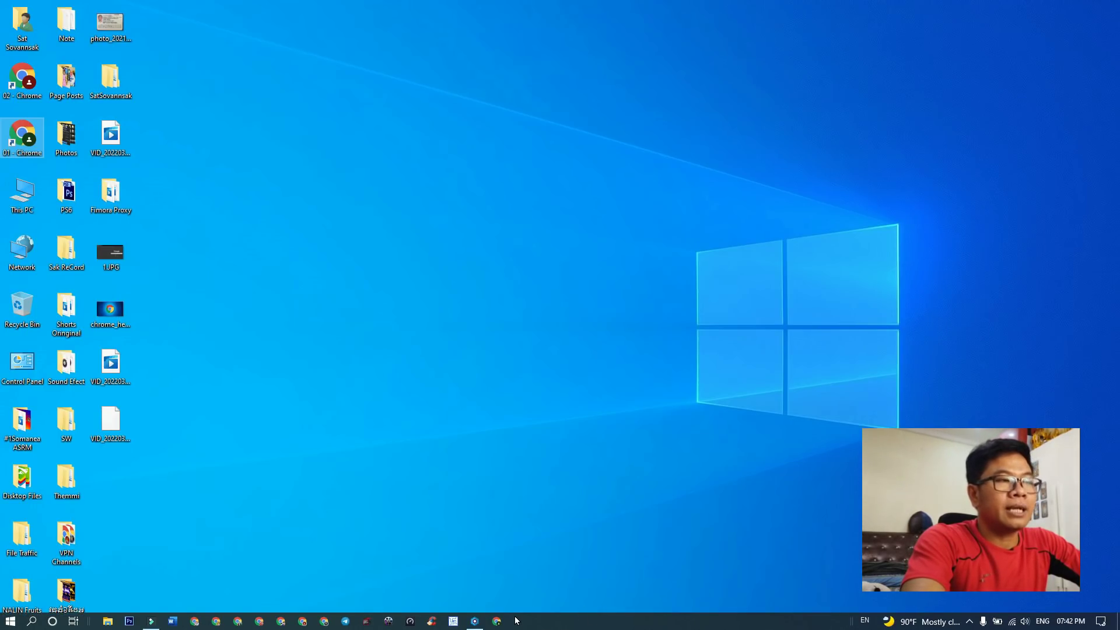
right_click(29, 74)
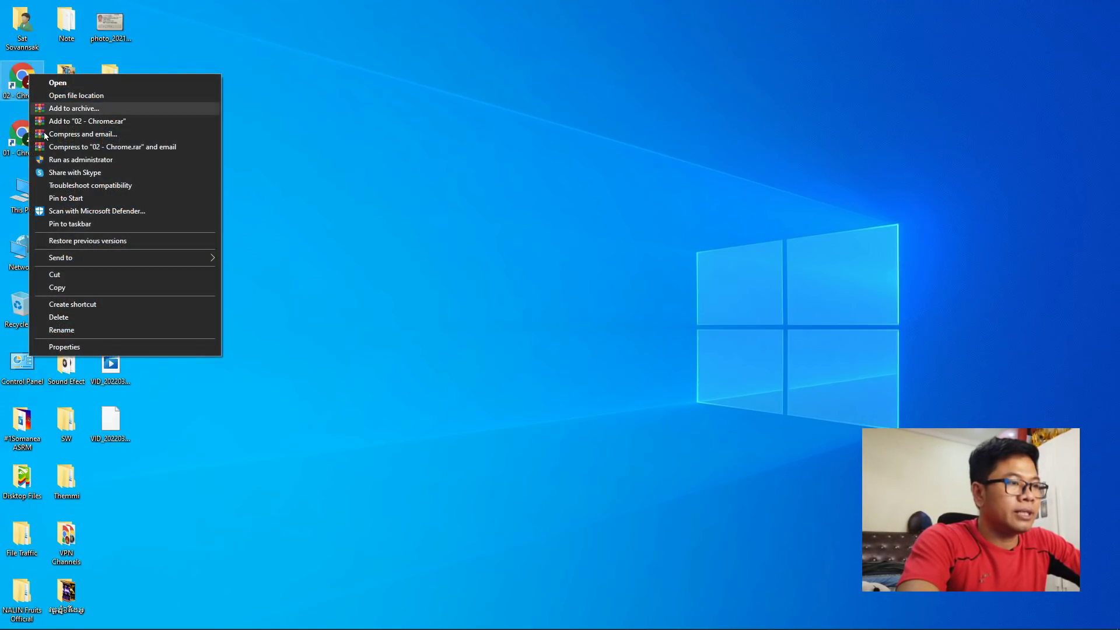
click(86, 224)
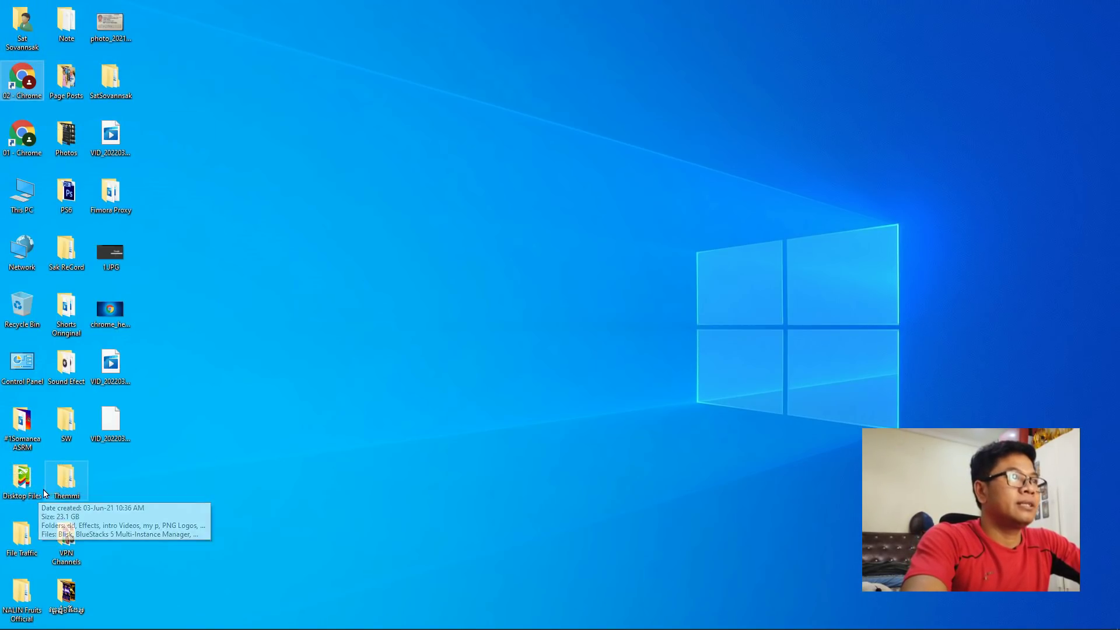
mouse_move(583, 628)
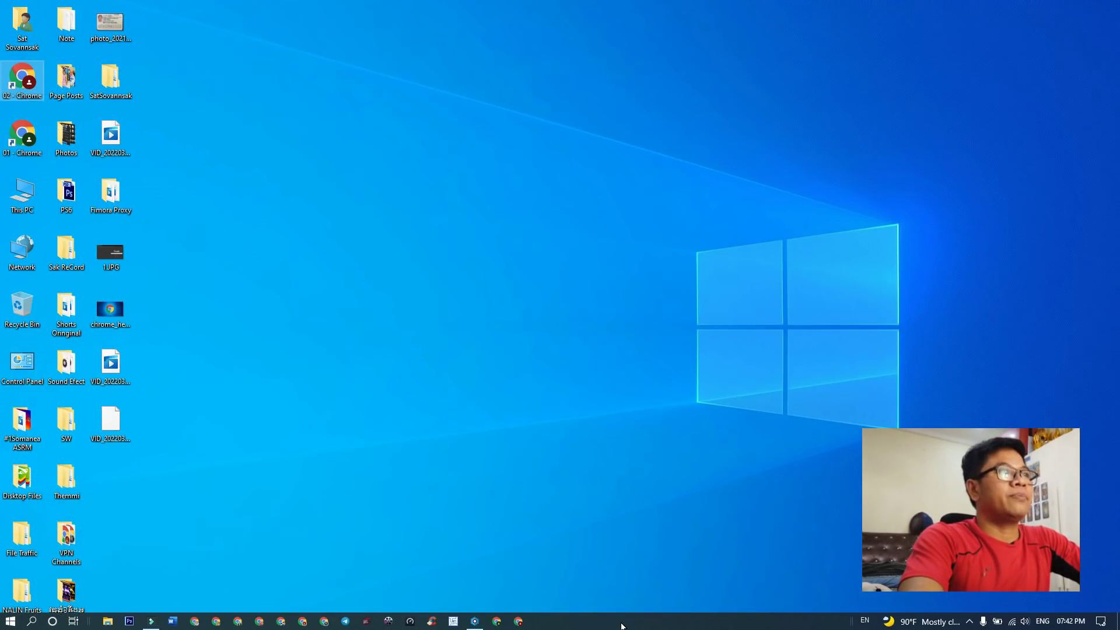
Open the 01 Chrome profile, find YouTube with a Google search, and bookmark its home page
click(496, 621)
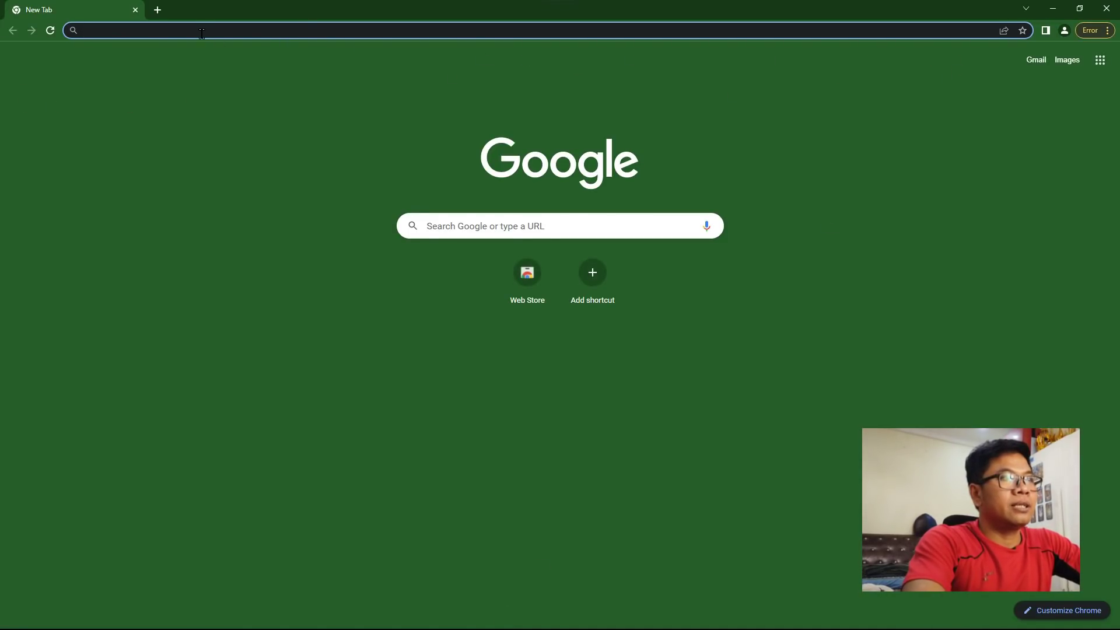
text(y)
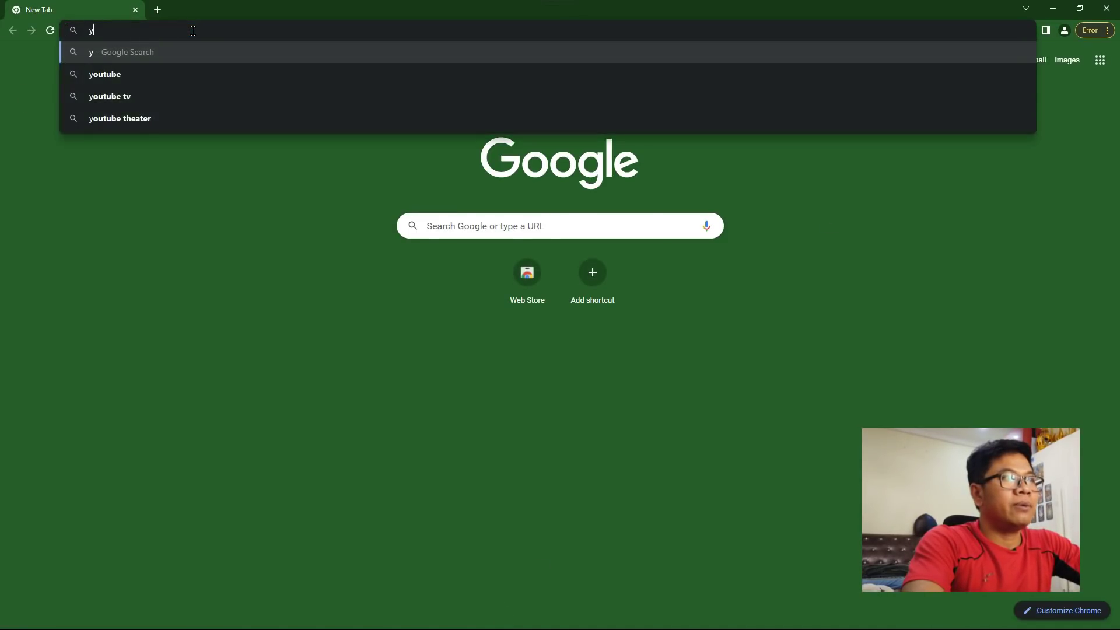
click(138, 75)
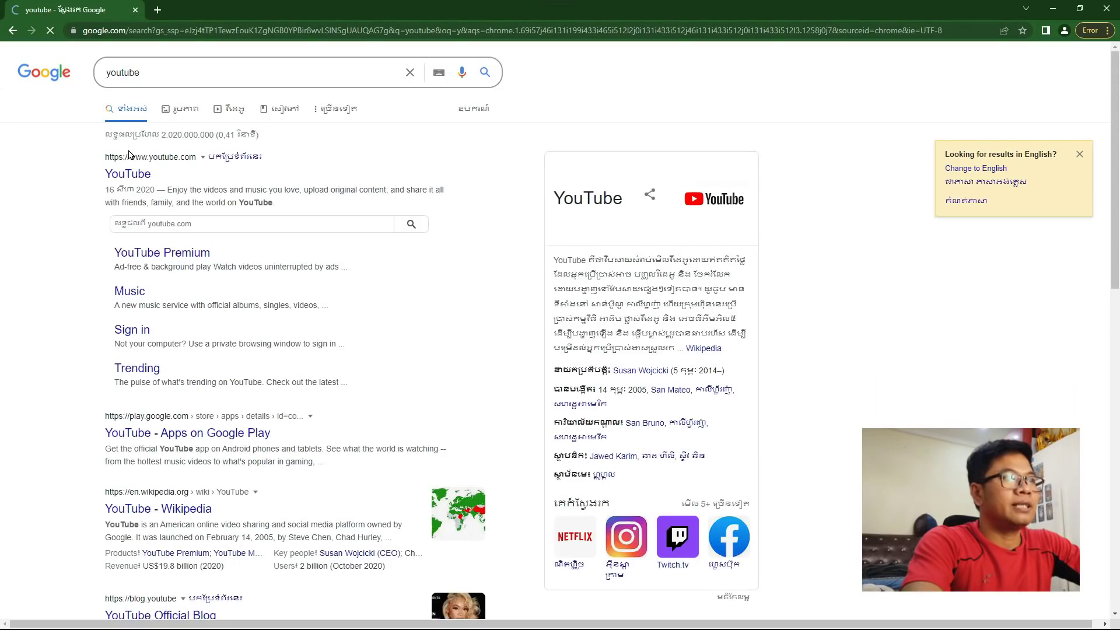
click(119, 175)
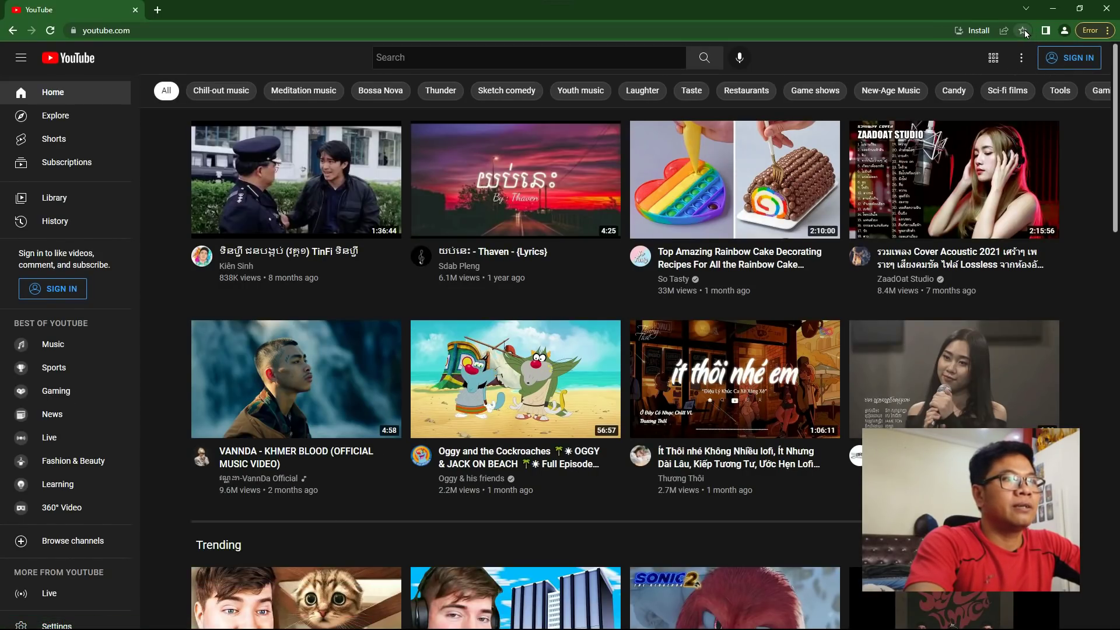
click(1022, 31)
click(940, 140)
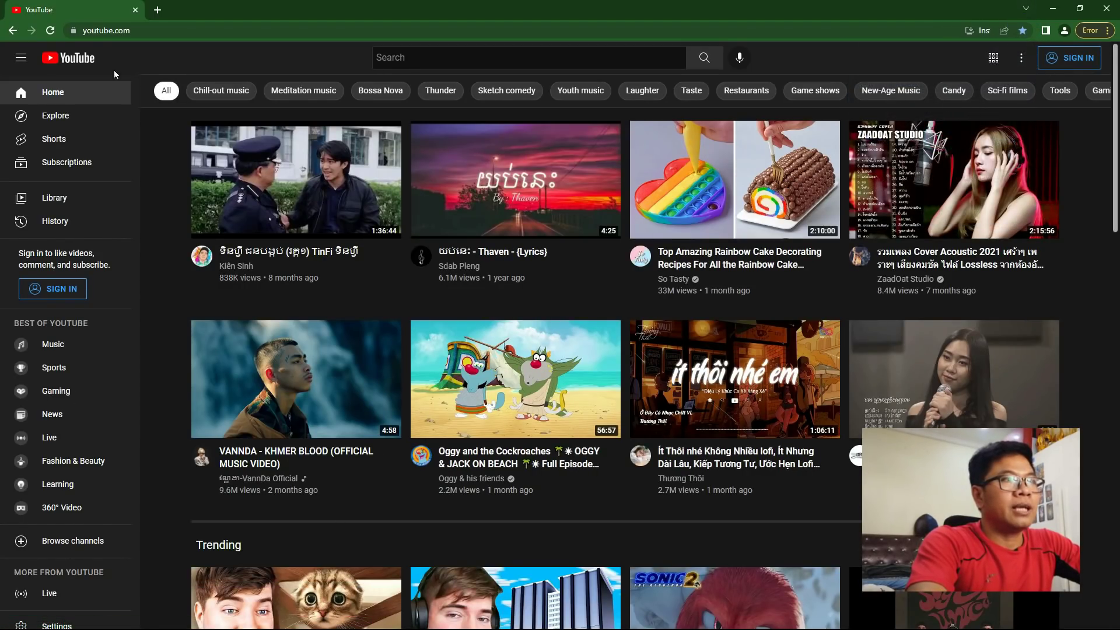
Return to the new tab page, test the YouTube bookmark, and go back to the new tab page
click(12, 31)
click(12, 31)
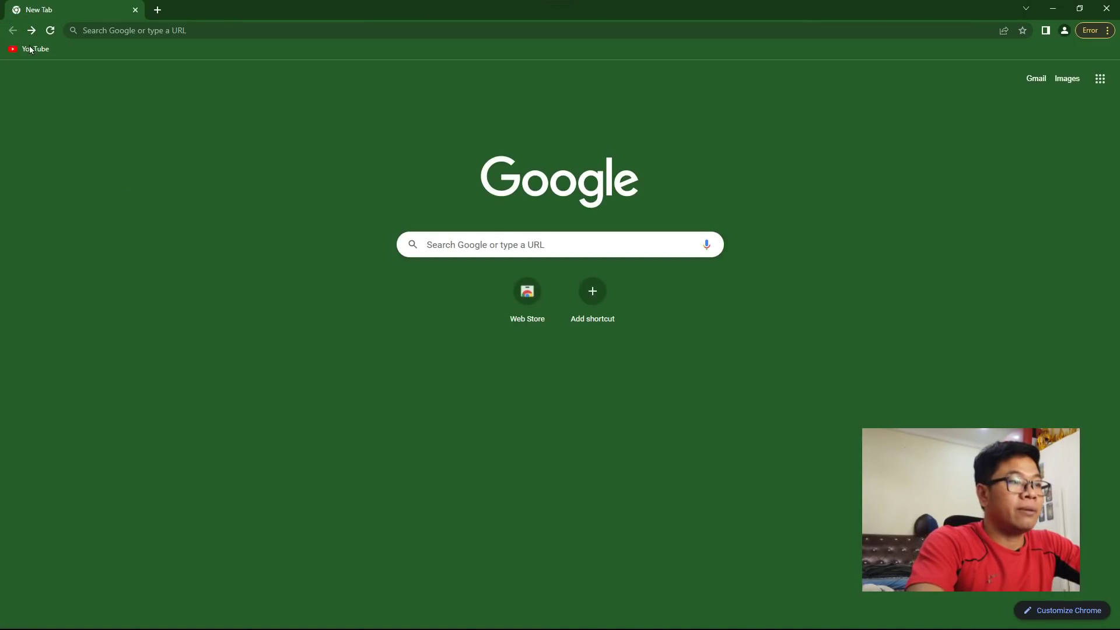
click(30, 54)
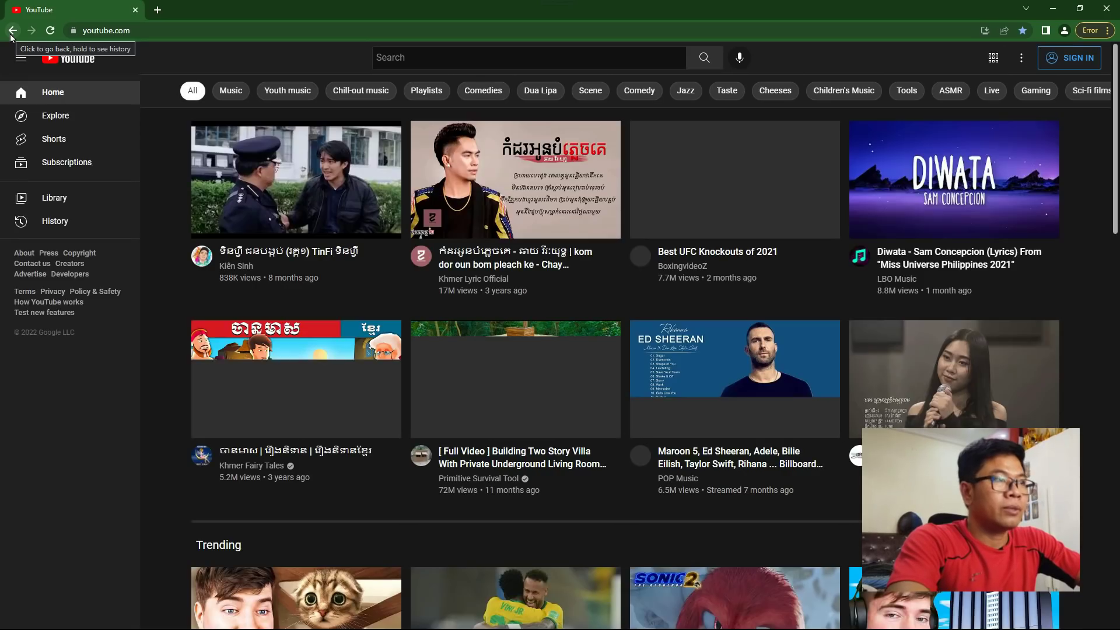
click(10, 33)
click(12, 32)
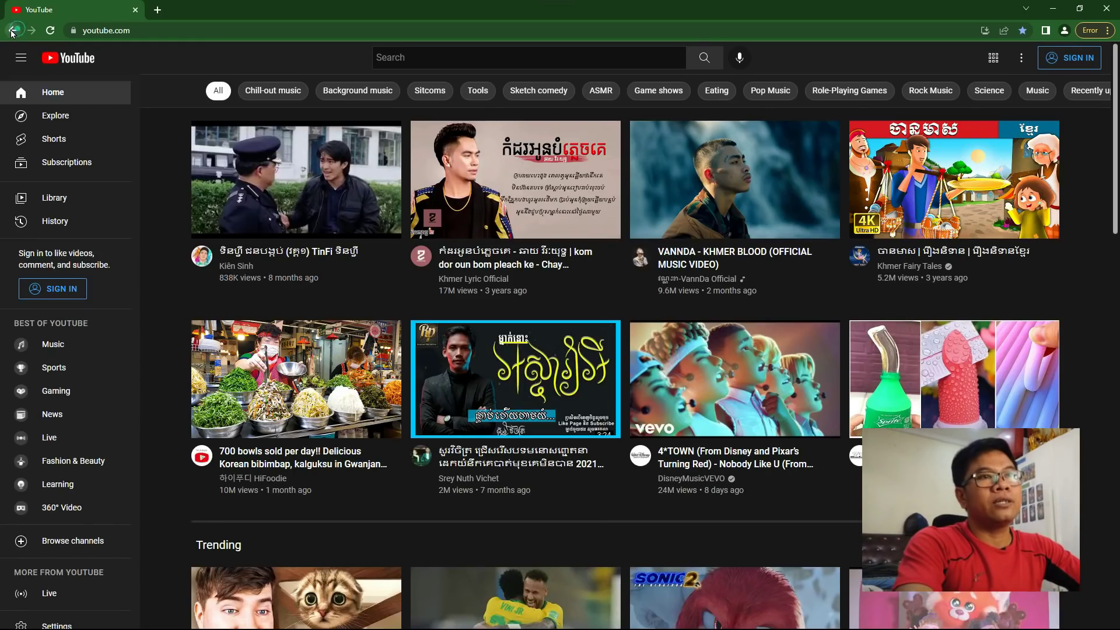
click(13, 31)
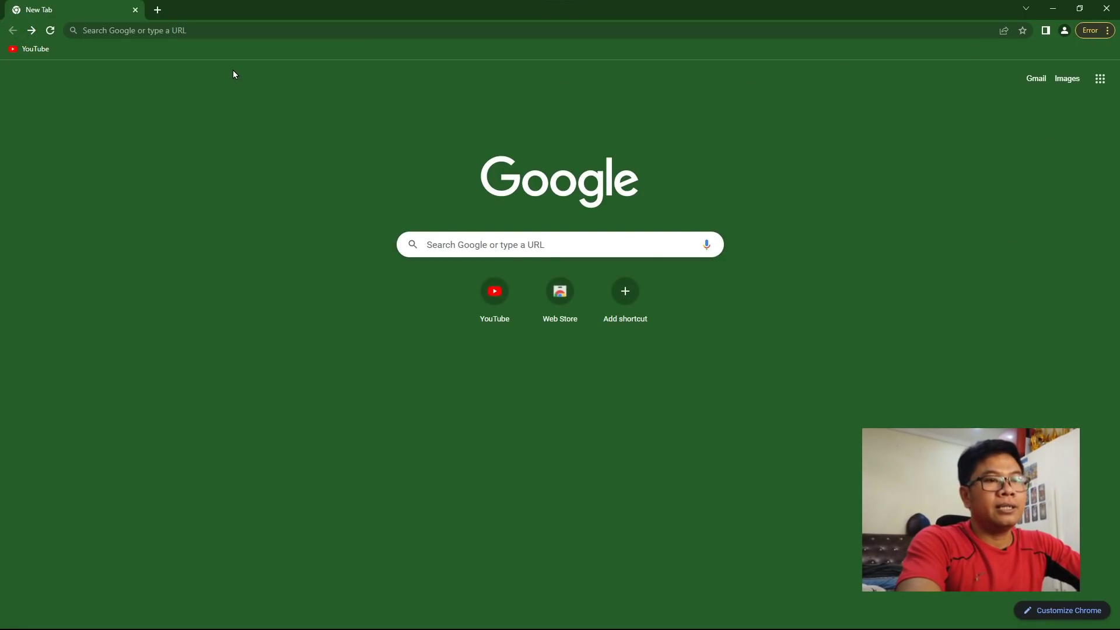
View the 01 profile's full browsing history and close its browser window
click(1106, 29)
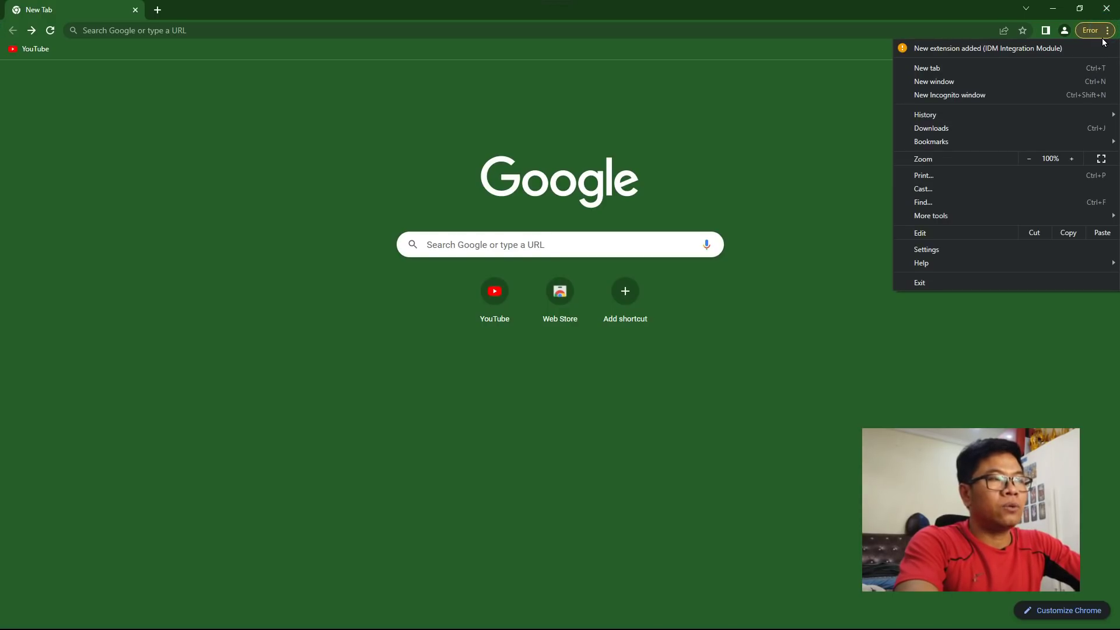
mouse_move(934, 121)
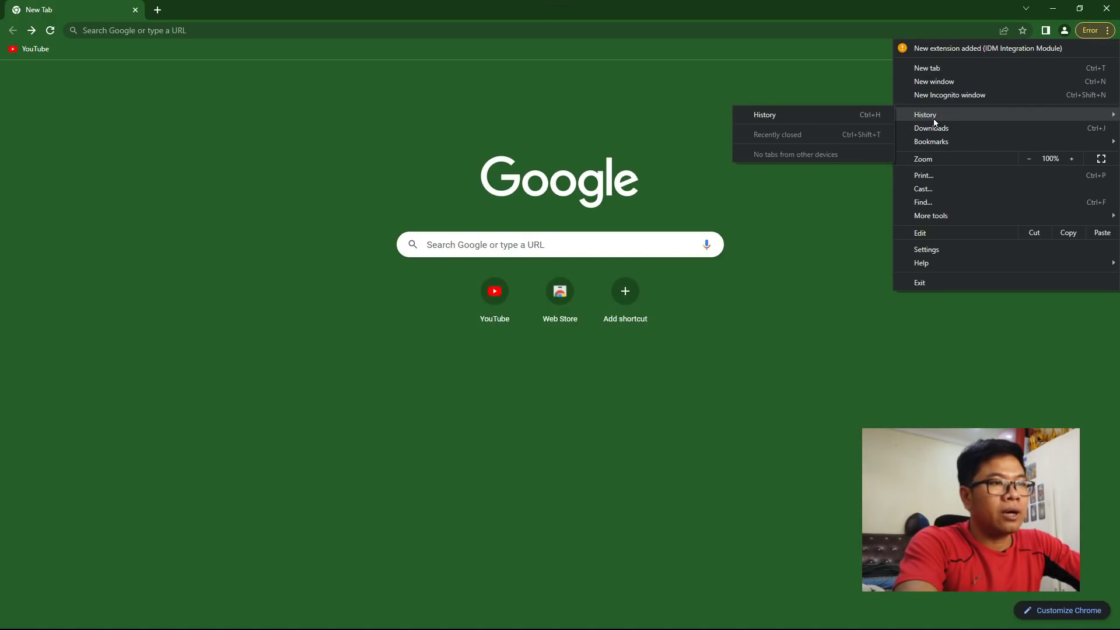
click(799, 110)
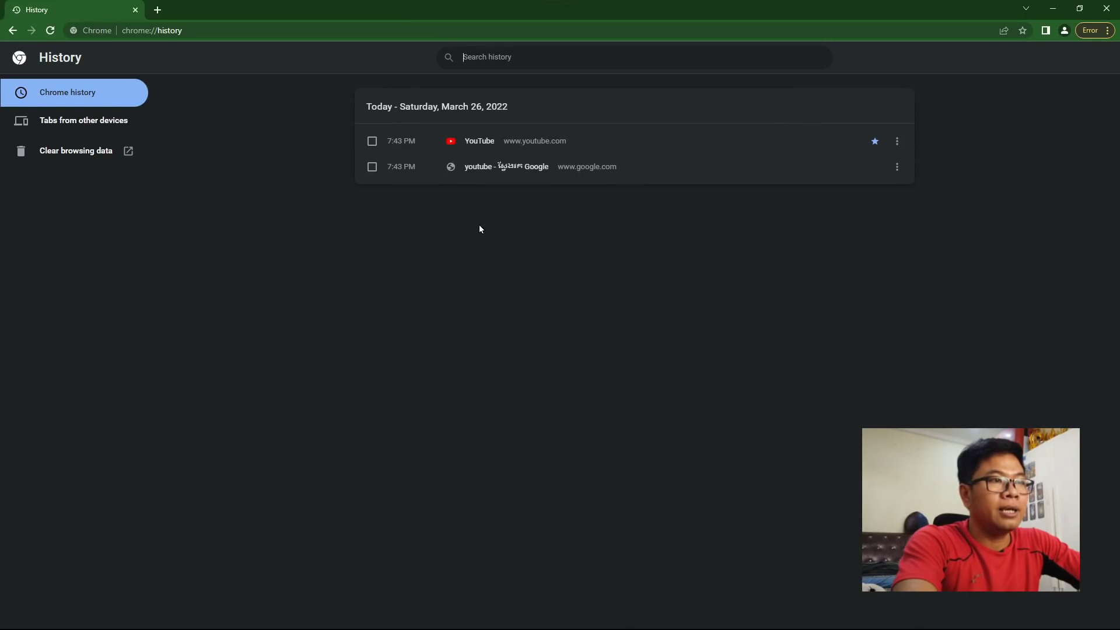
click(1107, 9)
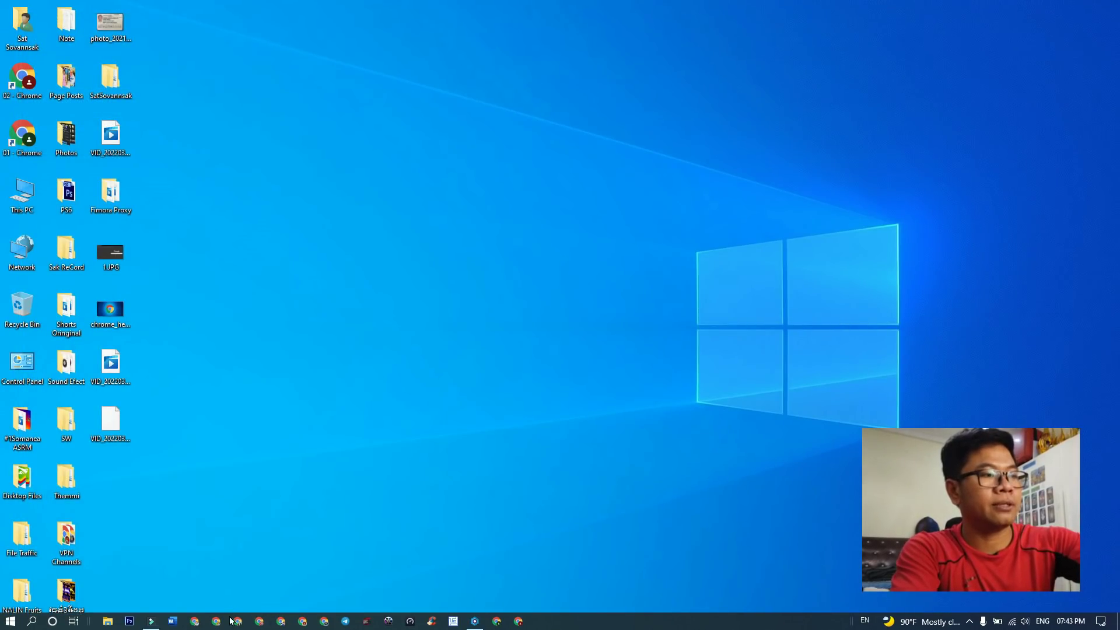
Open YouTube from the bookmark in the Cityscapes profile and examine that profile's full browsing history
click(259, 621)
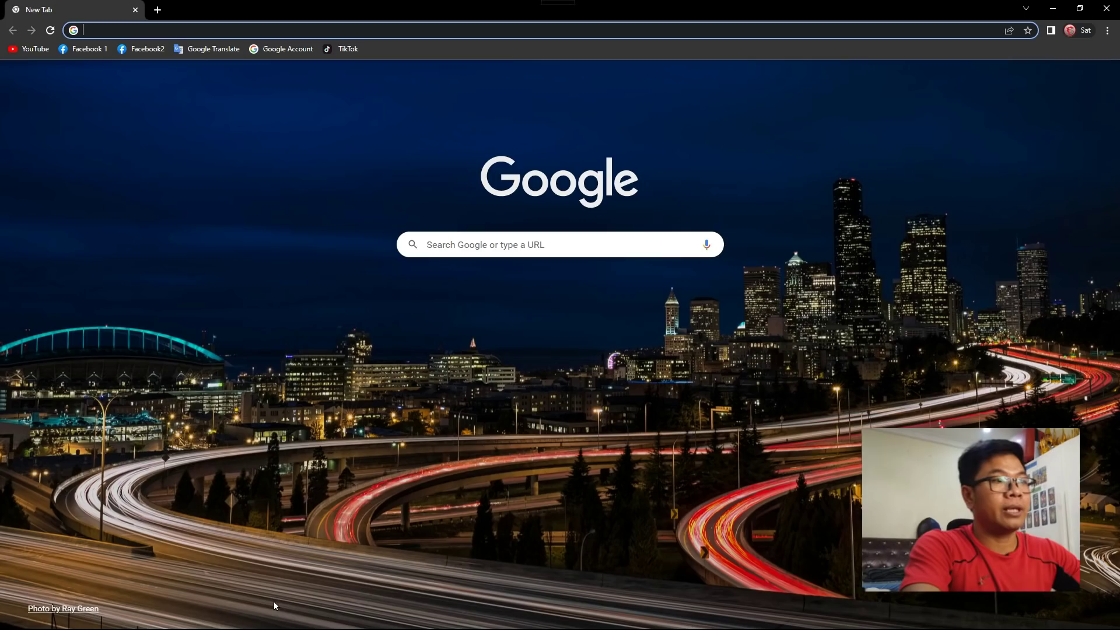
click(41, 49)
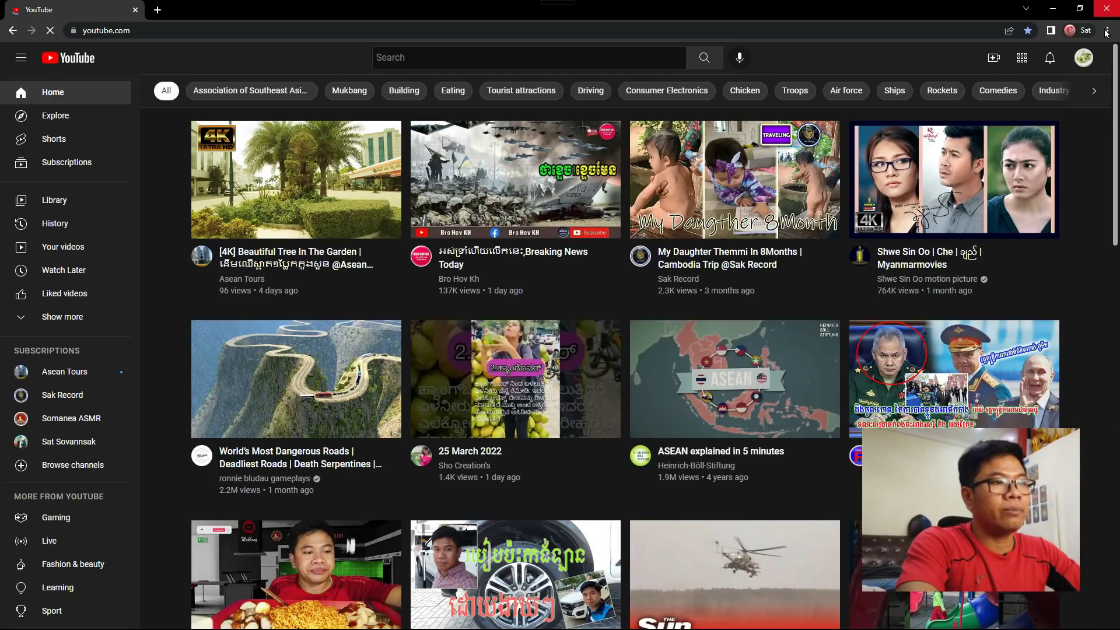
click(1106, 32)
click(1053, 94)
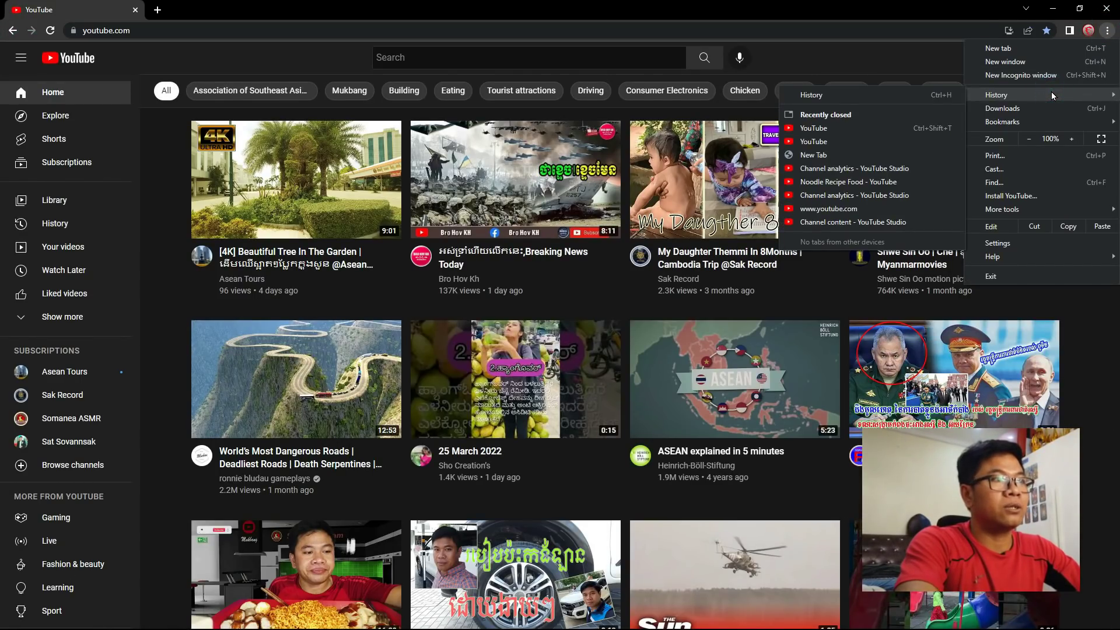
click(853, 95)
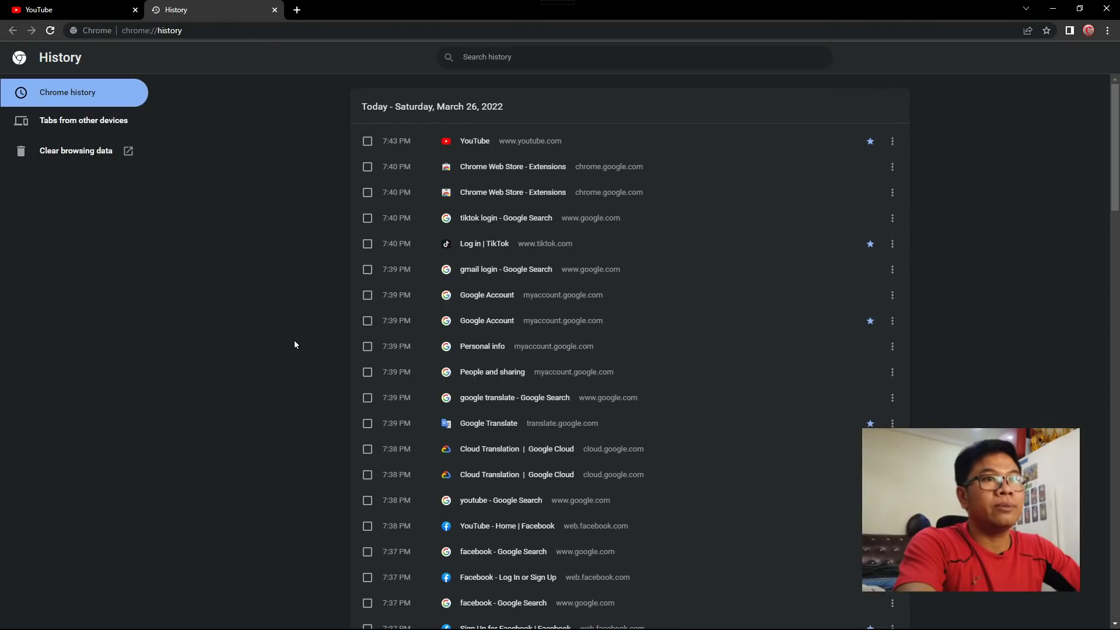
scroll(507, 329, down, 8)
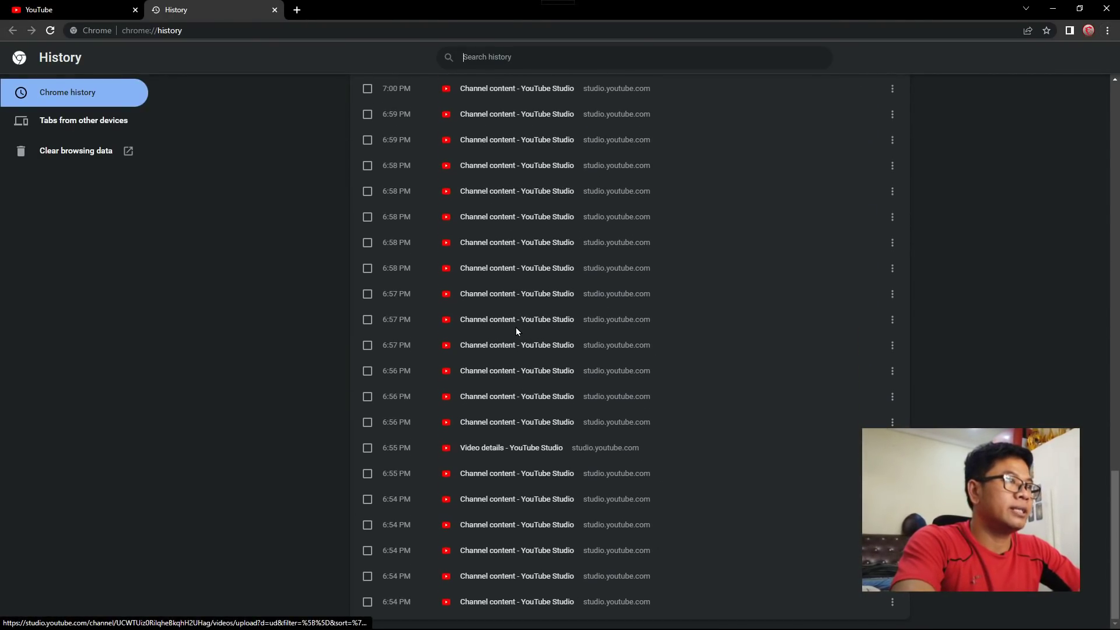
scroll(515, 332, up, 8)
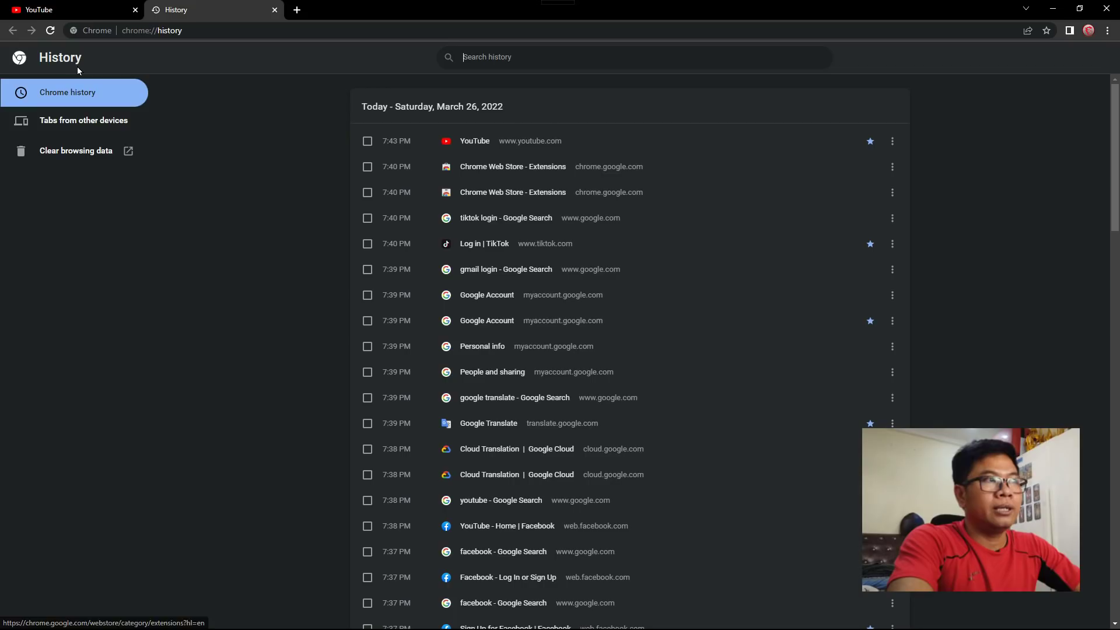
Add hosted app data, site settings, autofill form data, and passwords and other sign-in data to the advanced Clear browsing data selection
click(82, 151)
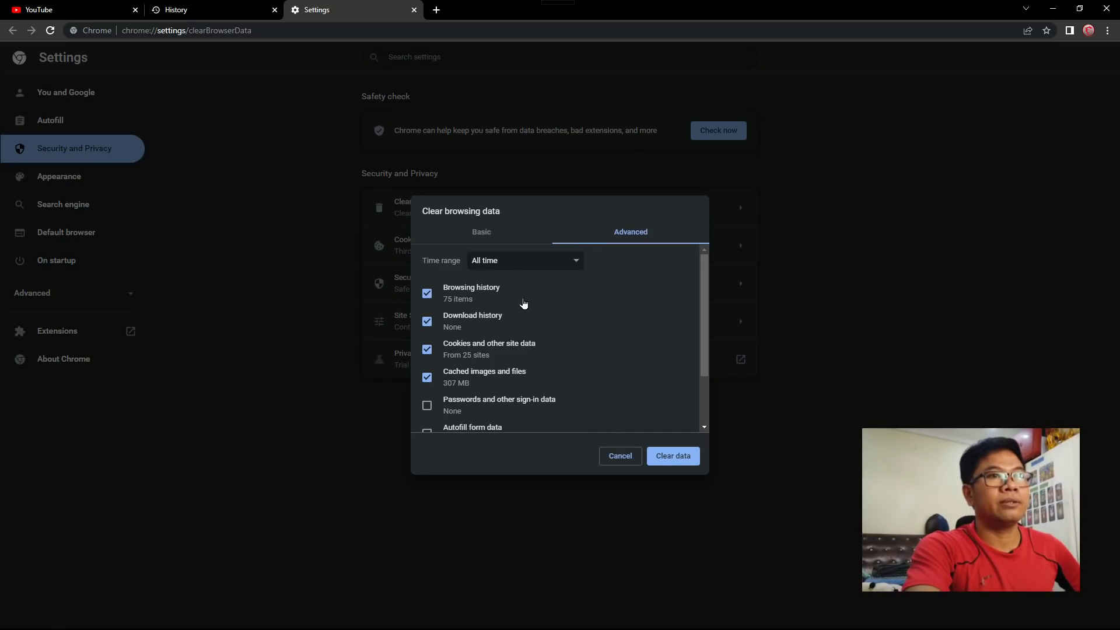
scroll(503, 325, down, 2)
scroll(533, 295, up, 2)
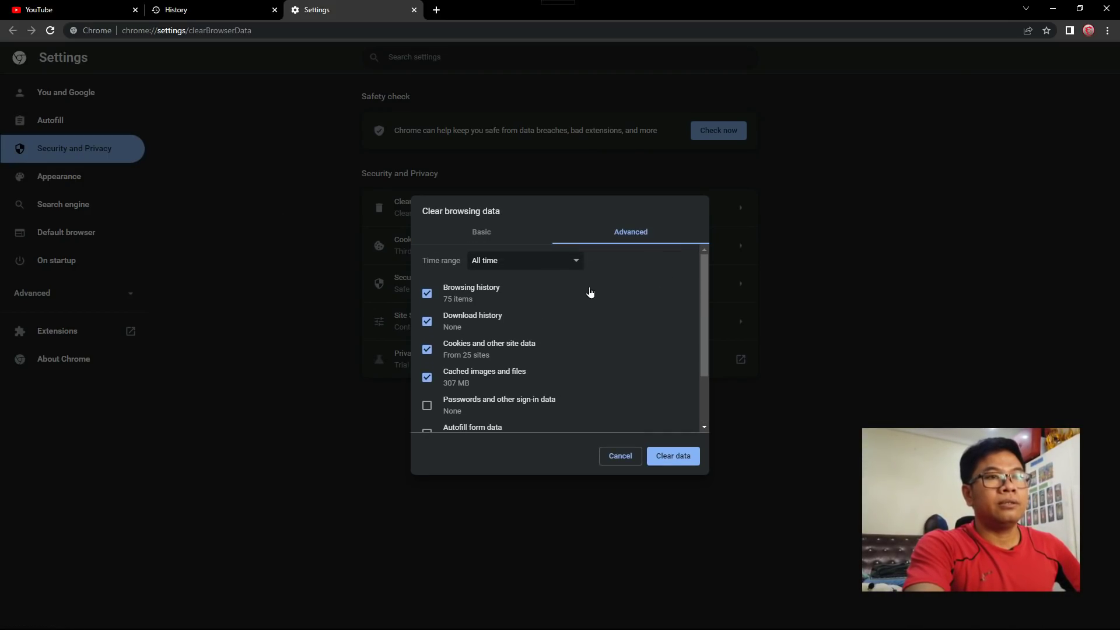
scroll(508, 349, down, 3)
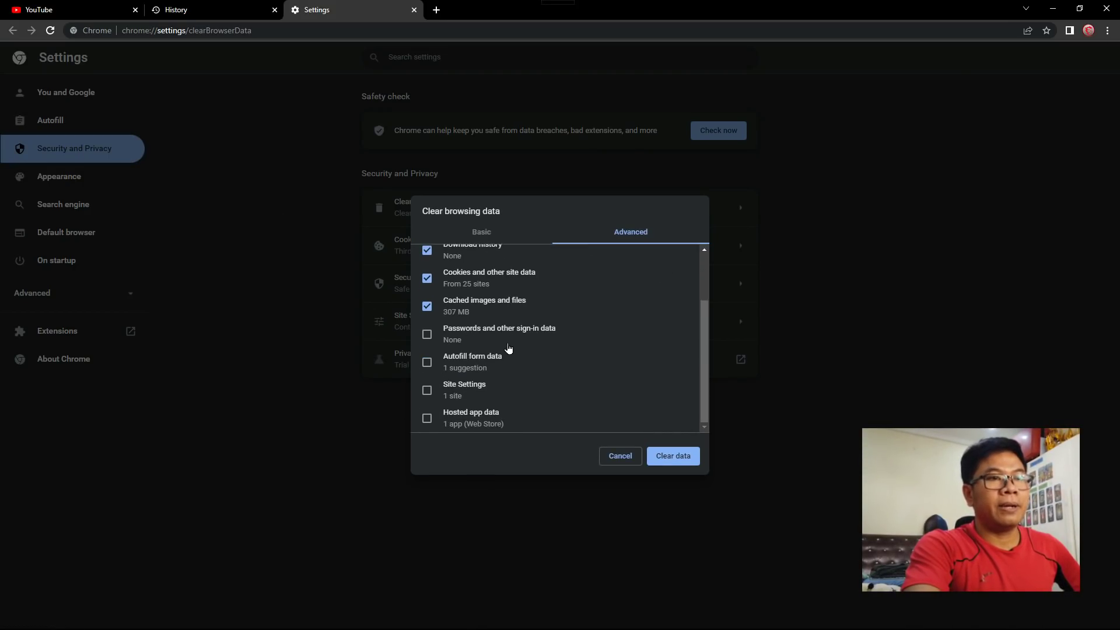
click(425, 419)
click(426, 391)
click(427, 361)
click(429, 335)
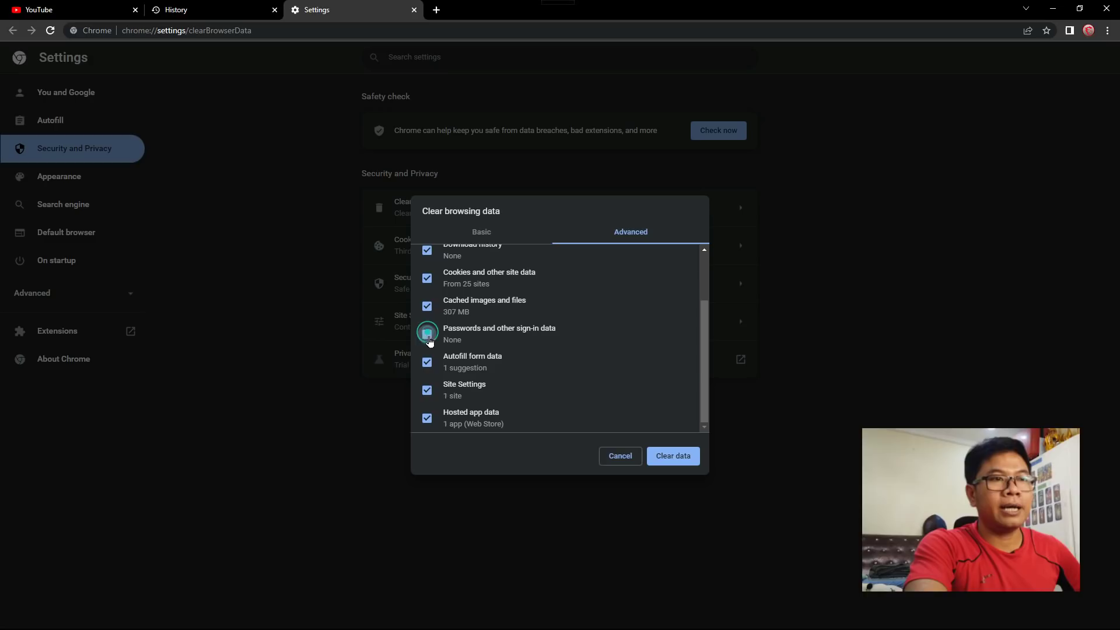
Review the selected data types, clear the browsing data for all time, and close the browser window
scroll(661, 399, up, 3)
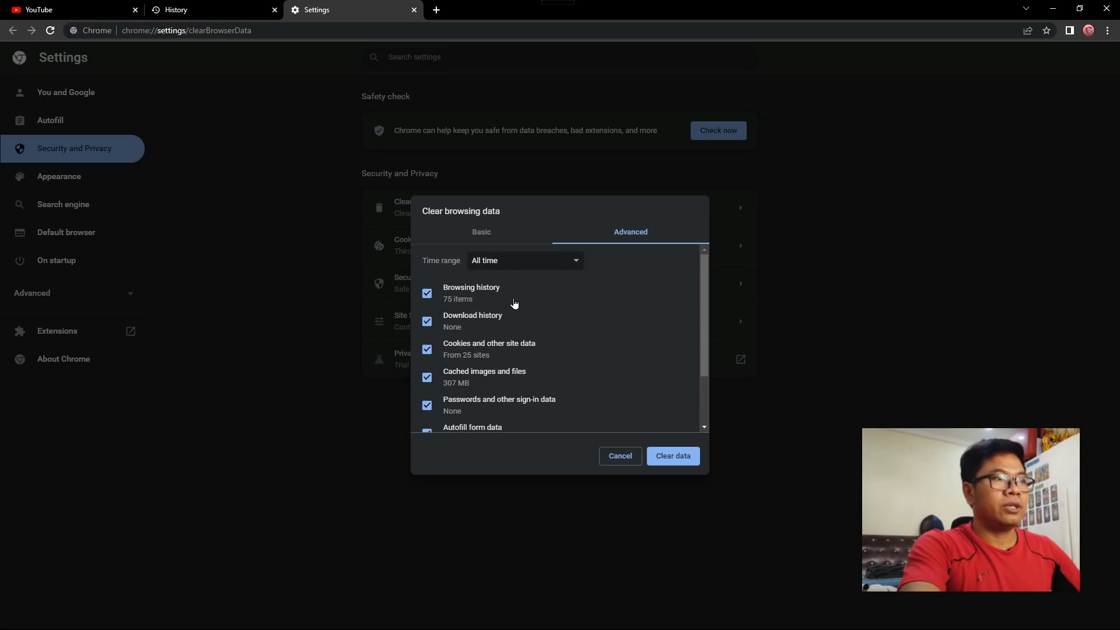
scroll(514, 303, down, 3)
scroll(514, 303, up, 3)
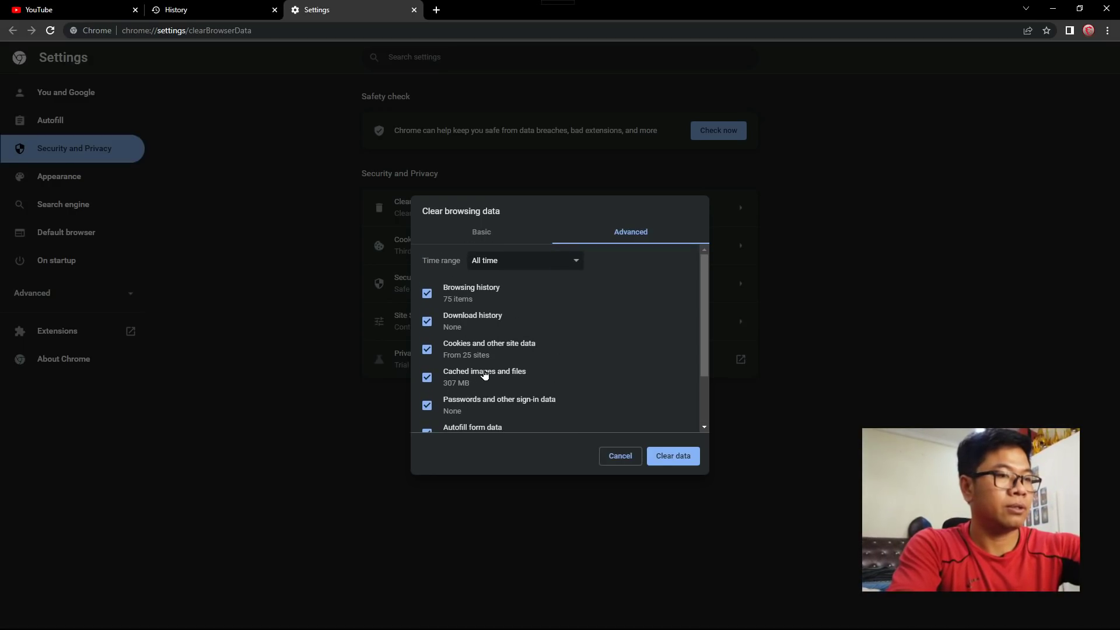
scroll(527, 359, down, 3)
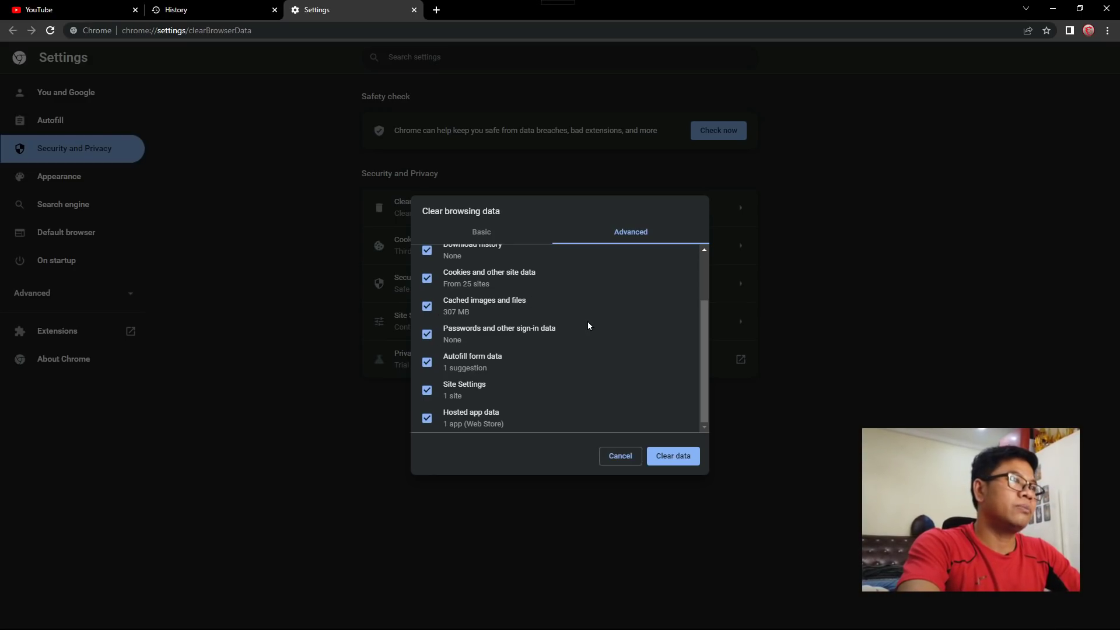
scroll(610, 328, up, 3)
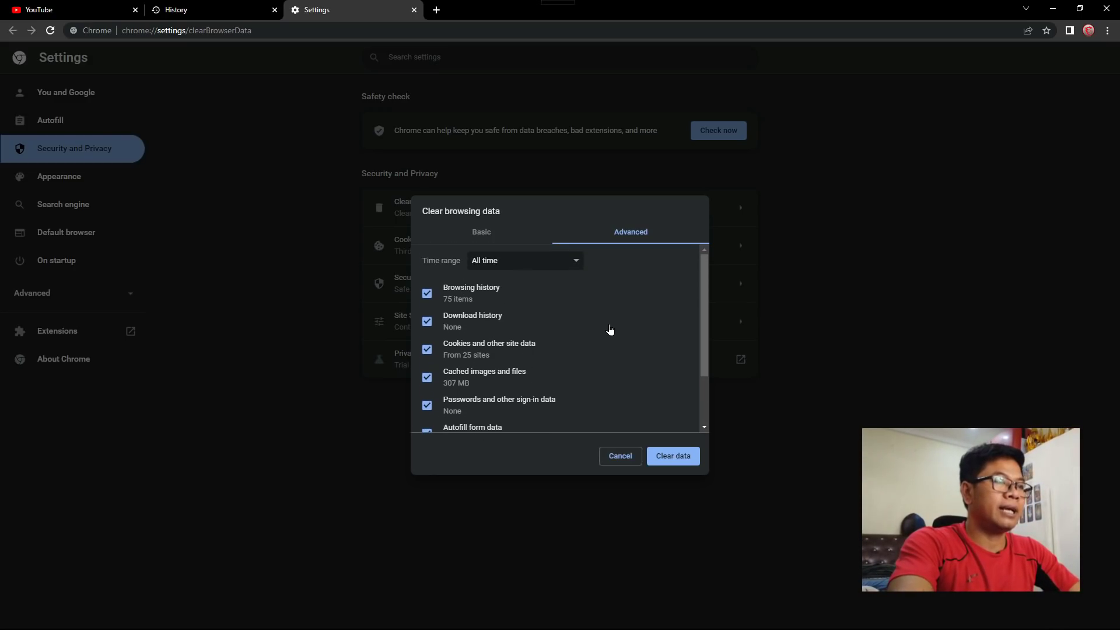
scroll(634, 280, down, 3)
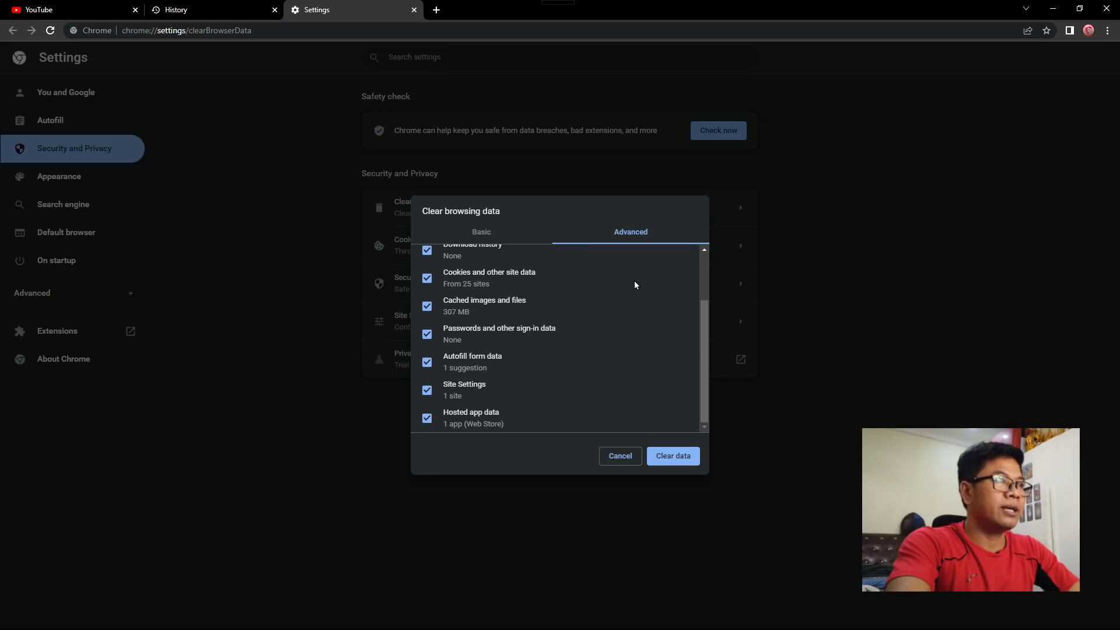
click(671, 456)
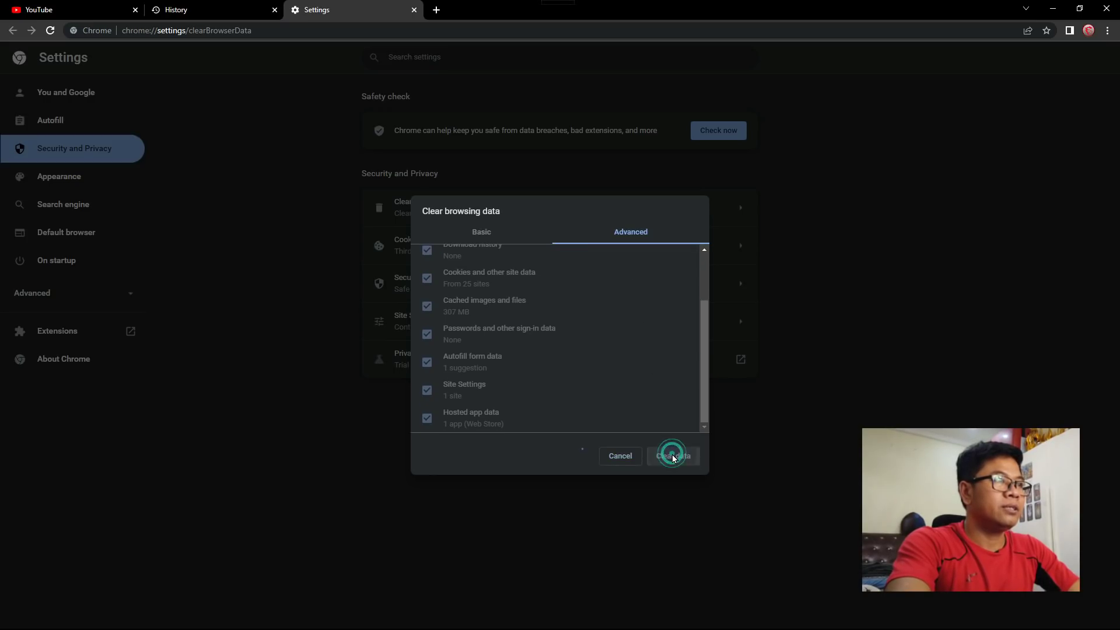
click(1106, 9)
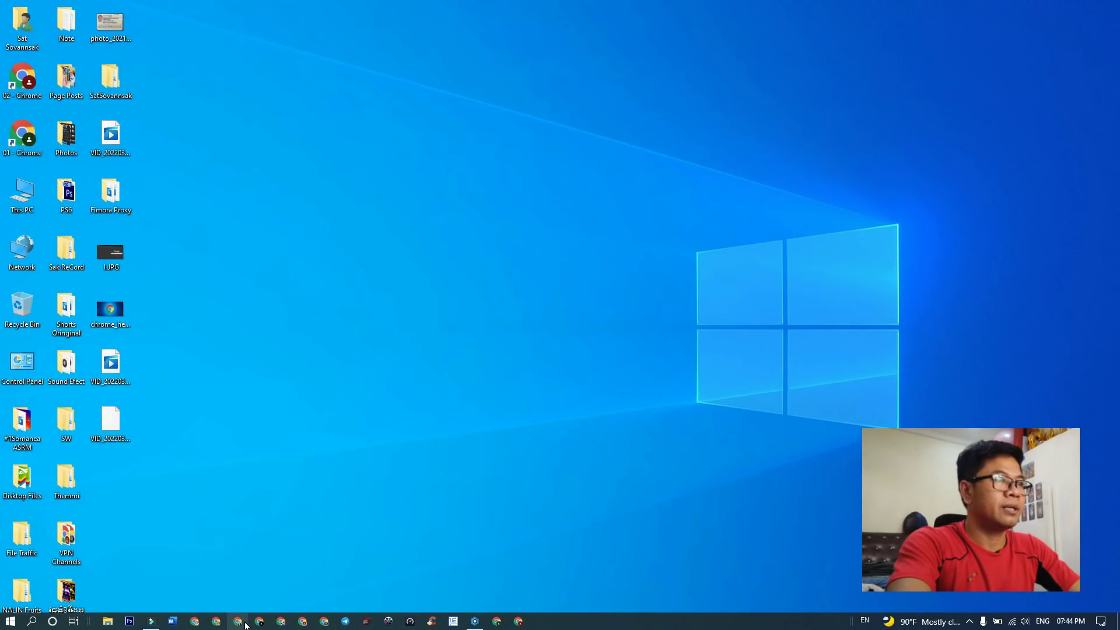
Reopen the Cityscapes profile, check the YouTube sign-in state through its bookmark, and return to the desktop
click(258, 622)
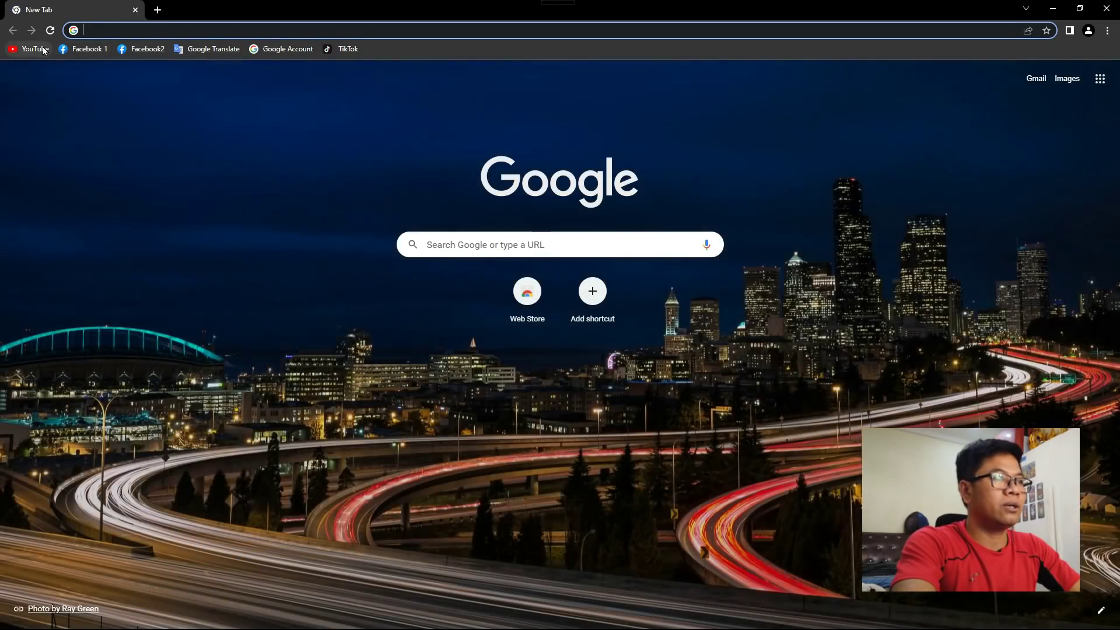
click(28, 49)
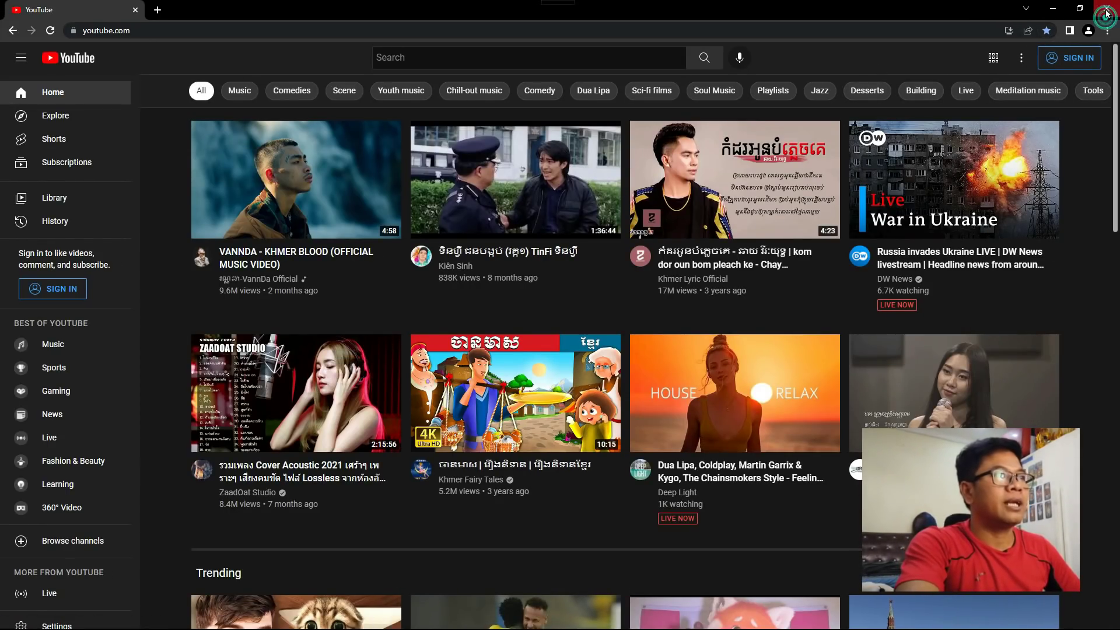
key(super+d)
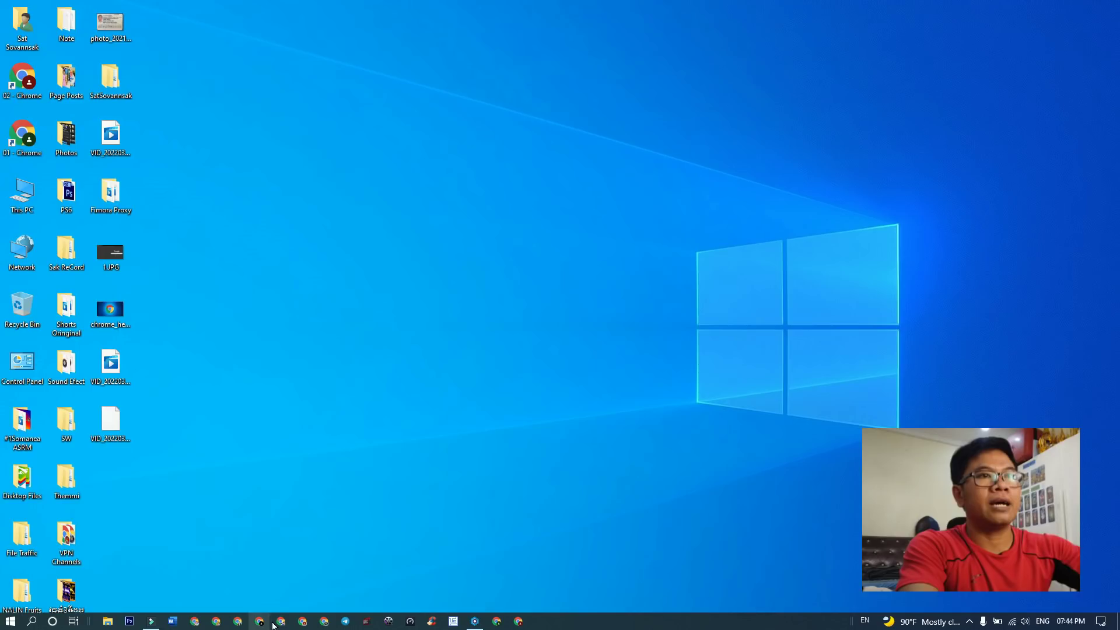
Open the signed-in Chrome profile with the magenta theme and bring up Clear browsing data from its full history page
click(195, 623)
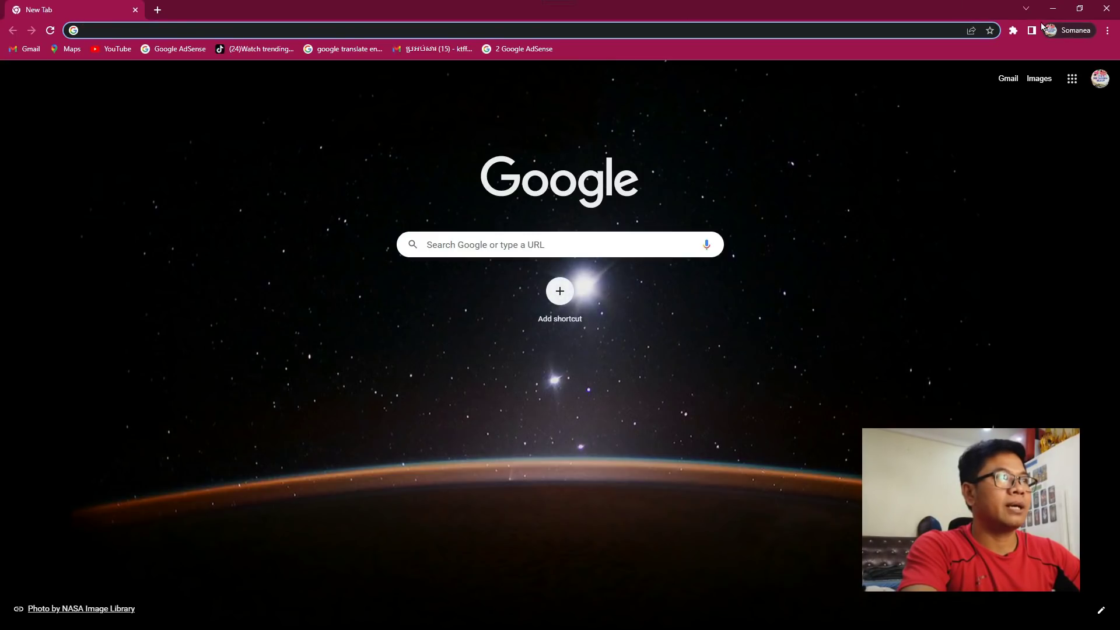
click(1107, 31)
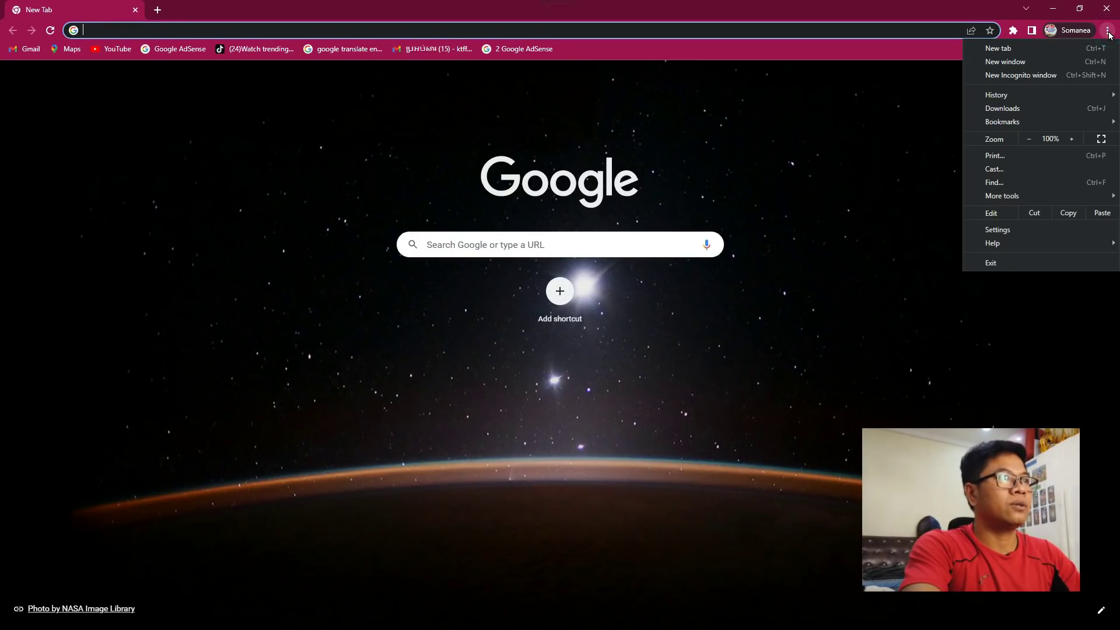
click(1010, 95)
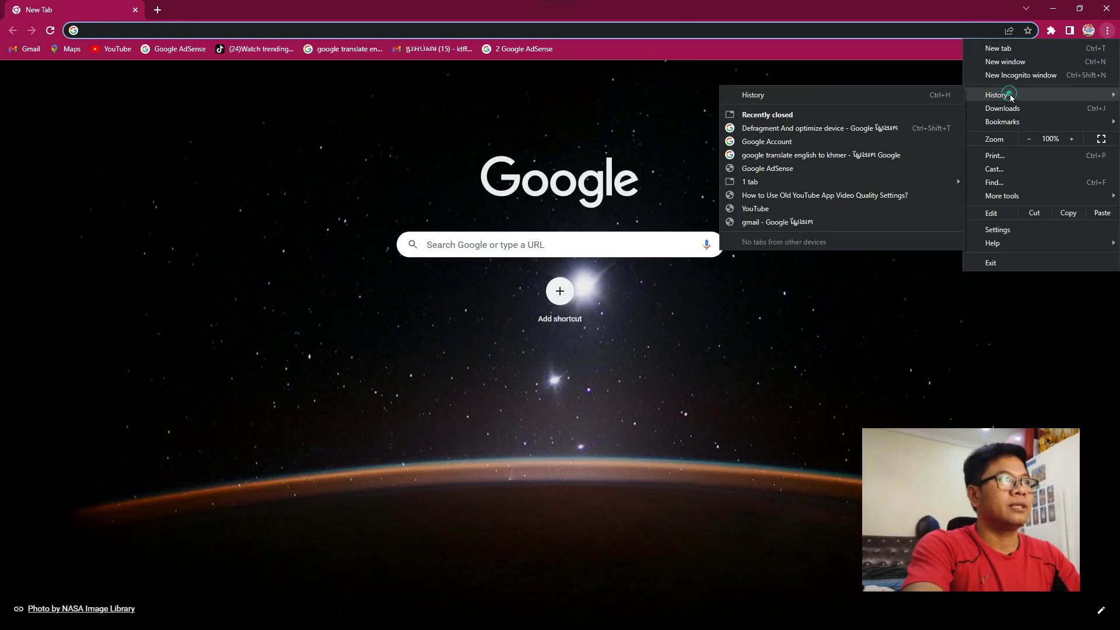
click(808, 95)
click(141, 185)
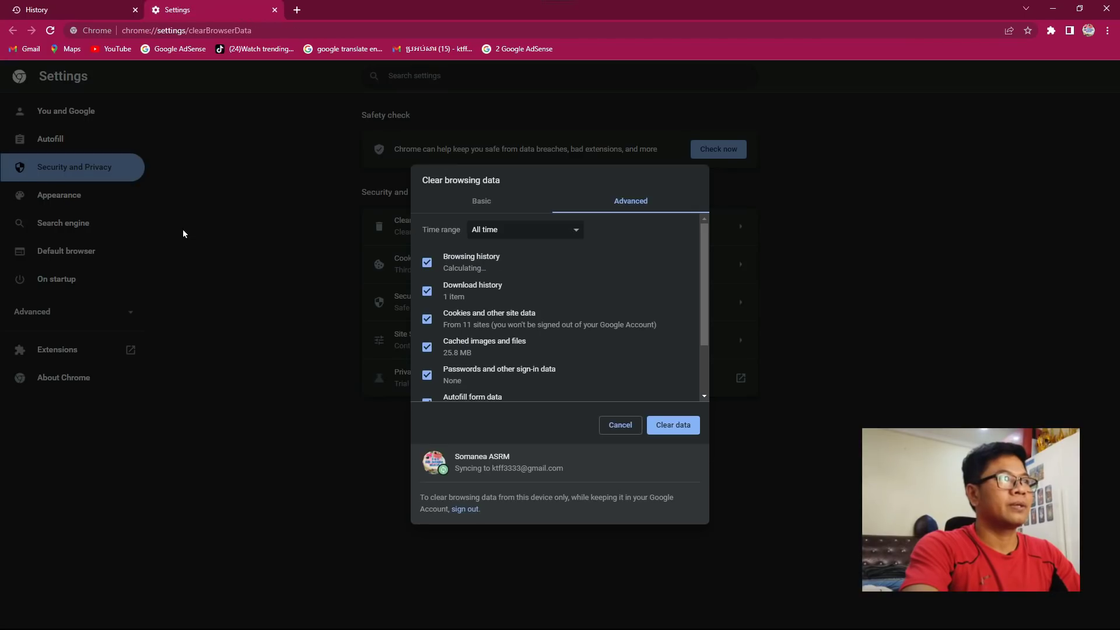
Review the advanced data types, exclude Site Settings, clear the rest for all time, and close the browser window
scroll(633, 274, down, 2)
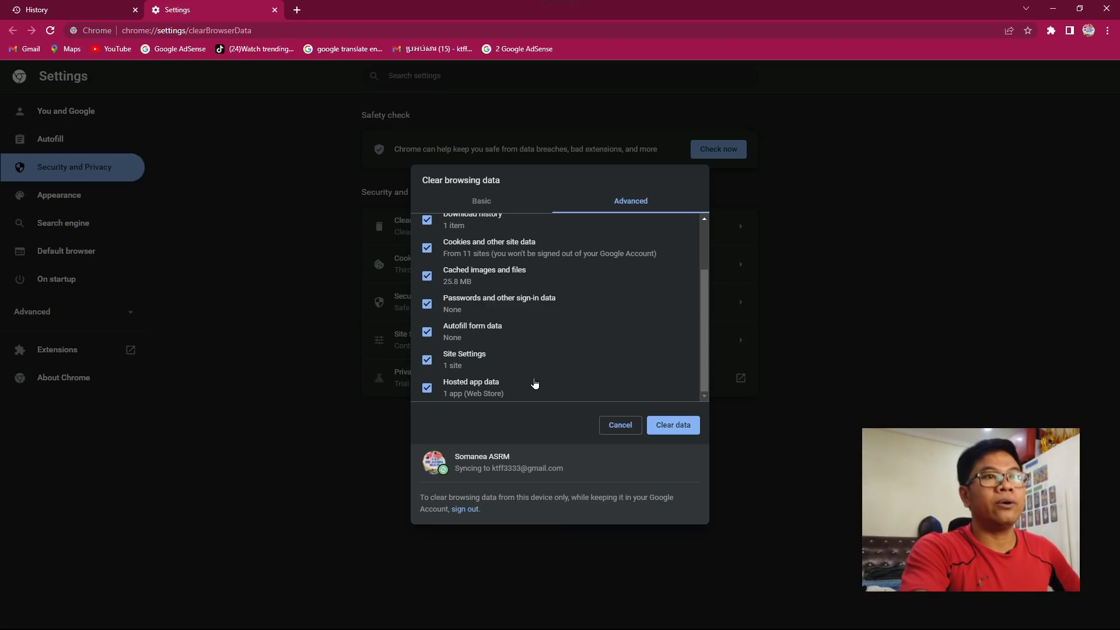
scroll(519, 383, up, 2)
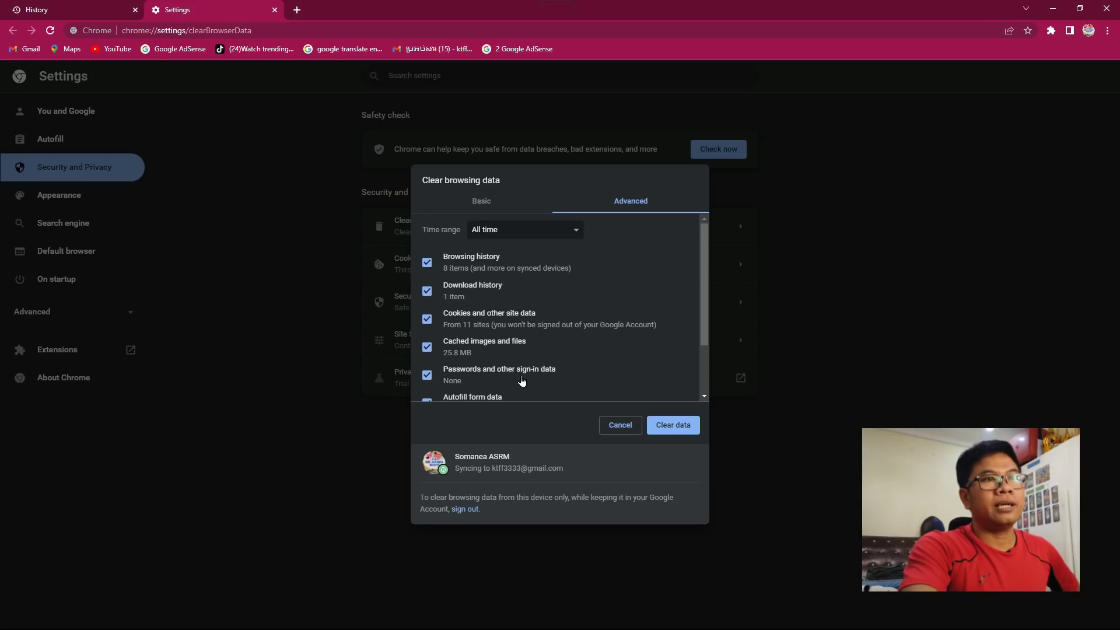
scroll(508, 327, down, 2)
scroll(475, 283, up, 2)
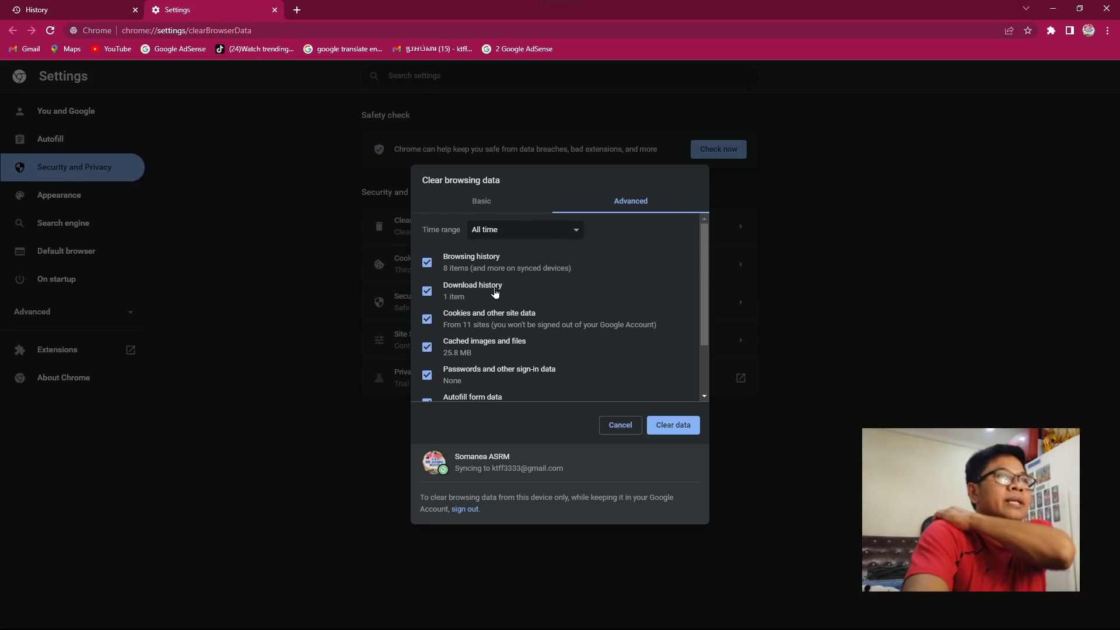
scroll(487, 315, down, 2)
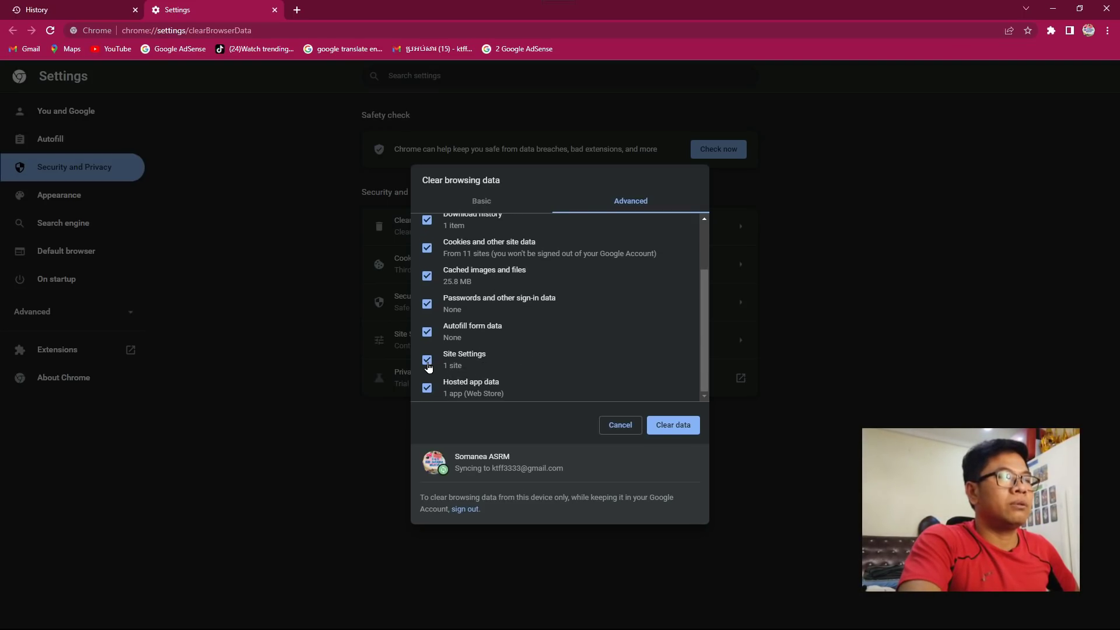
click(427, 360)
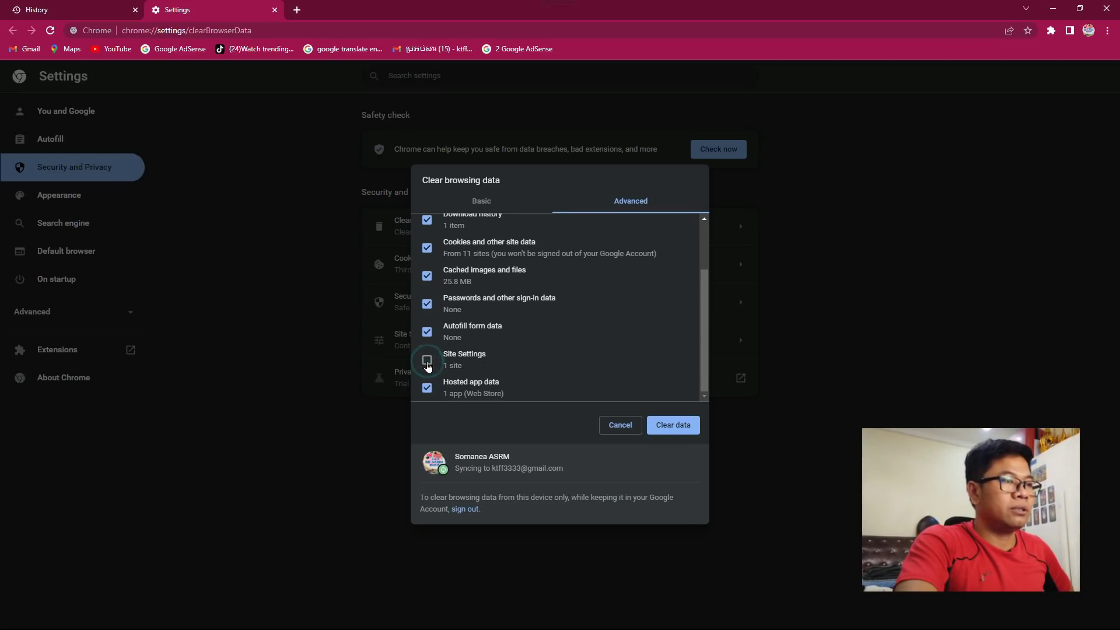
click(669, 429)
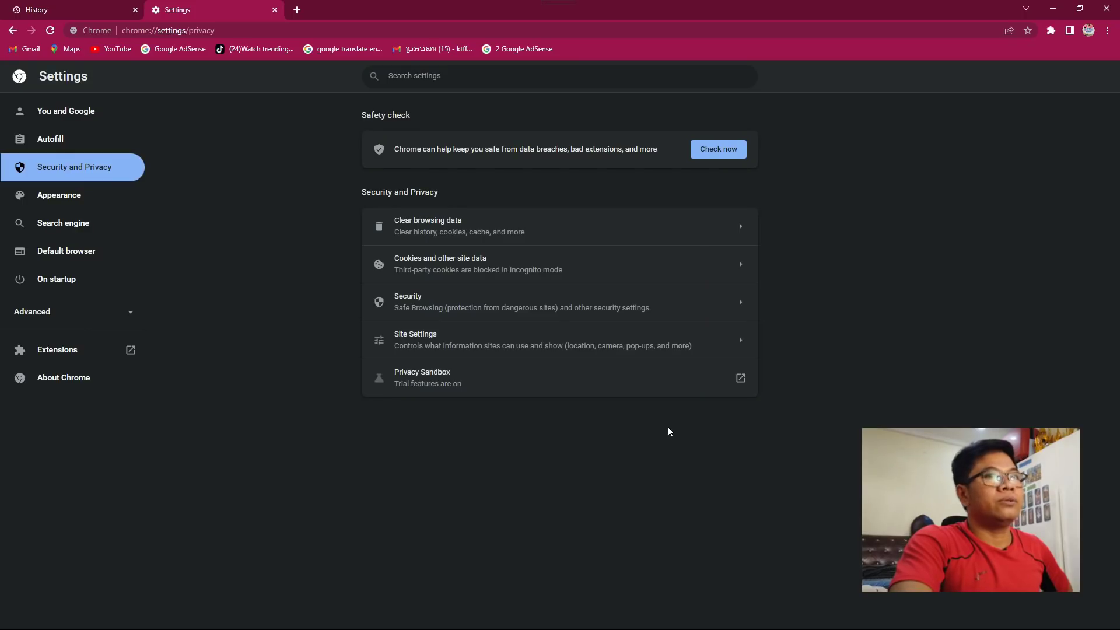
click(1107, 9)
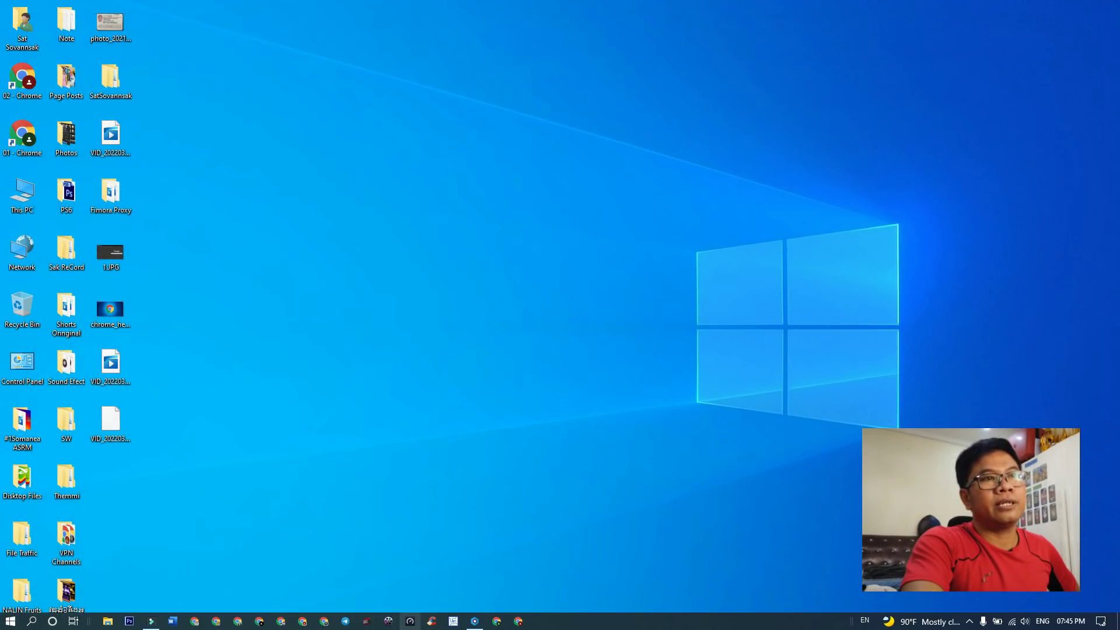
Reopen the magenta-themed profile, check its YouTube sign-in through the bookmark using the first listed channel, and close the window
click(194, 621)
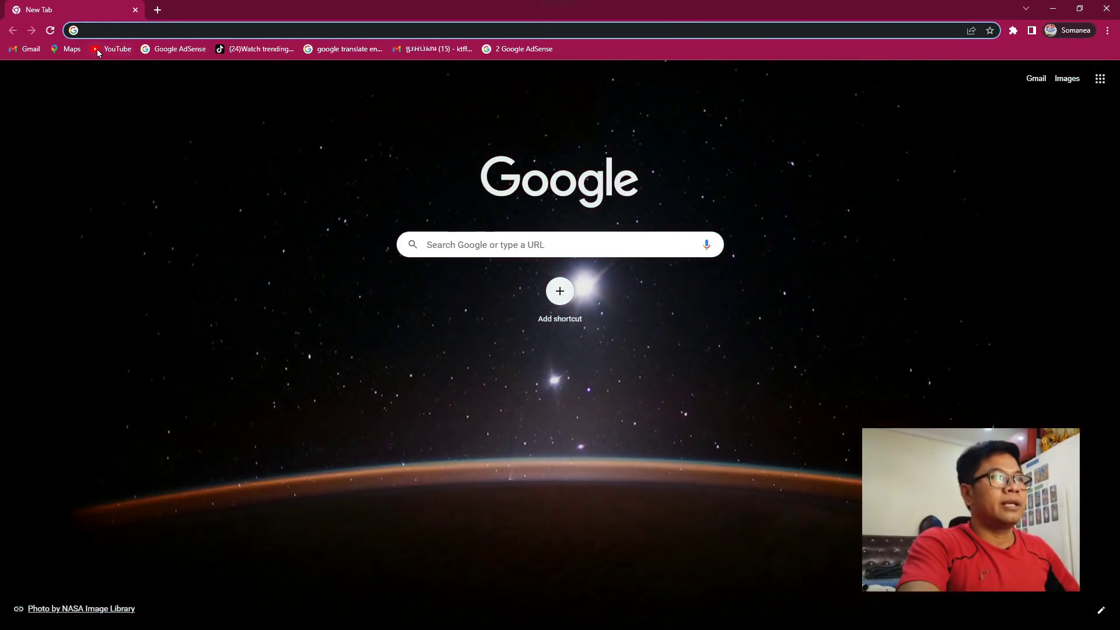
click(114, 49)
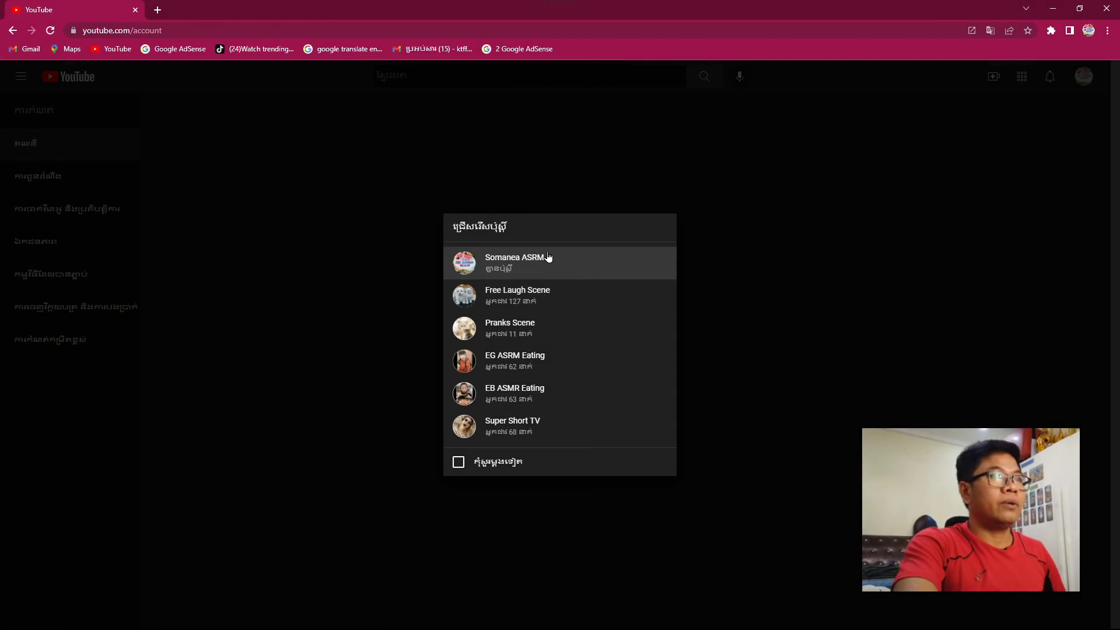
click(530, 262)
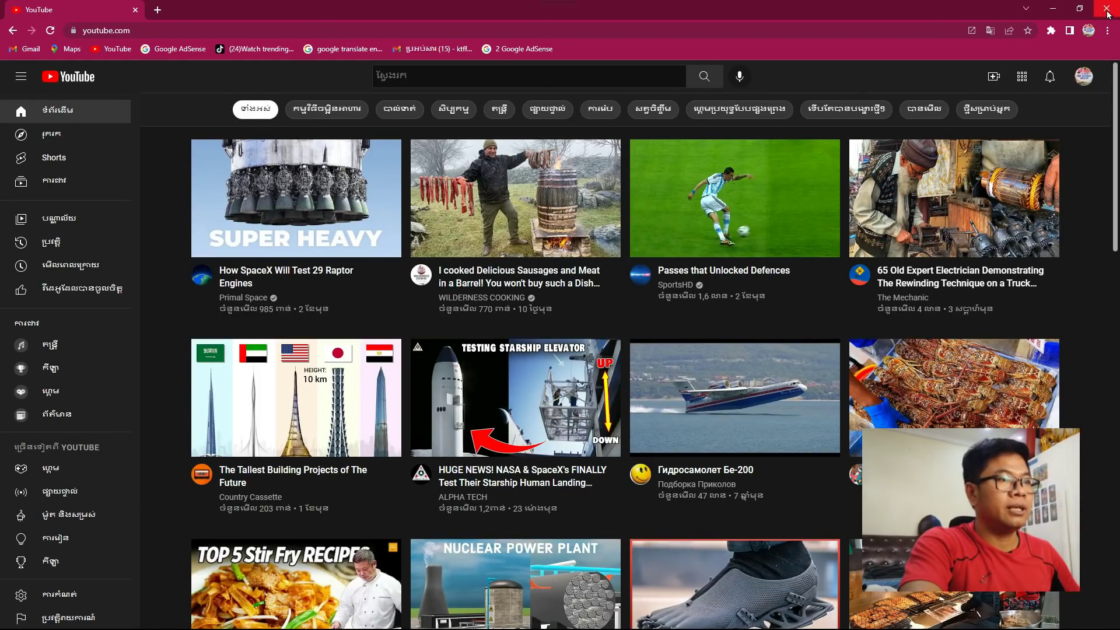
click(1107, 15)
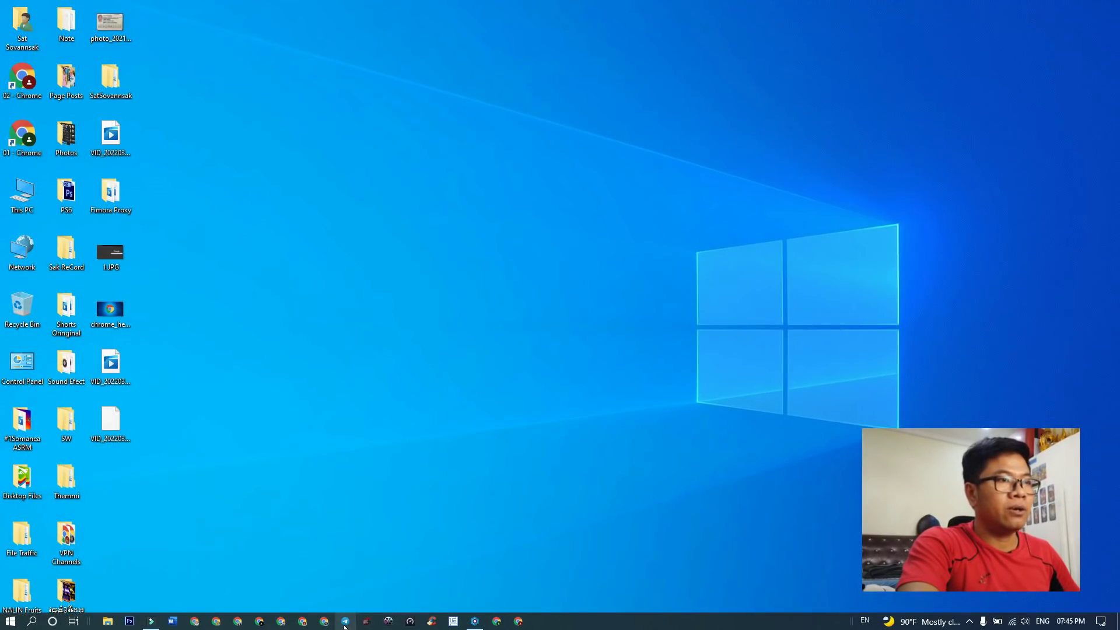
Open the Cityscapes profile and examine its profile details and the list of other Chrome profiles
click(259, 622)
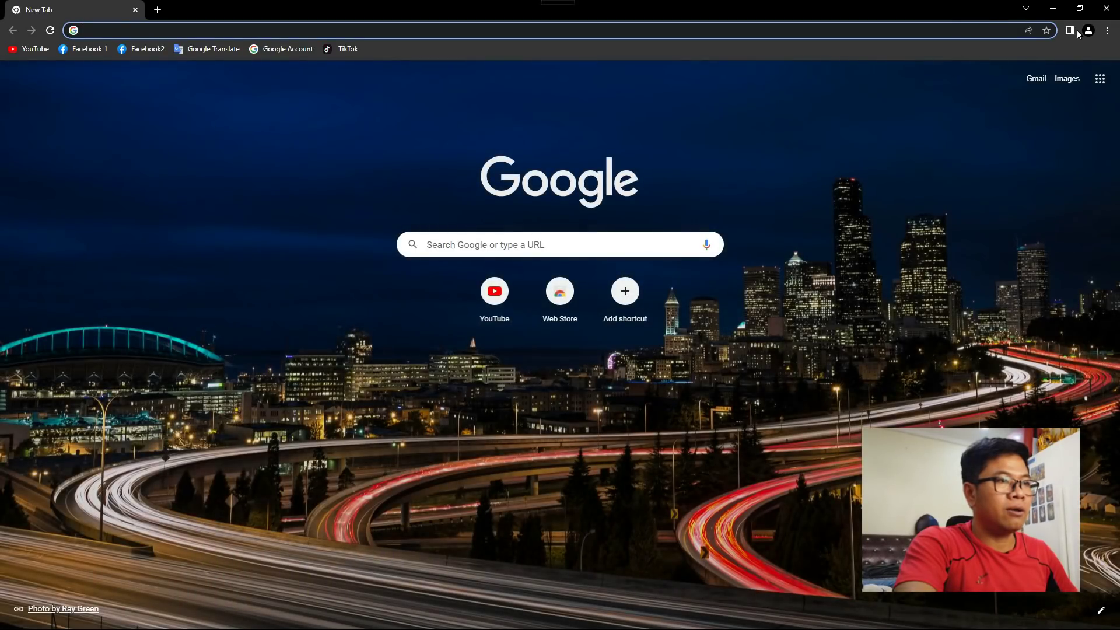
click(1092, 32)
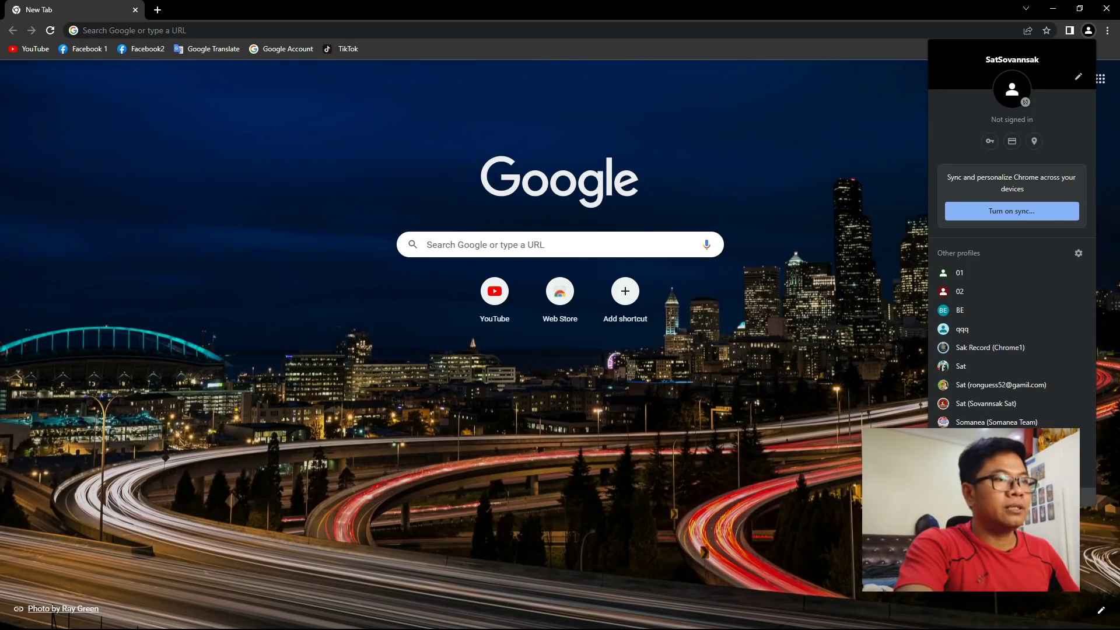
click(800, 98)
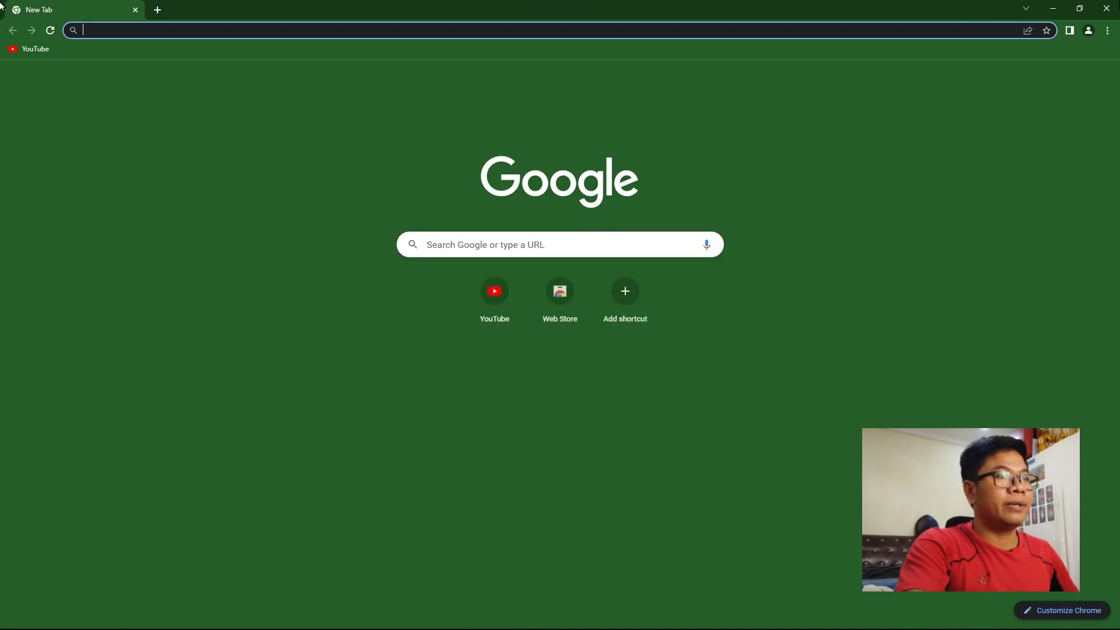
Open the full browsing history of the green-themed profile and bring up its Clear browsing data options
click(1107, 31)
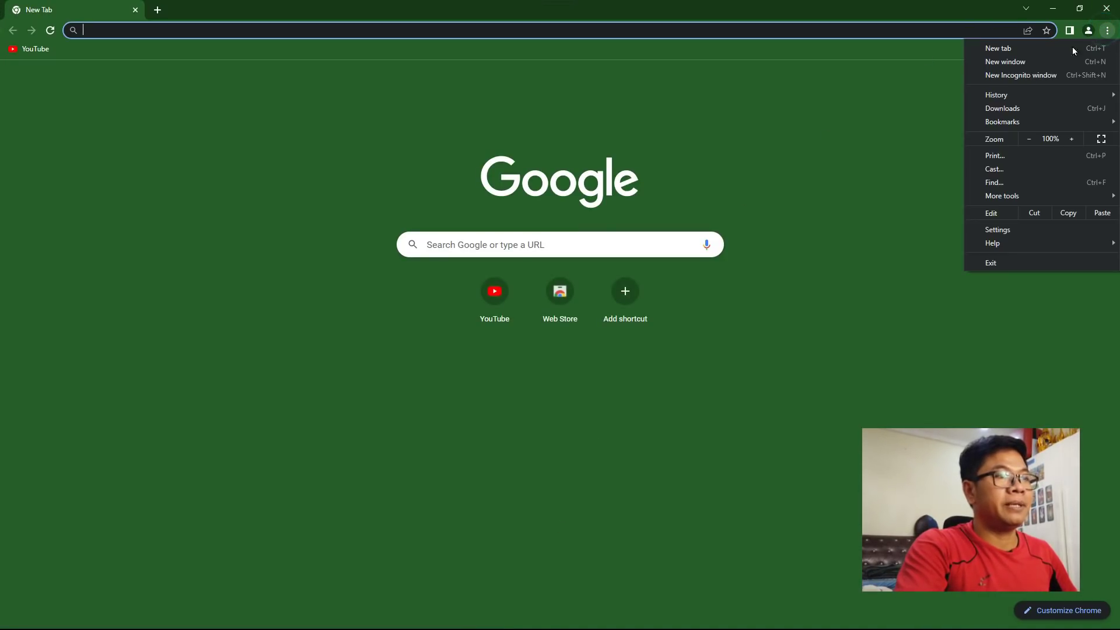
click(1015, 94)
click(872, 95)
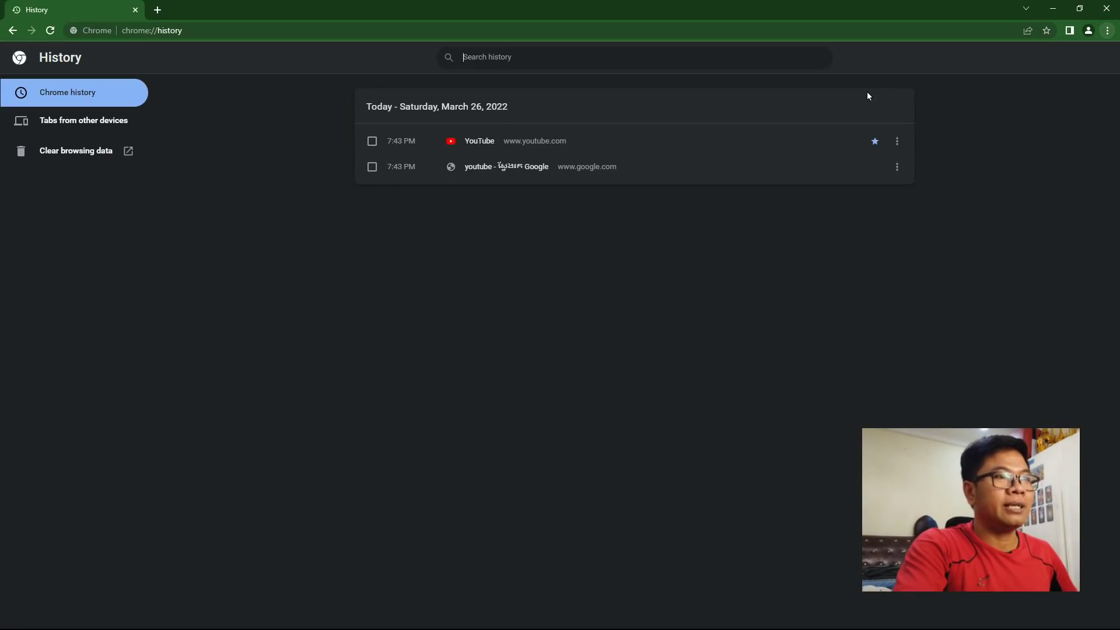
click(71, 151)
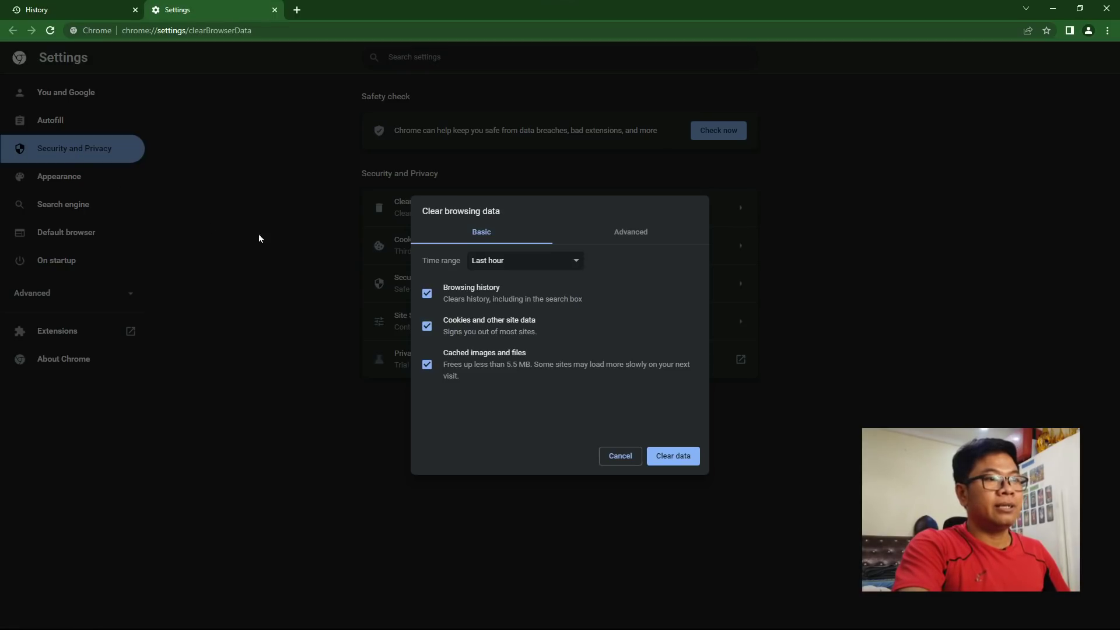
Set the advanced time range to All time and include hosted app data, site settings, autofill form data, and passwords and other sign-in data
click(641, 232)
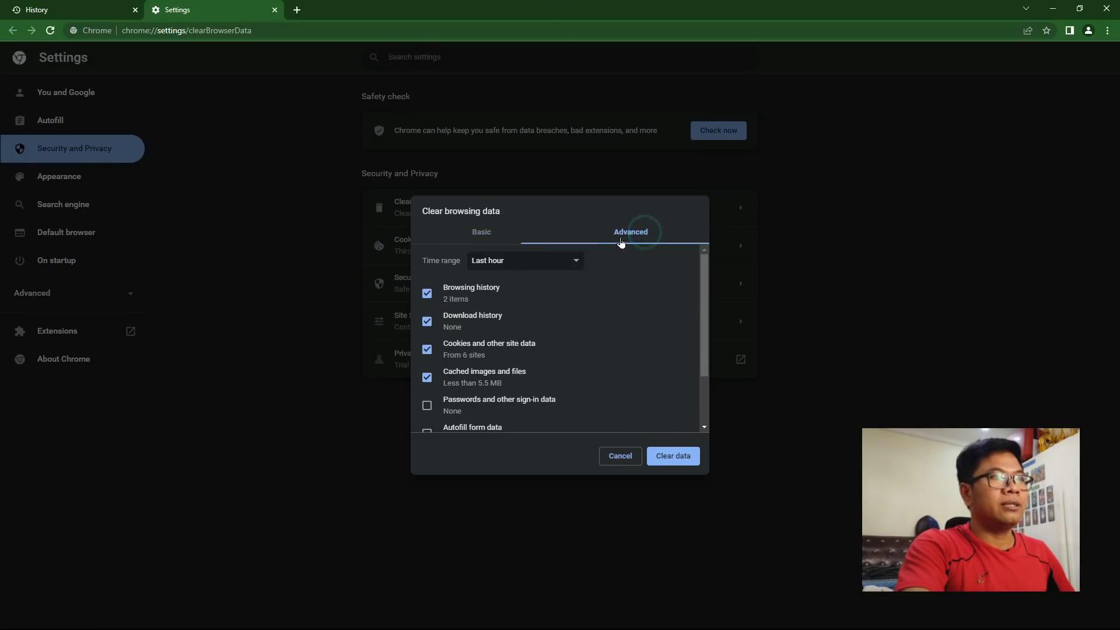
click(579, 261)
click(533, 313)
scroll(529, 352, down, 2)
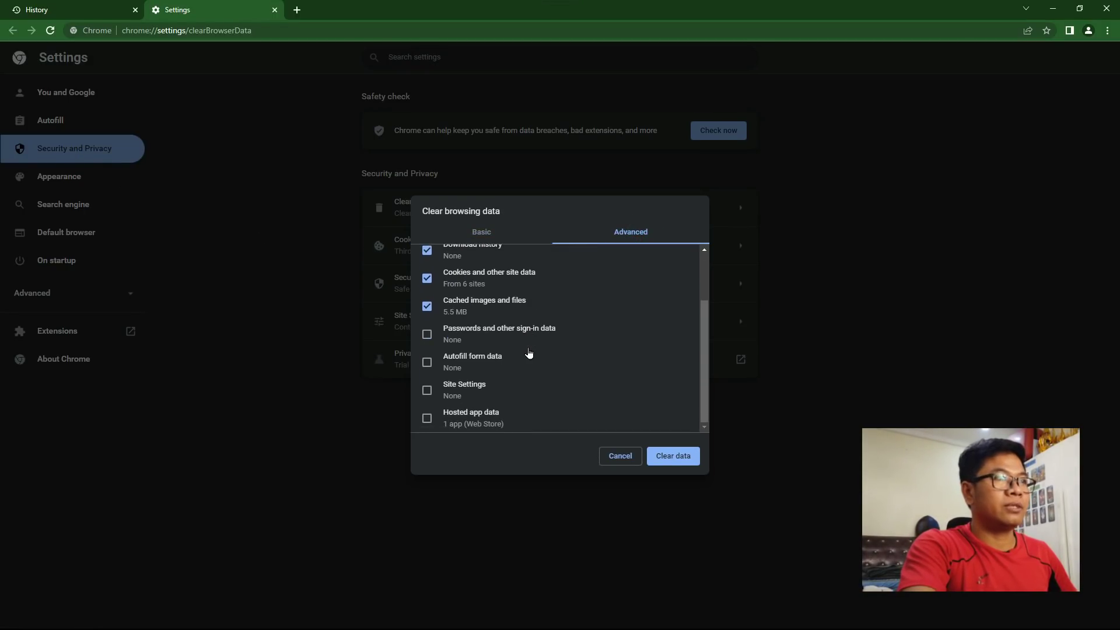
click(427, 418)
click(427, 390)
click(427, 362)
click(426, 335)
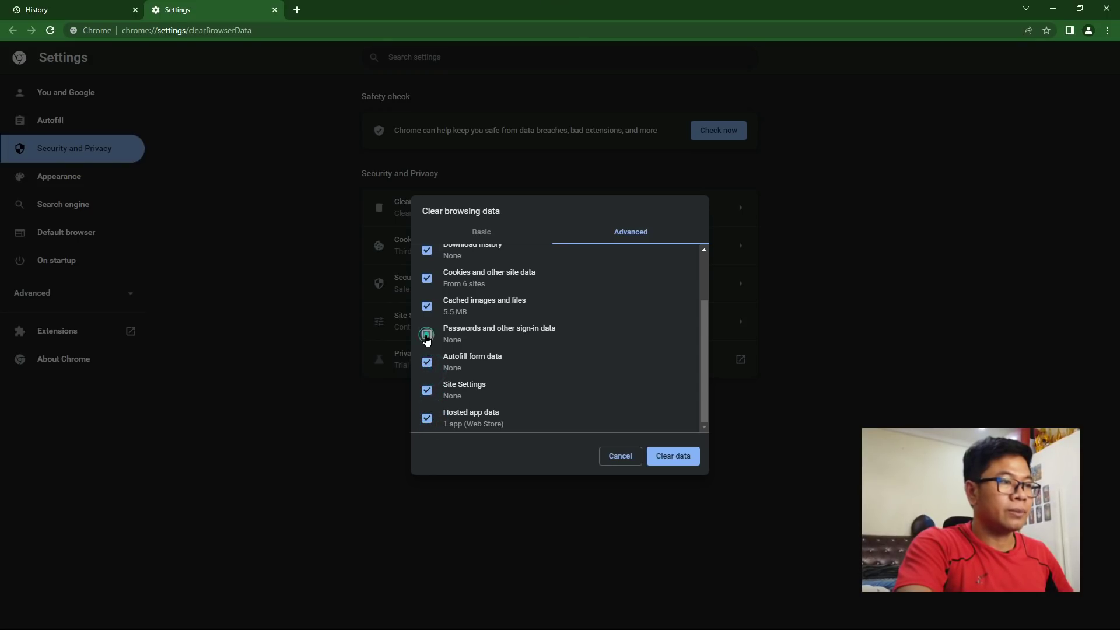
Clear the selected browsing data in the green-themed profile and close its window
click(670, 456)
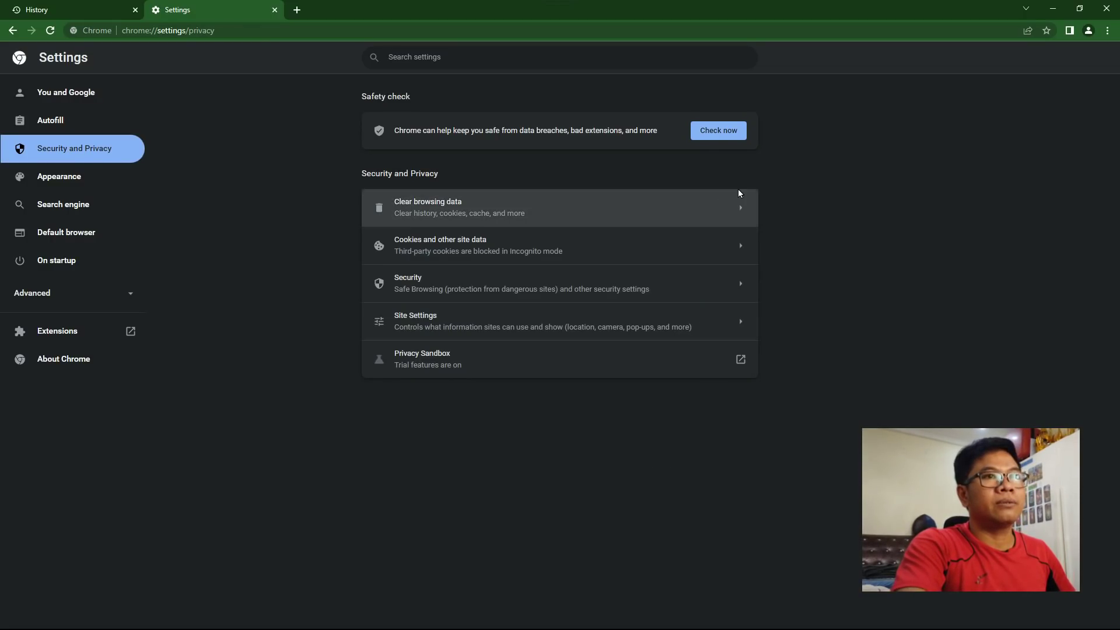
click(866, 116)
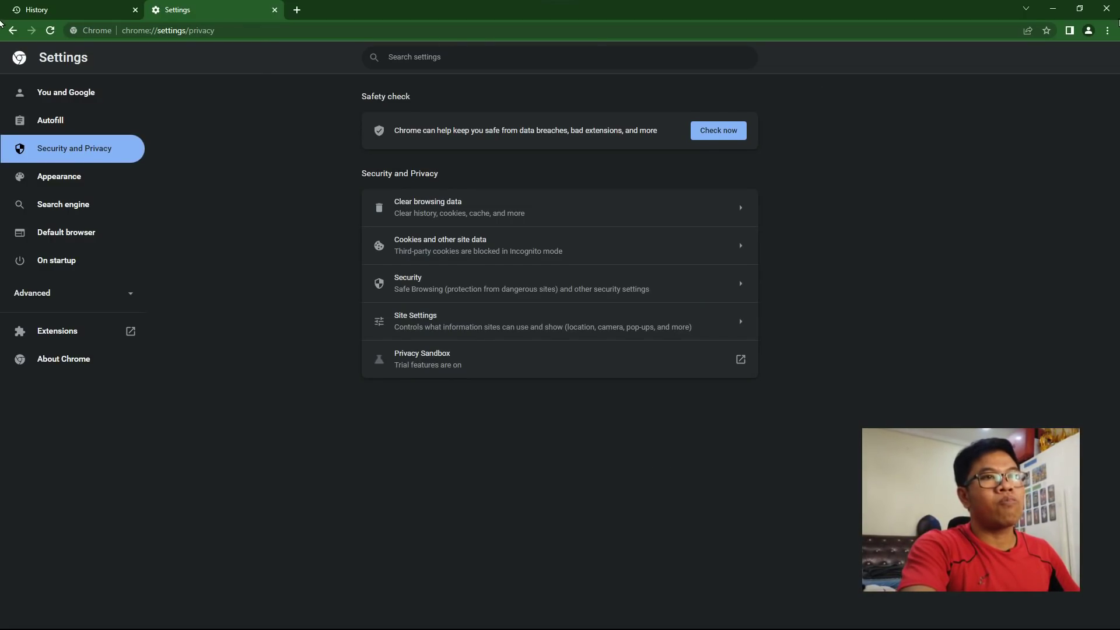
click(1106, 8)
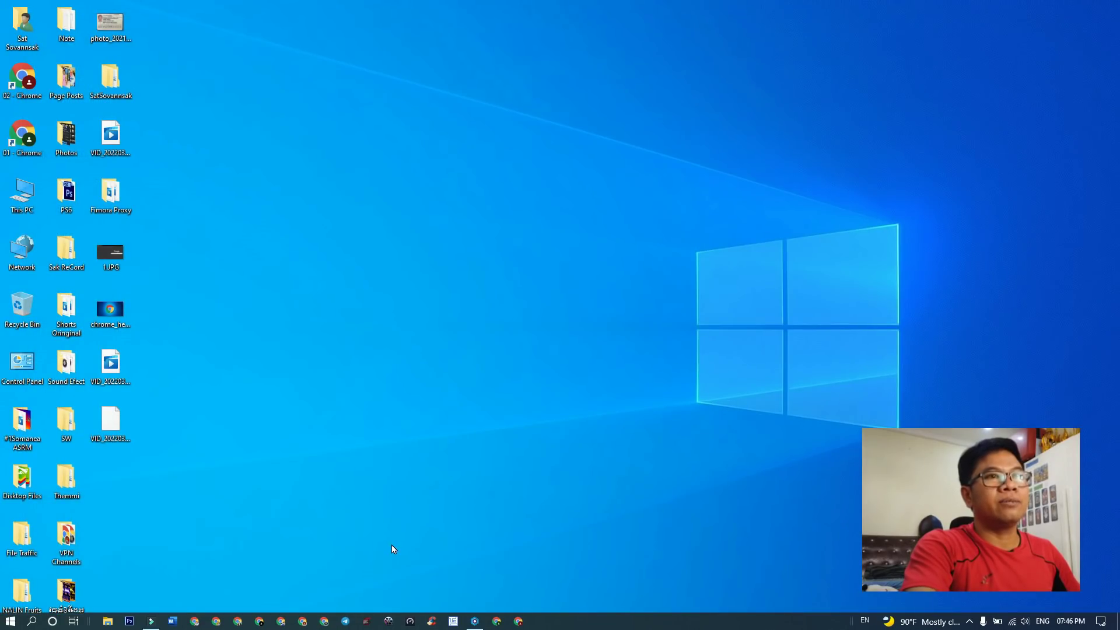
click(474, 621)
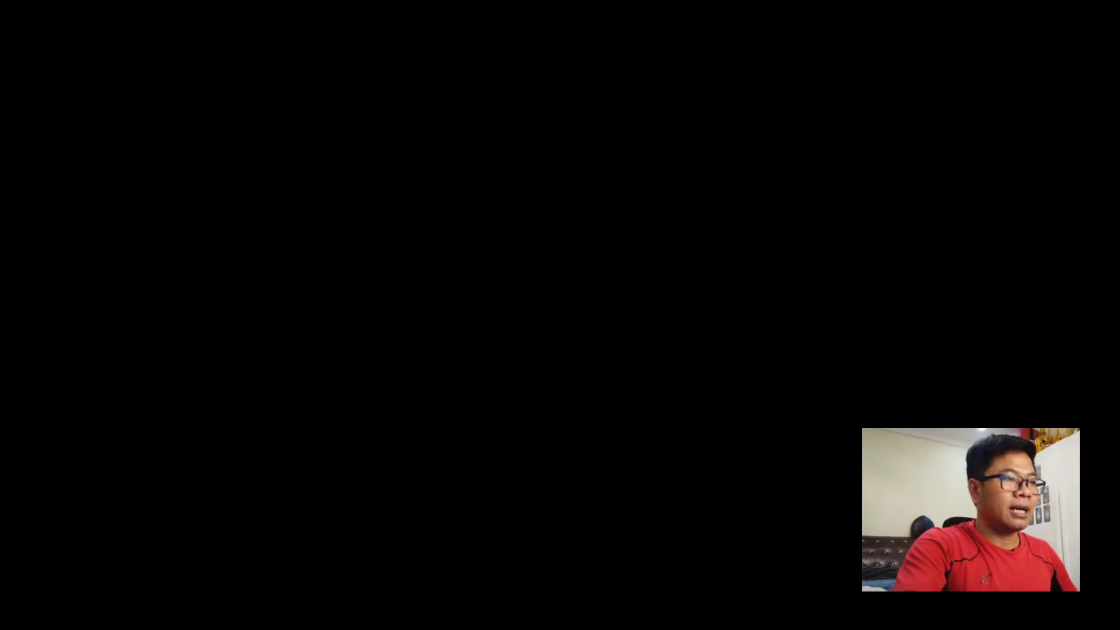